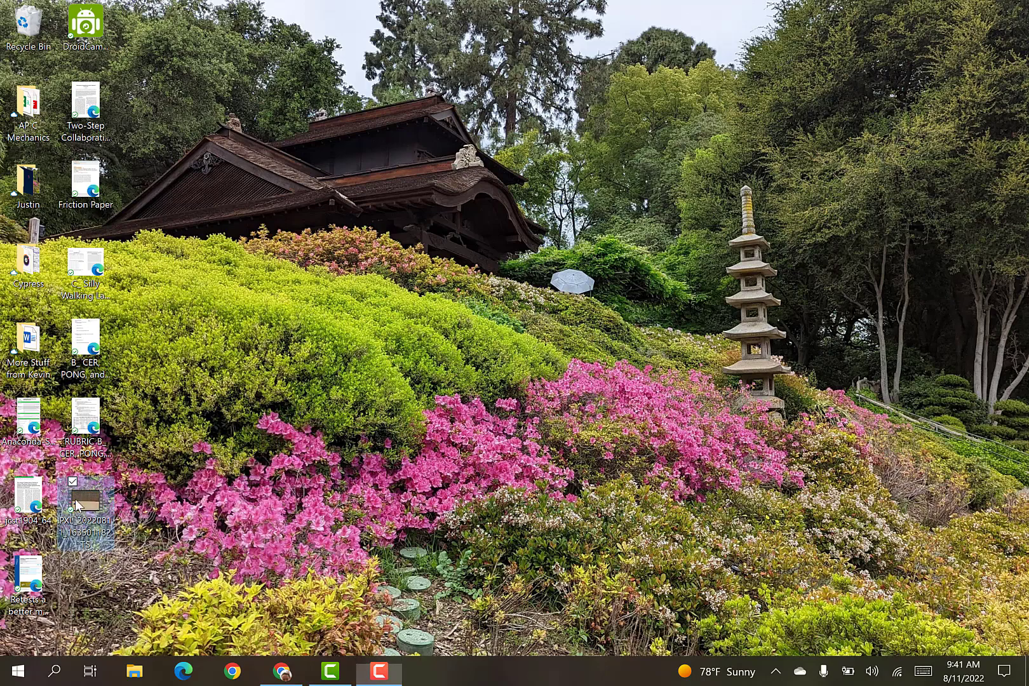
click(375, 672)
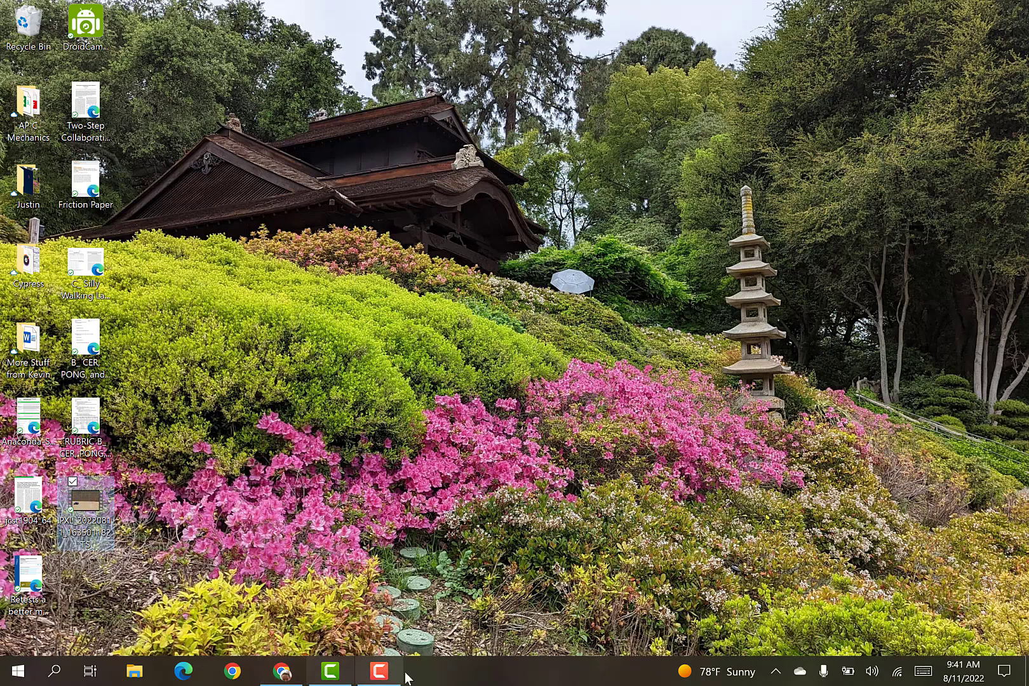
click(361, 675)
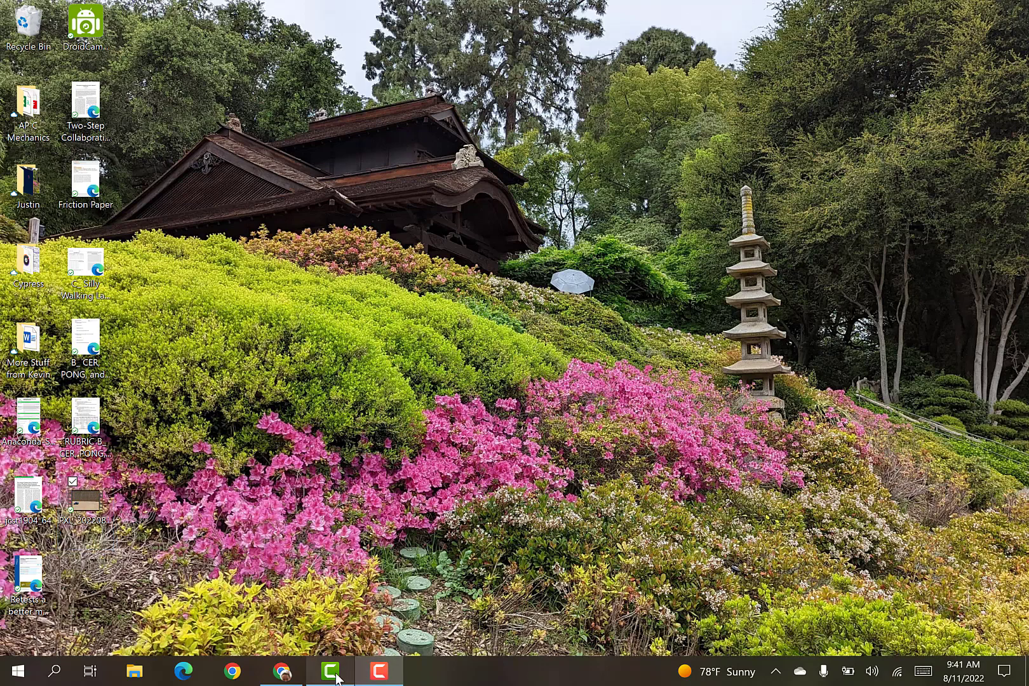
click(338, 675)
click(763, 96)
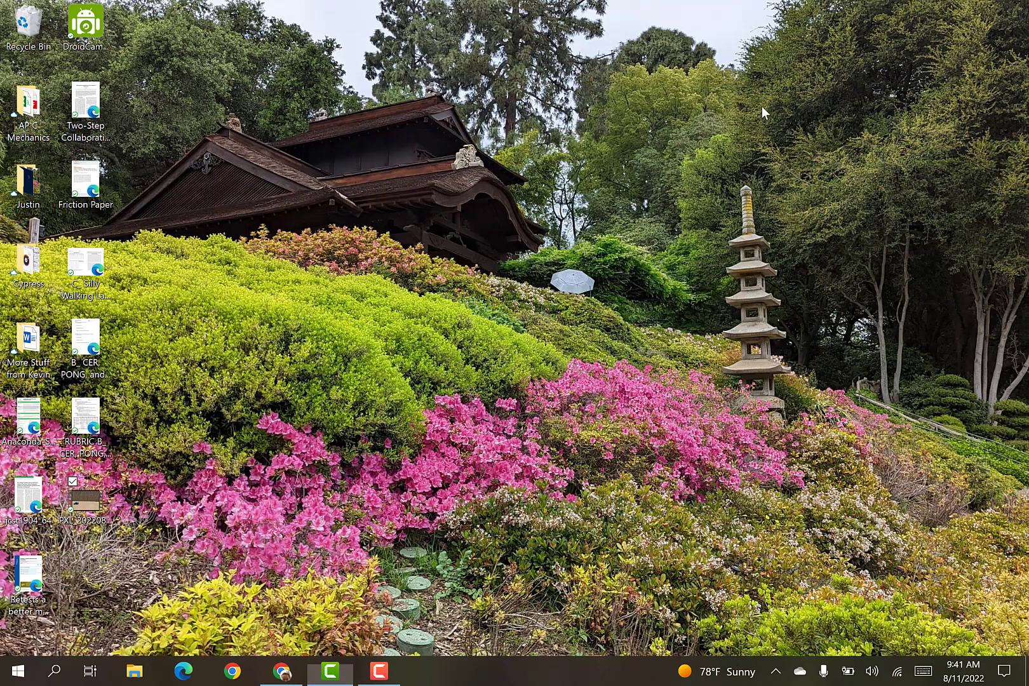
Switch to Chrome and launch jsTrack from the link in the dune buggy assignment, declining both to recover and to delete the project backup.
click(281, 672)
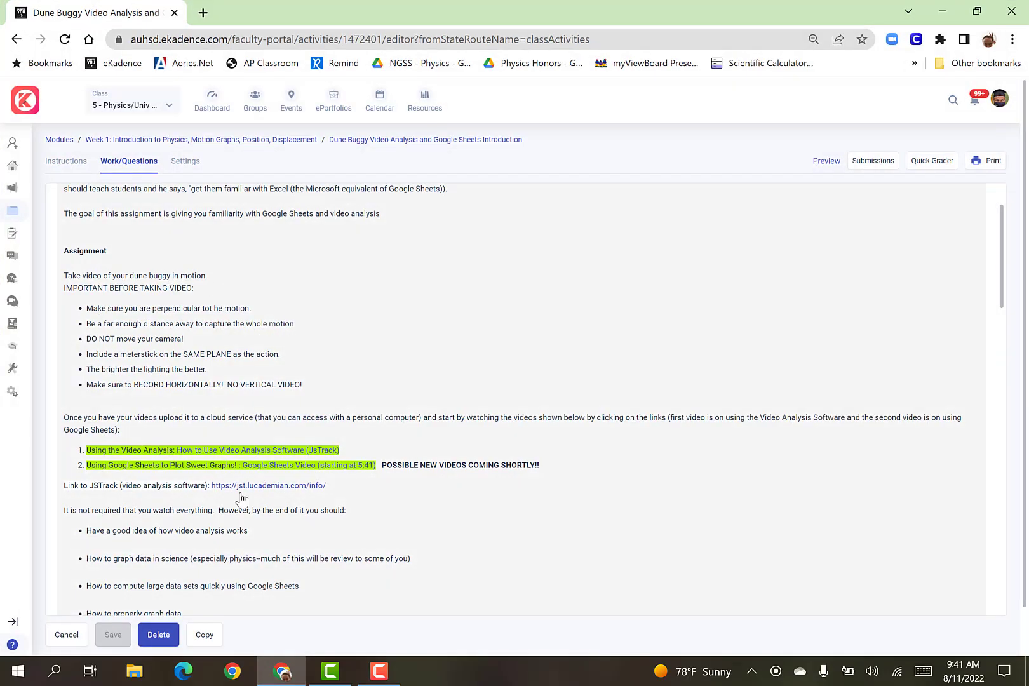
click(293, 488)
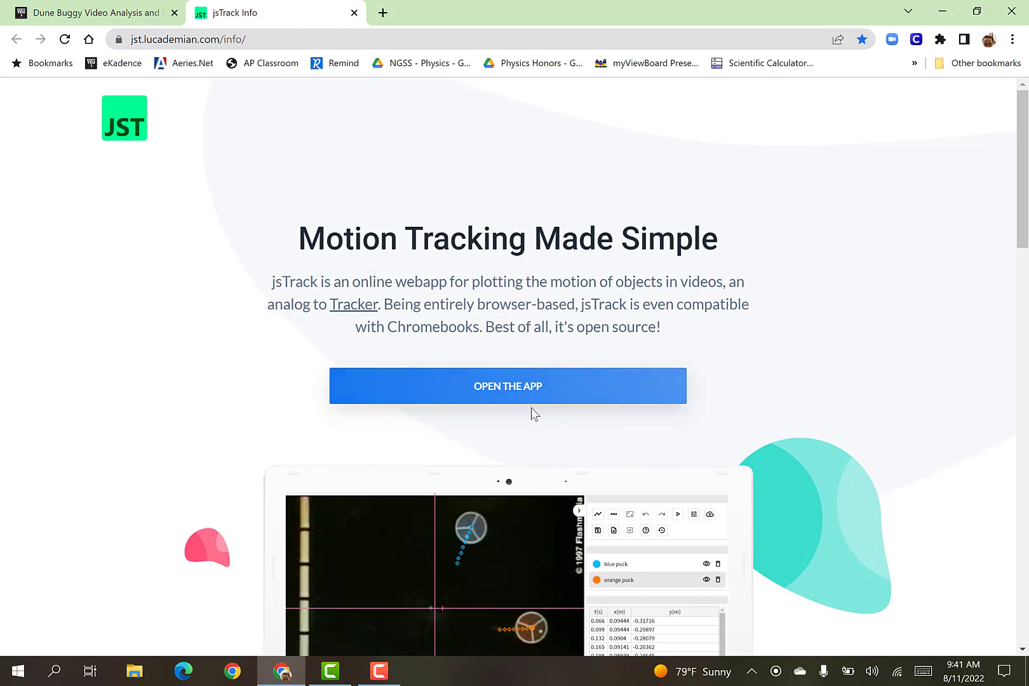
click(533, 394)
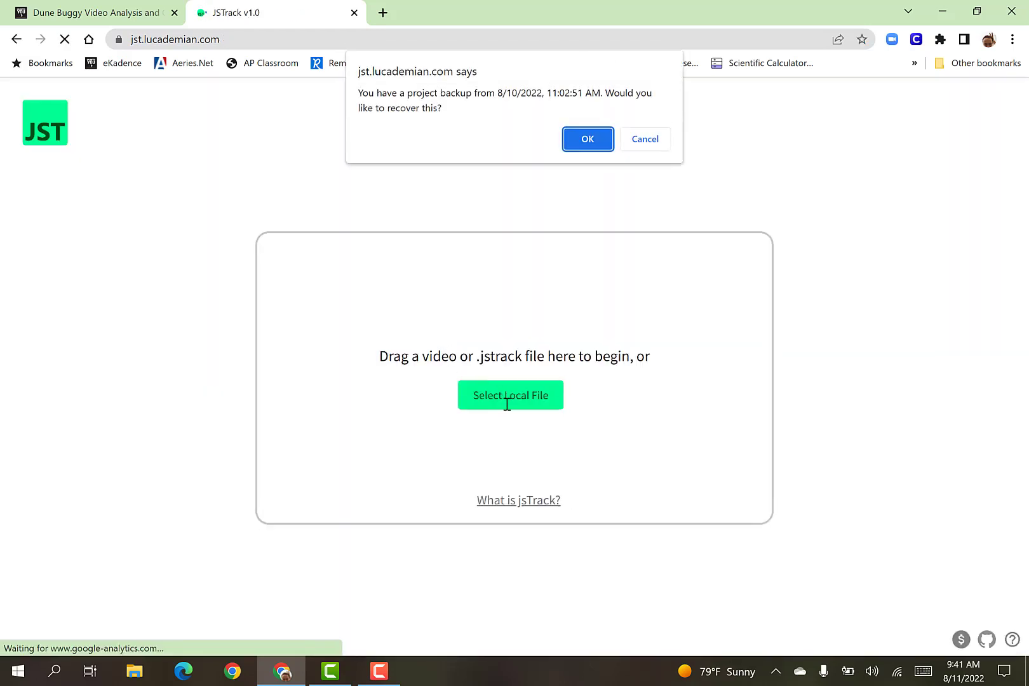
click(650, 141)
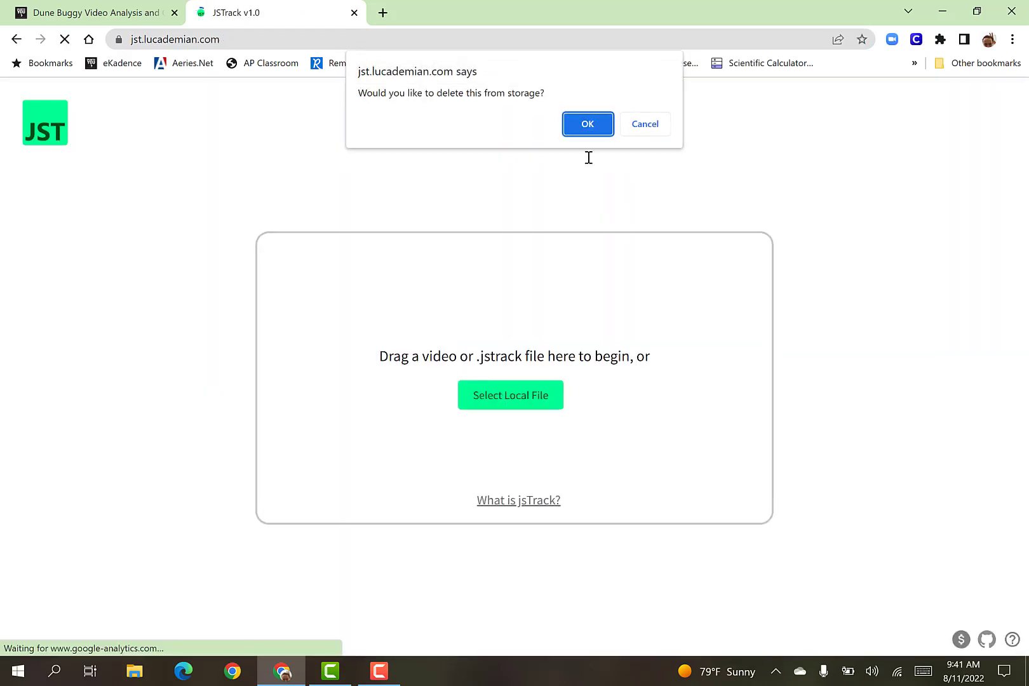
click(639, 125)
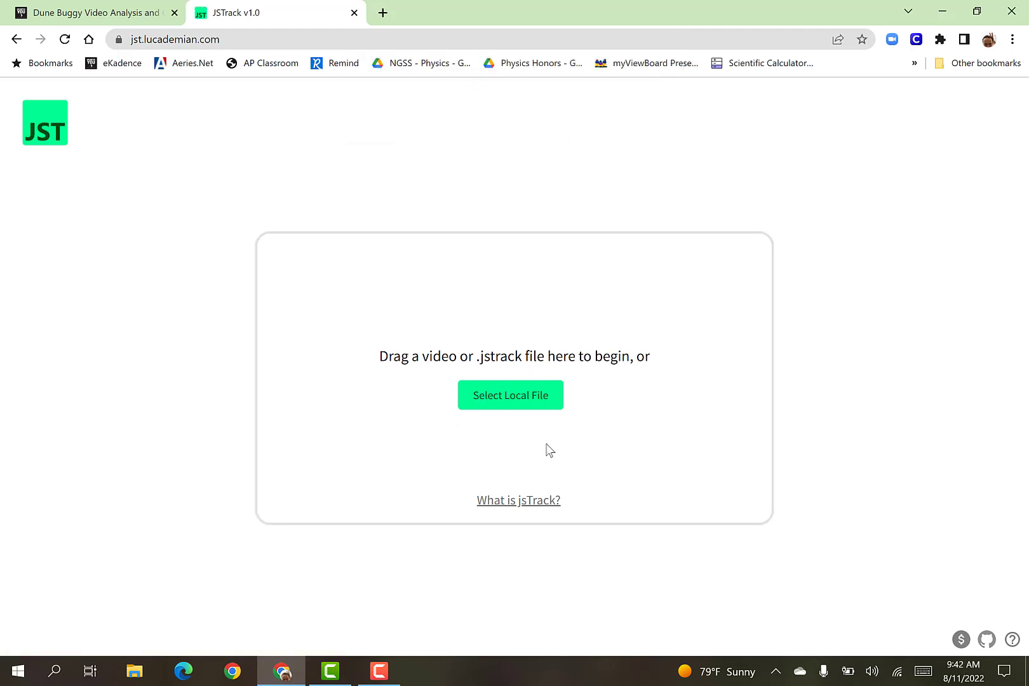
Load the local video file PXL_20220811_163501182.TS from the Desktop folder.
click(513, 400)
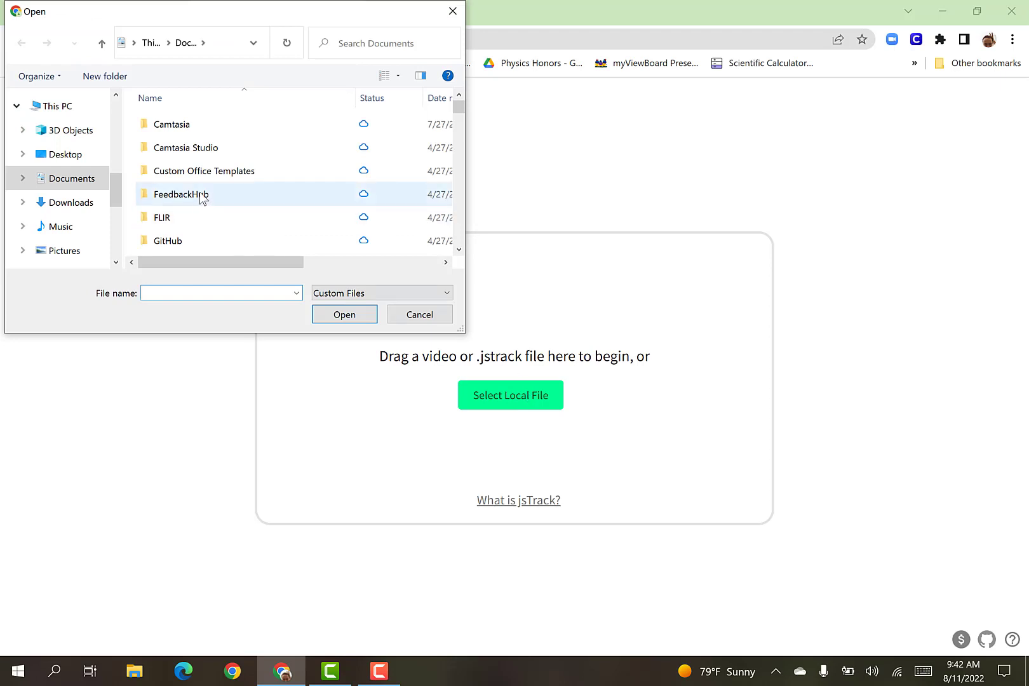
scroll(202, 196, down, 3)
scroll(202, 196, down, 5)
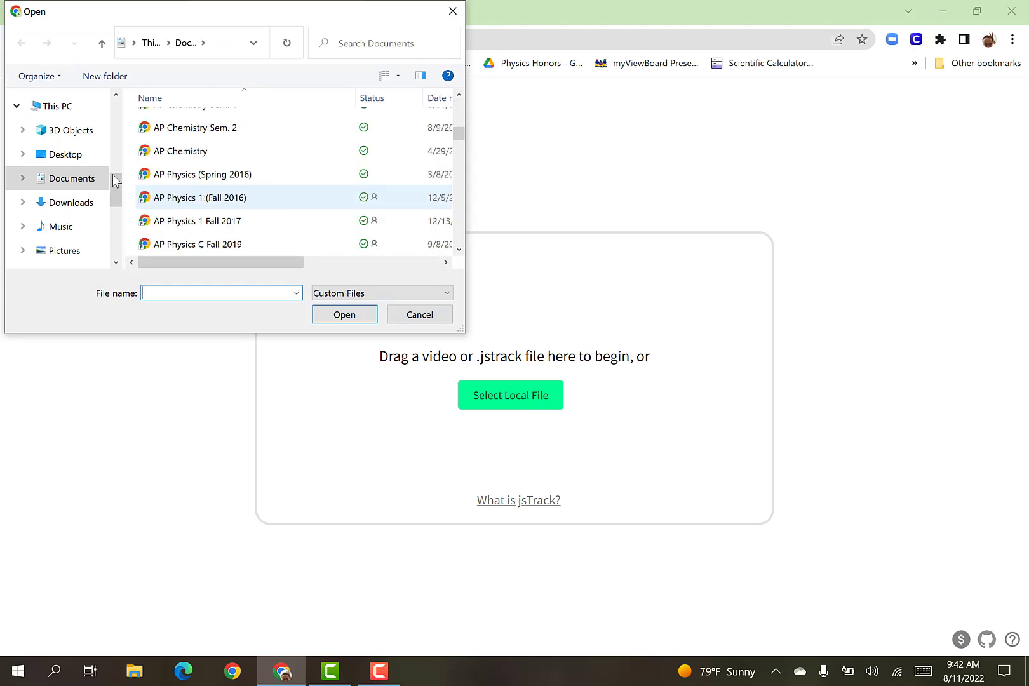
click(62, 156)
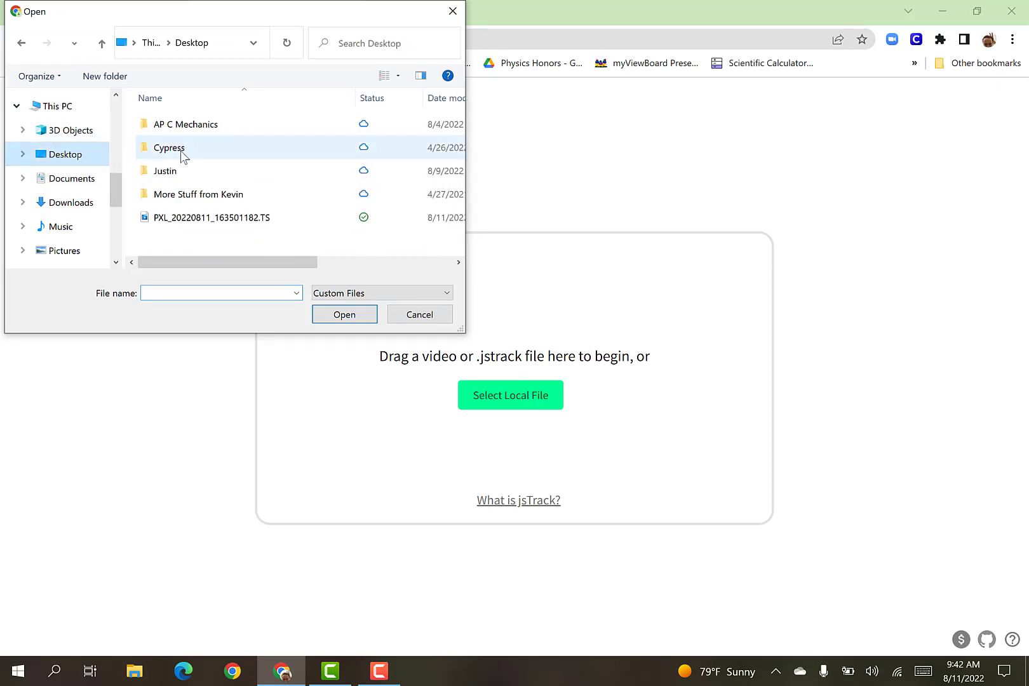
click(229, 221)
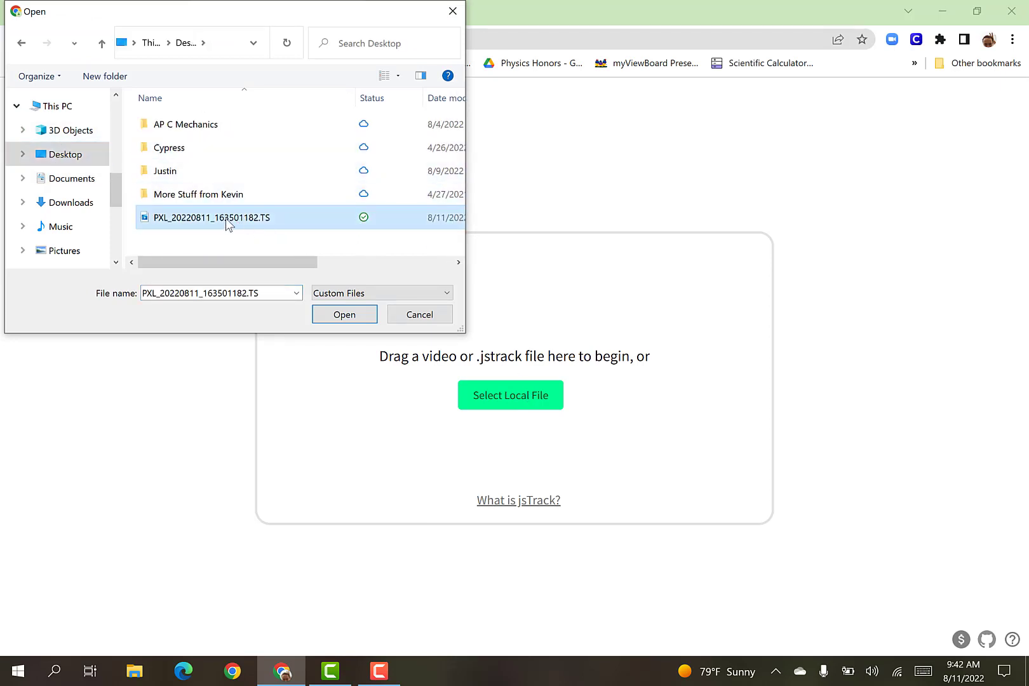
click(352, 314)
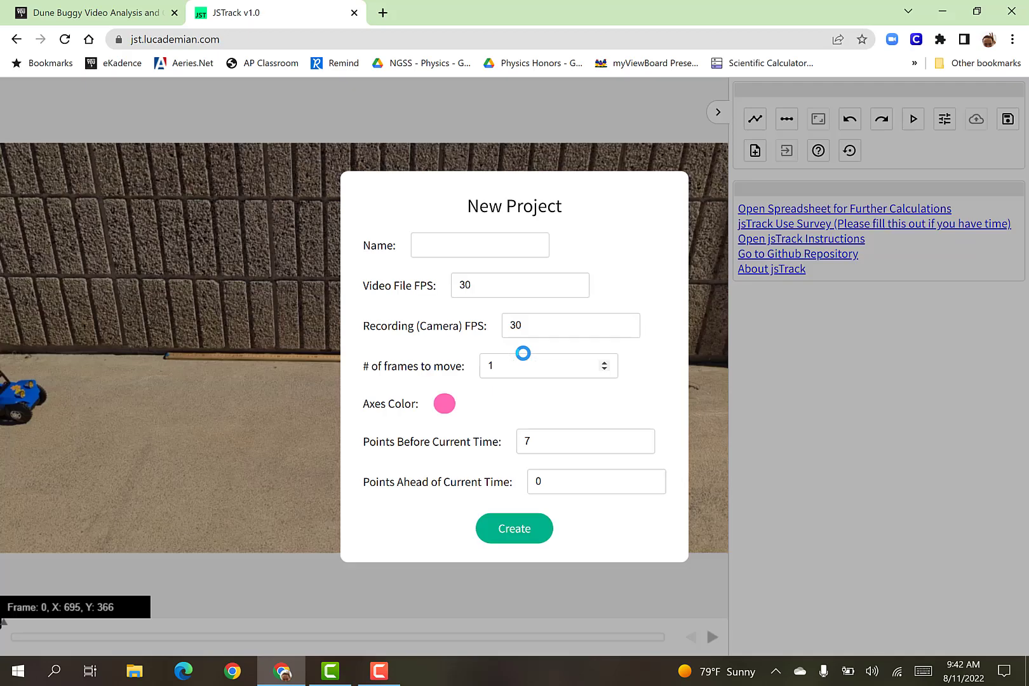
Create the project as "Video Dune Buggy" with 2 frames to move and 0 points ahead of the current time.
click(474, 248)
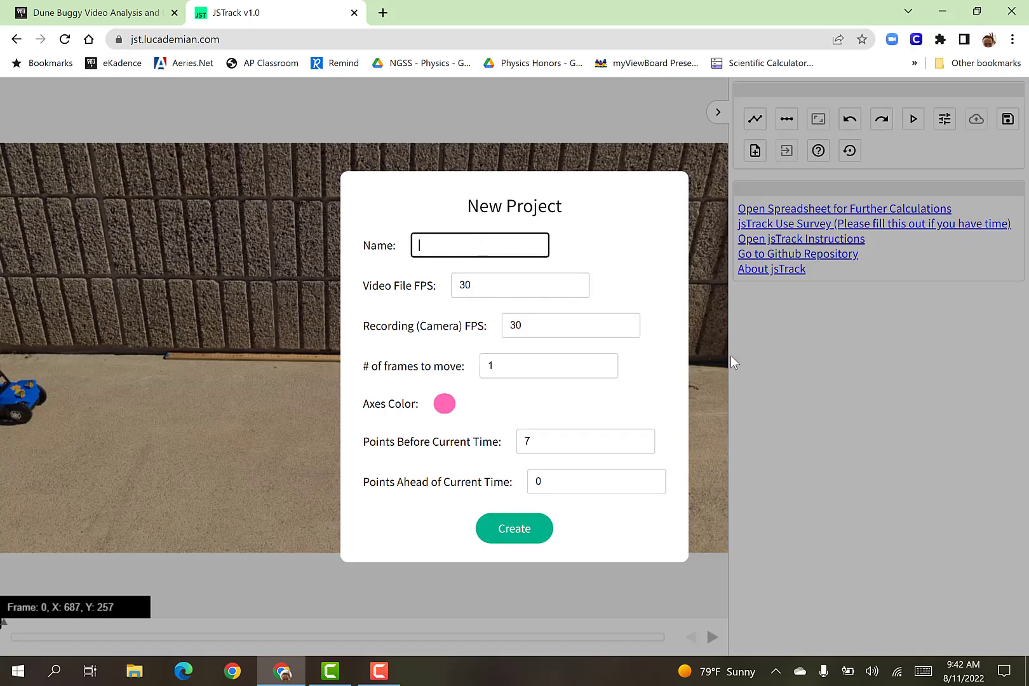
text(Video Dune Buggy)
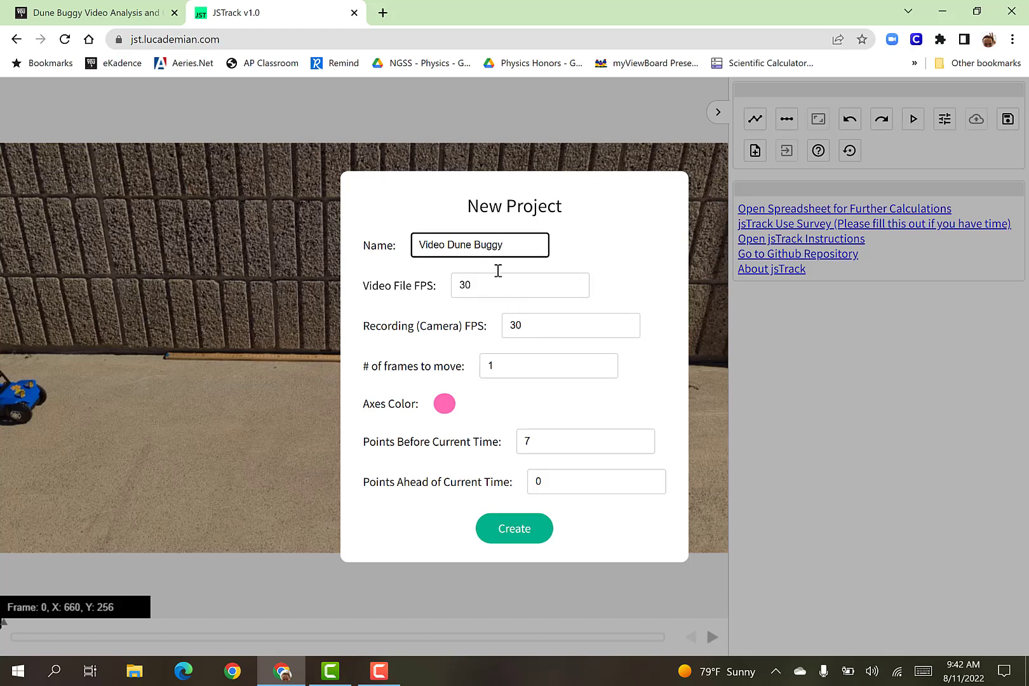
double_click(521, 373)
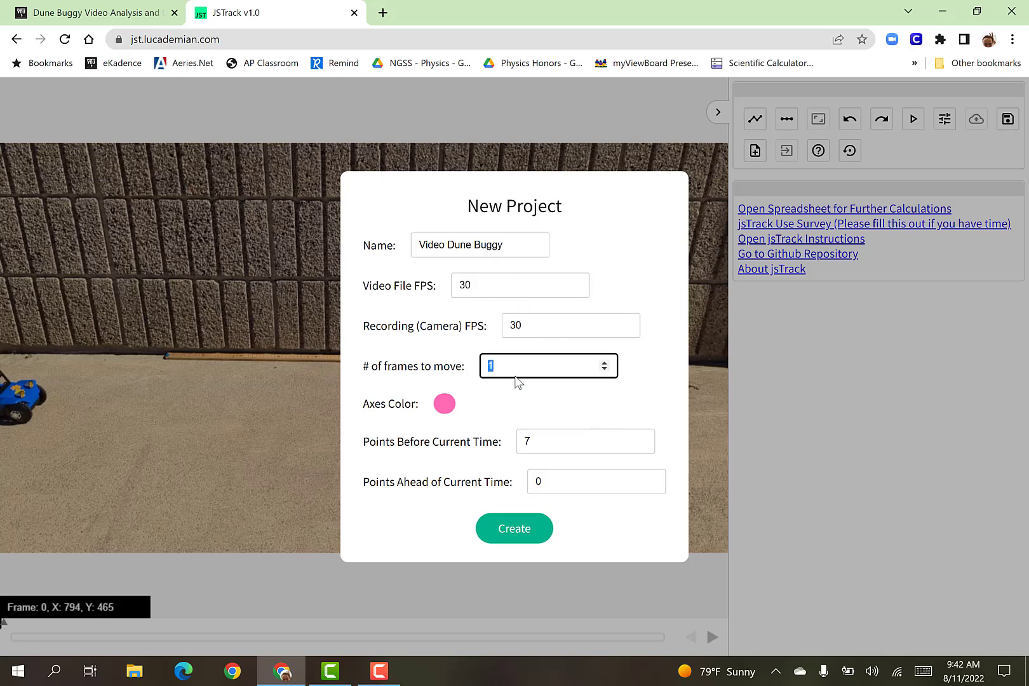
text(2)
click(457, 348)
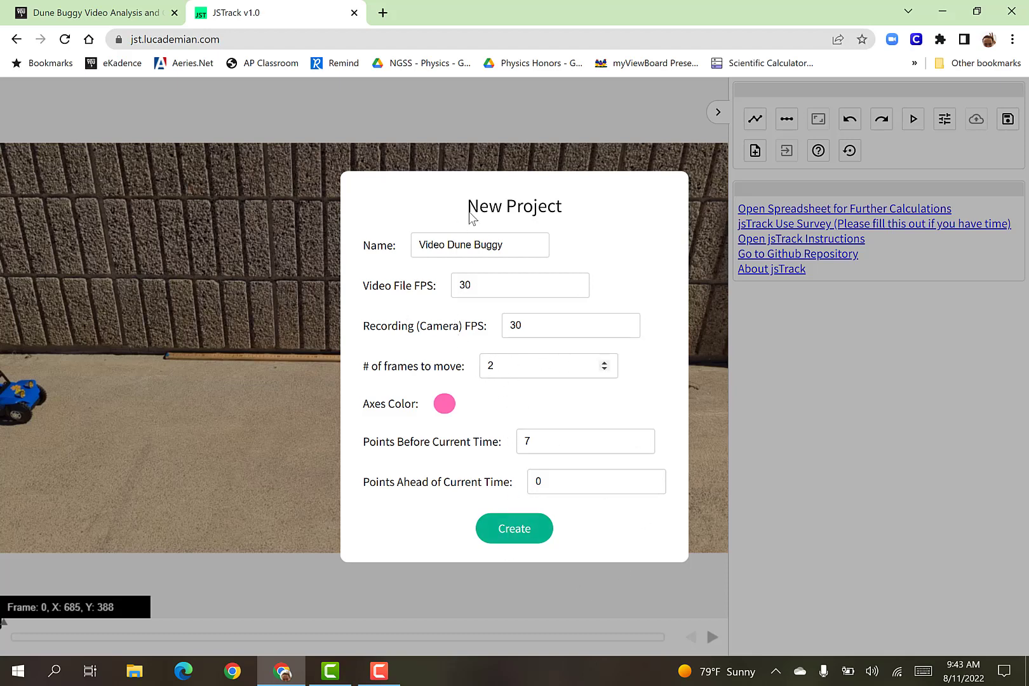
click(536, 480)
text(0)
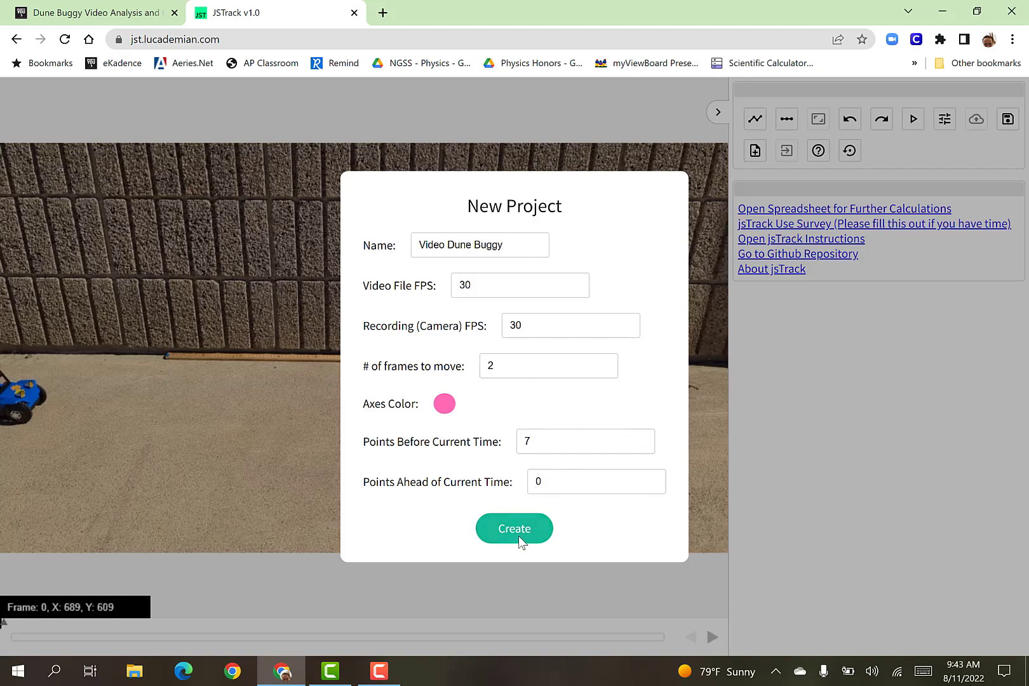
click(519, 536)
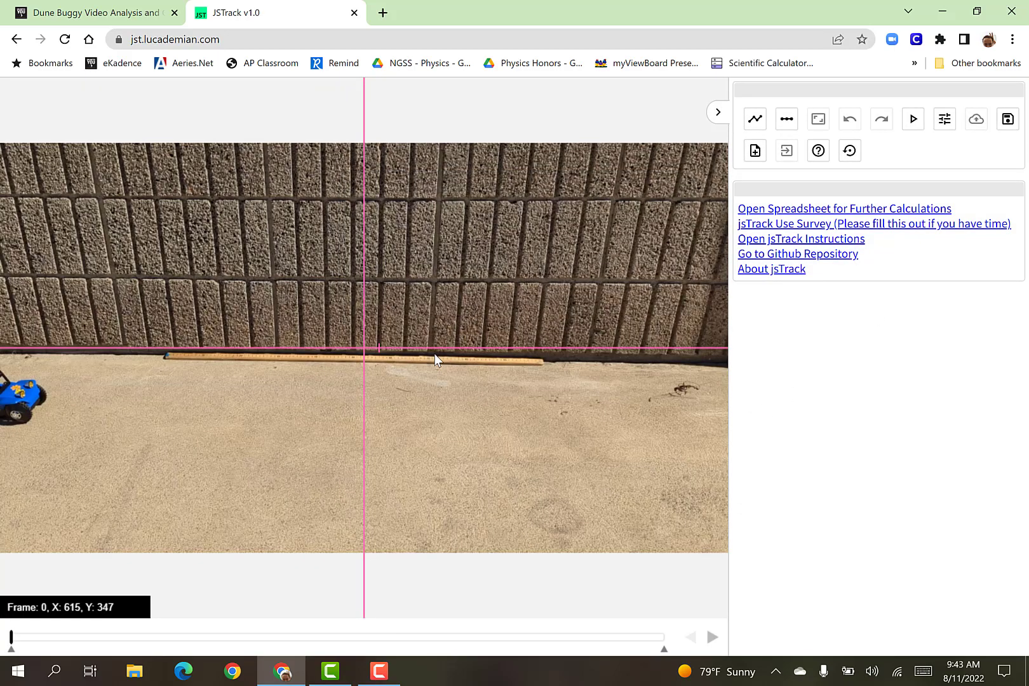
Place the axes origin near the lower-left corner of the video image and play the video forward to frame 10.
mouse_move(365, 349)
mouse_down()
mouse_move(379, 345)
mouse_move(391, 310)
mouse_move(404, 349)
mouse_move(374, 351)
mouse_up()
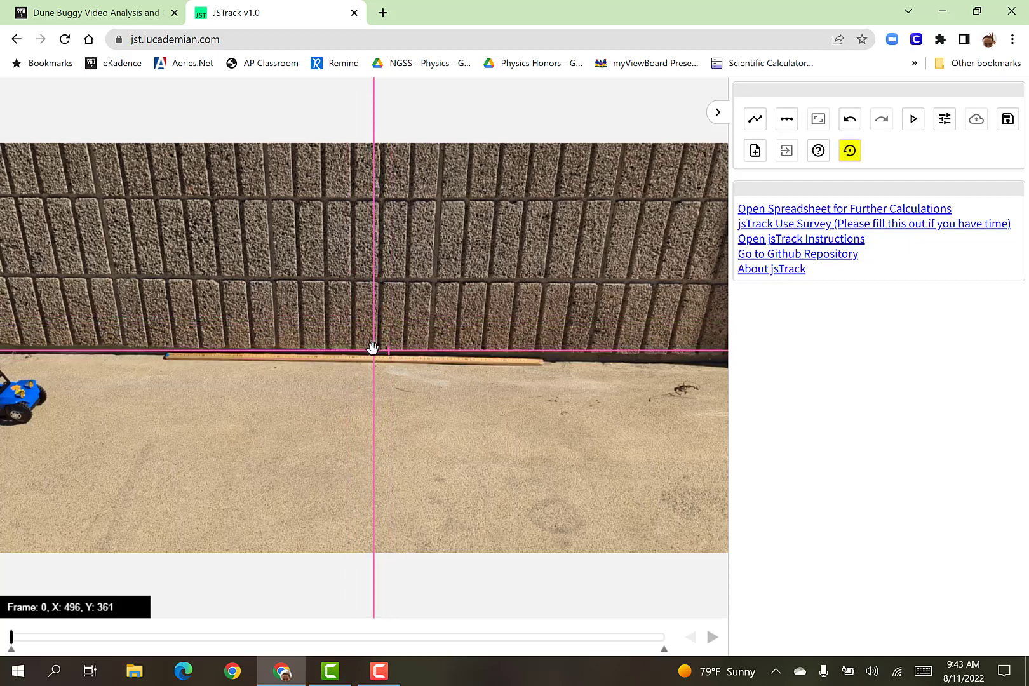
drag(373, 349, 13, 526)
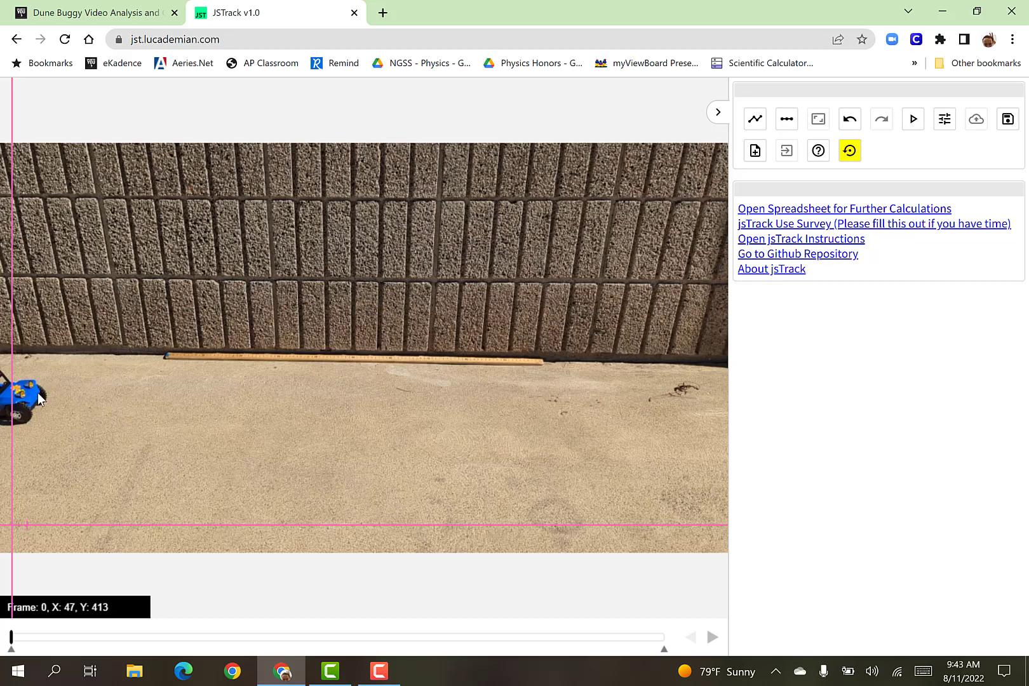
click(913, 121)
click(913, 121)
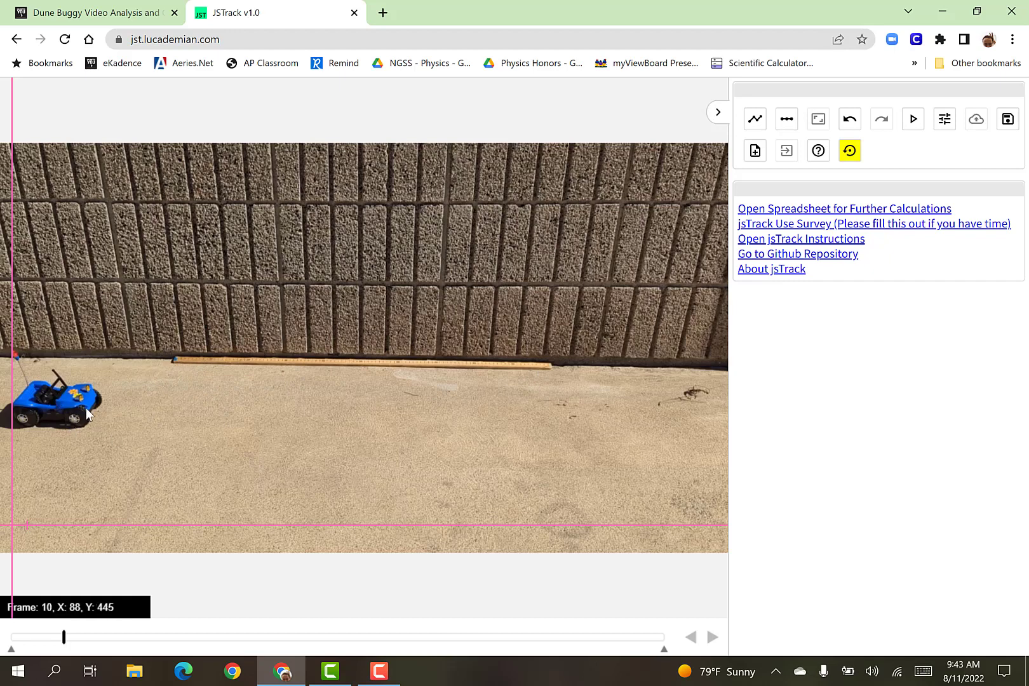
Create a green scale spanning the meterstick from end to end and set its length to 1 m.
click(787, 120)
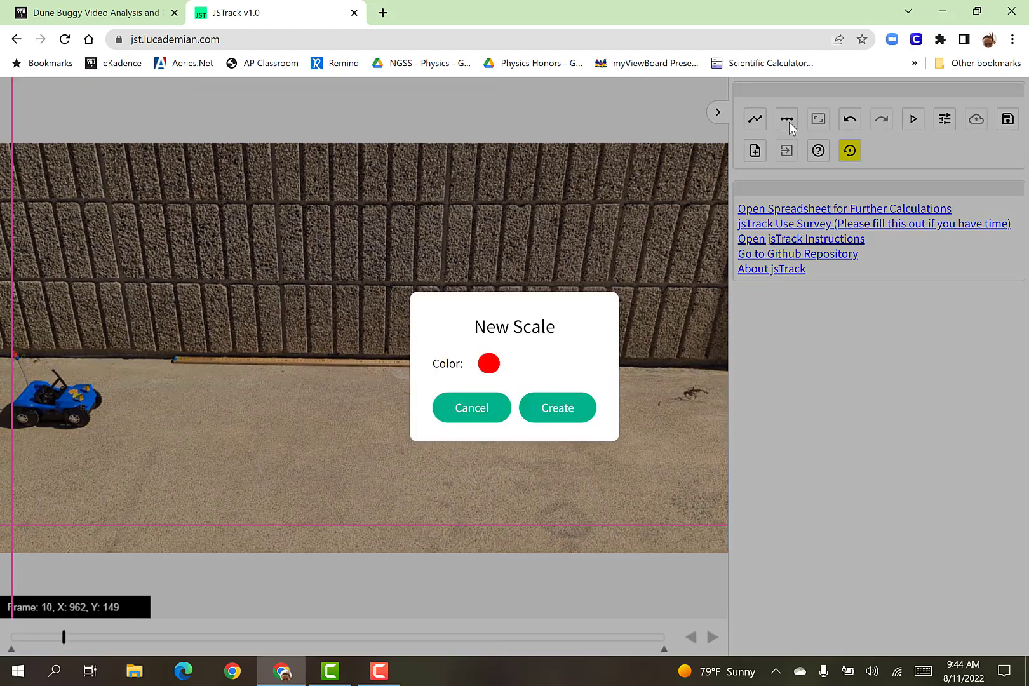
click(489, 363)
click(610, 456)
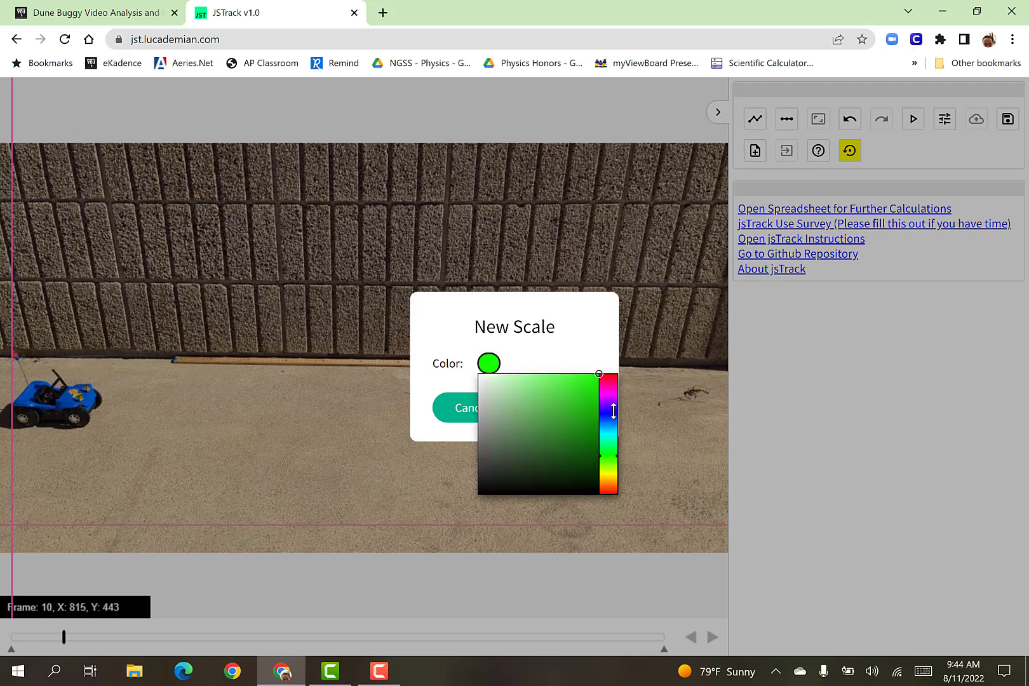
click(588, 339)
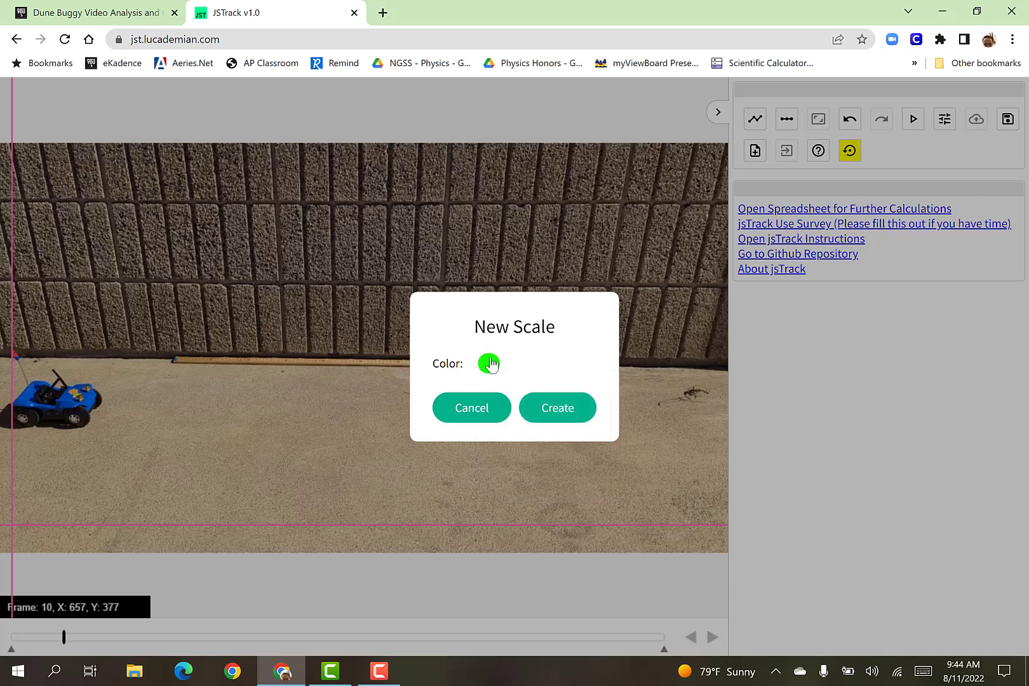
click(548, 409)
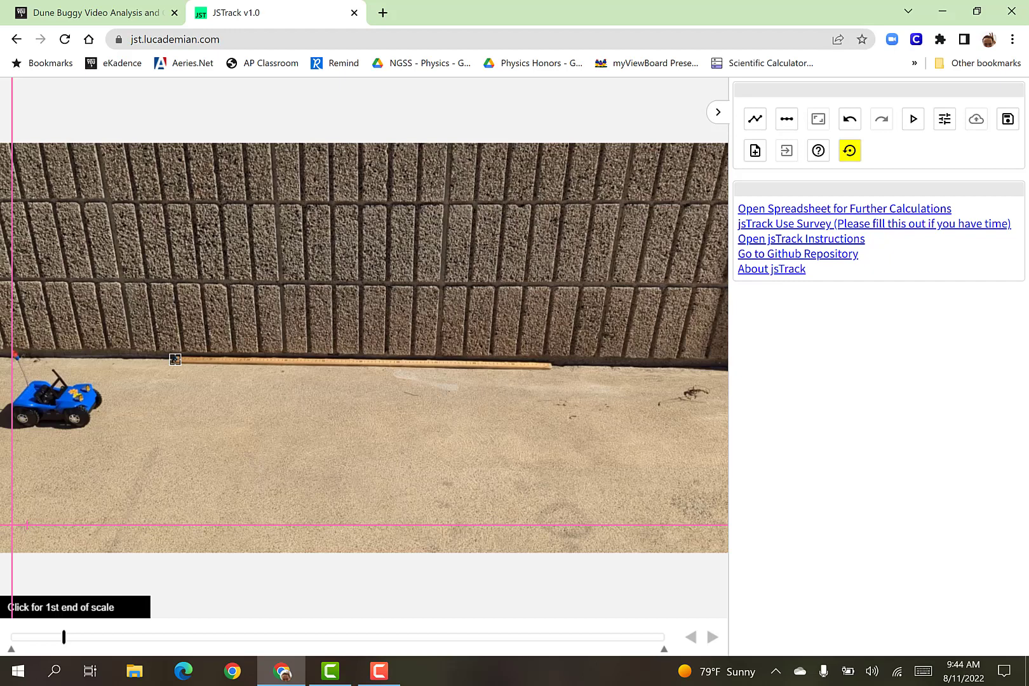
click(175, 359)
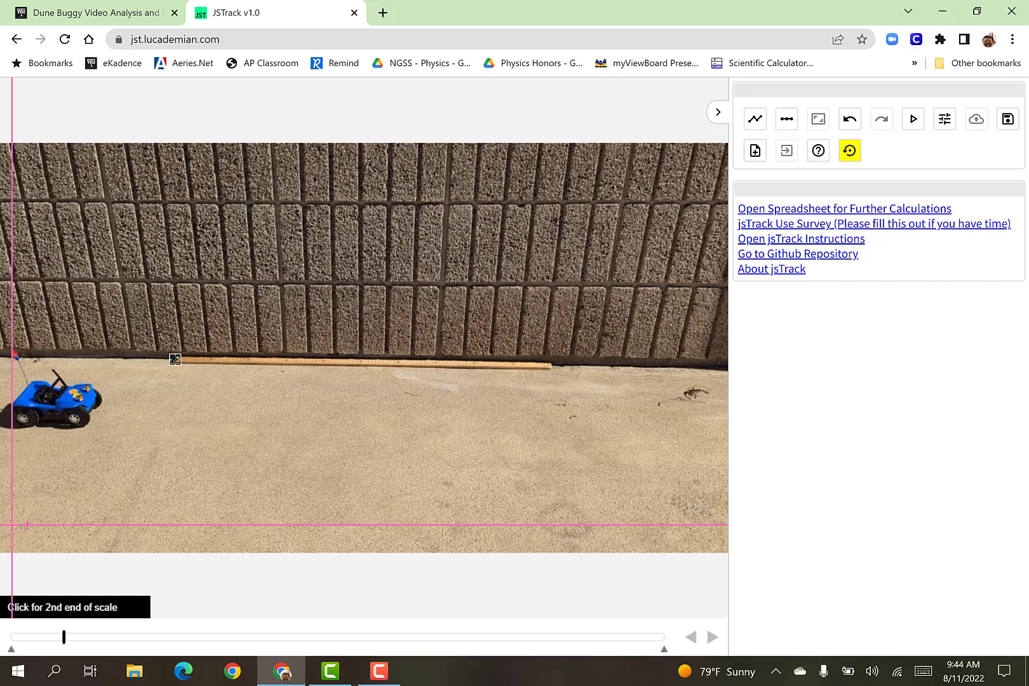
click(550, 363)
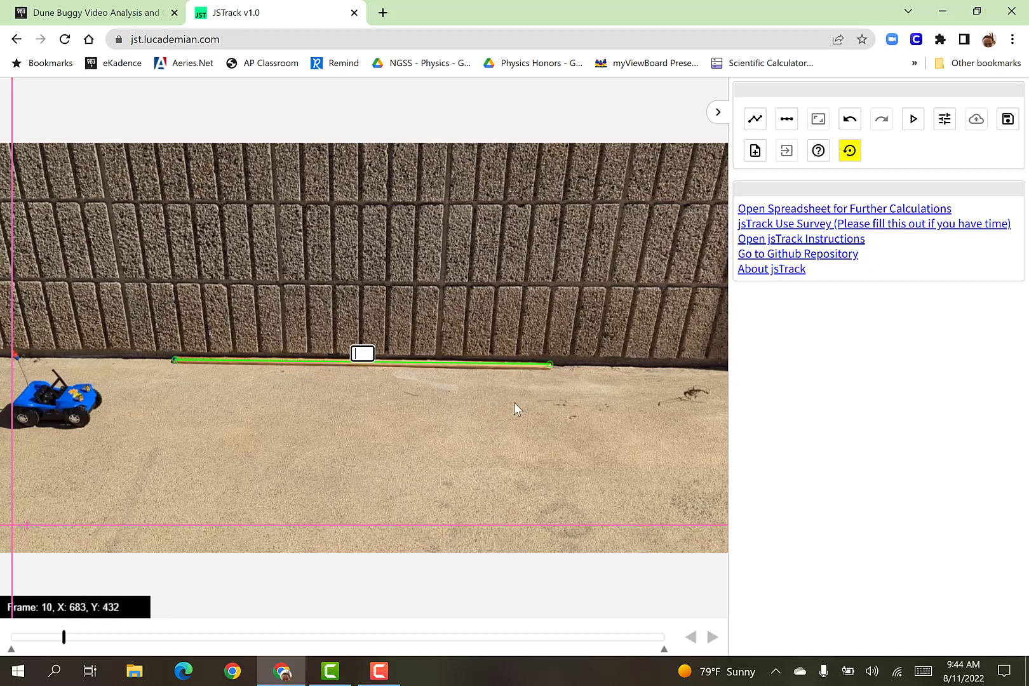
text(1 m)
key(Return)
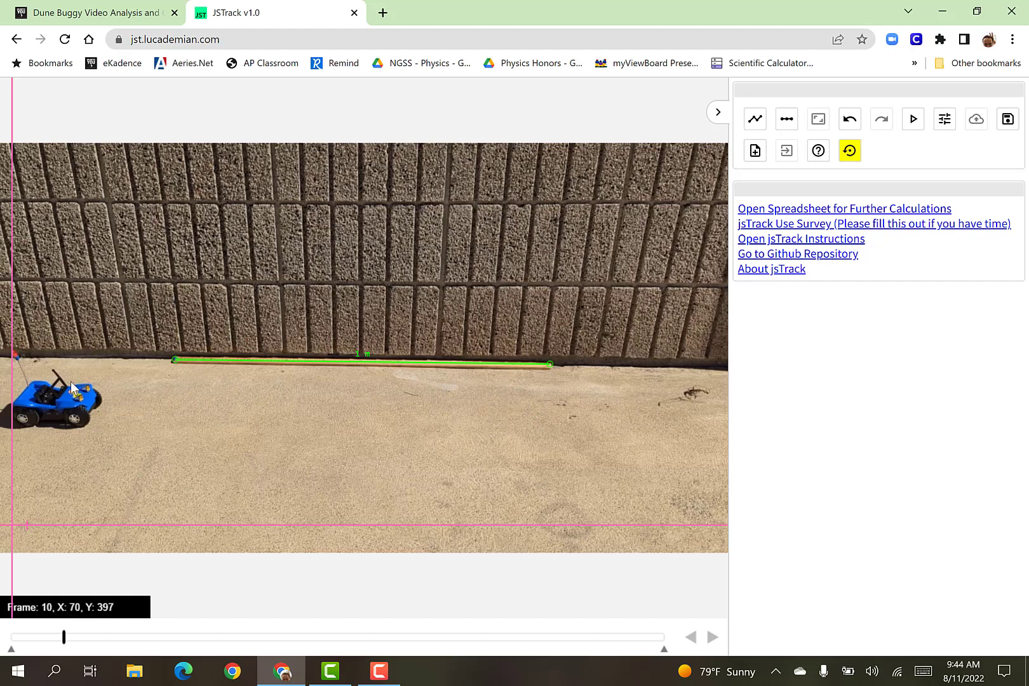
Create a new magenta track named "Track 1".
click(756, 126)
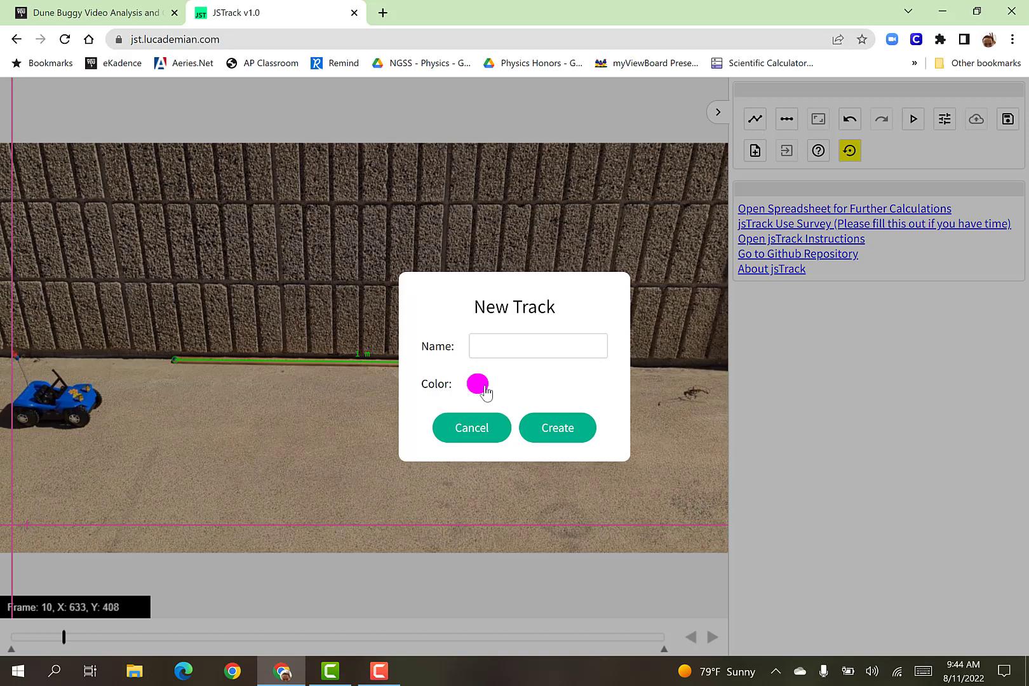
click(521, 352)
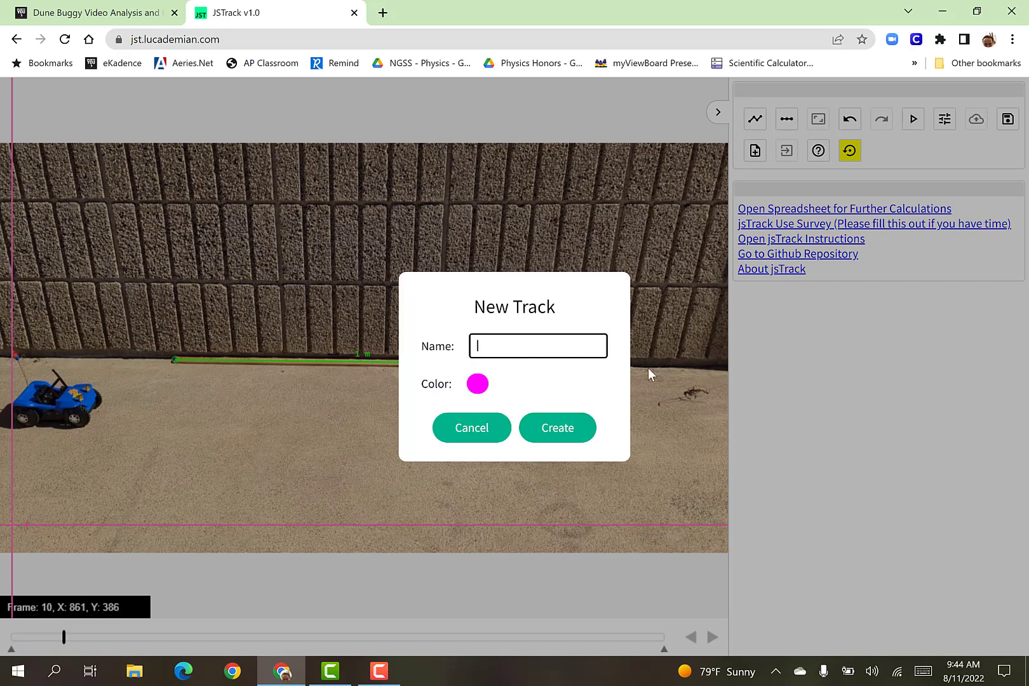
text(Track 1)
click(569, 430)
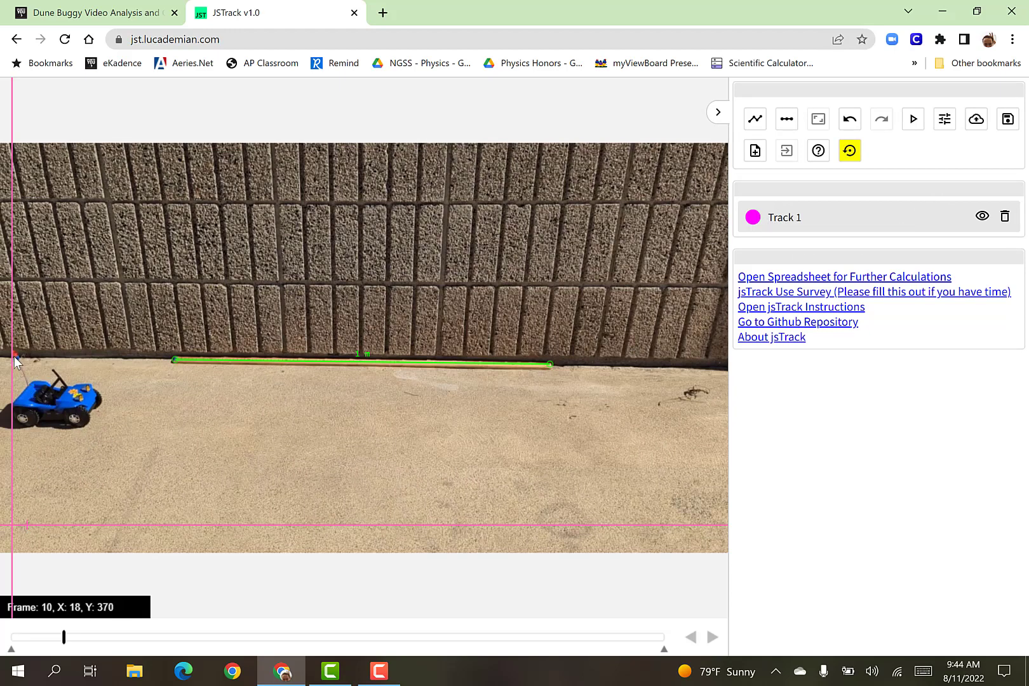
Mark the center of the buggy's front wheel for Track 1 at every second frame from frame 10 through frame 60.
click(74, 420)
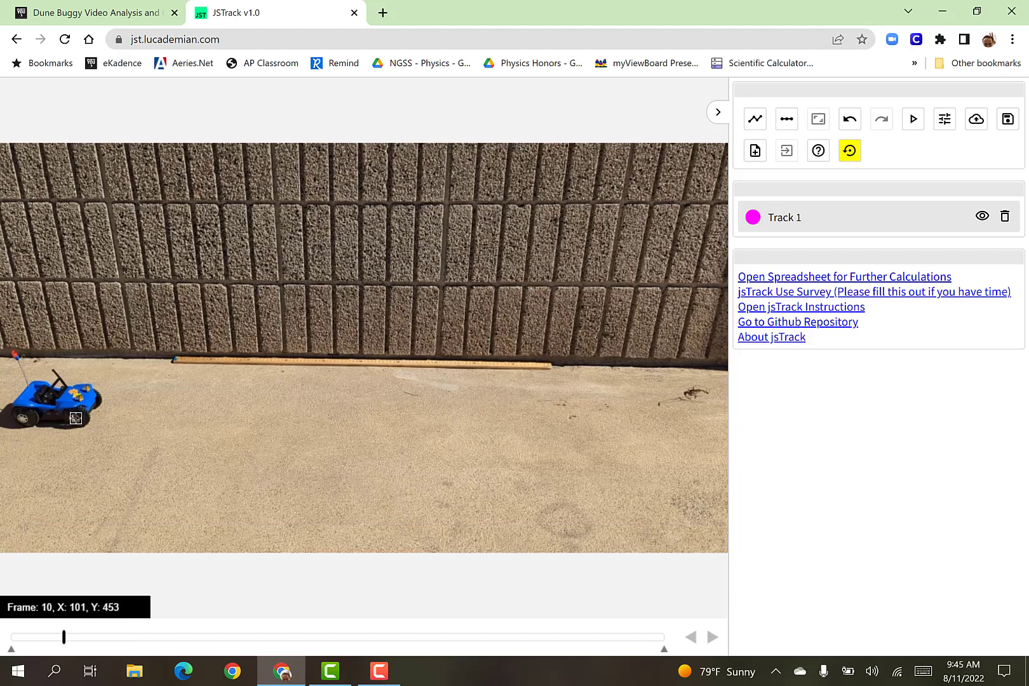
click(75, 419)
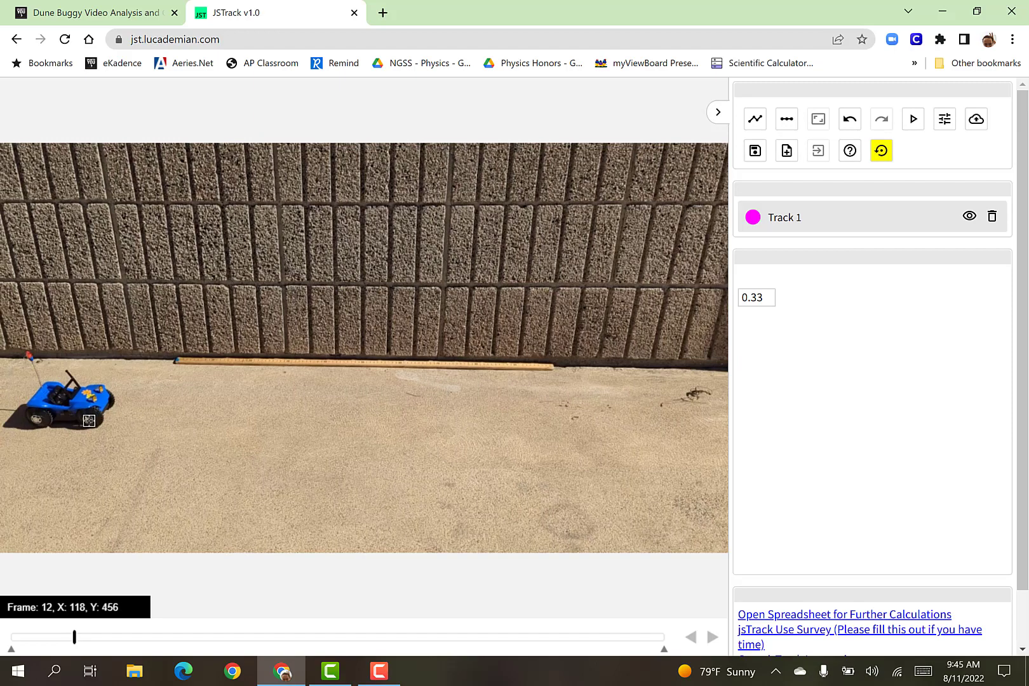
click(89, 421)
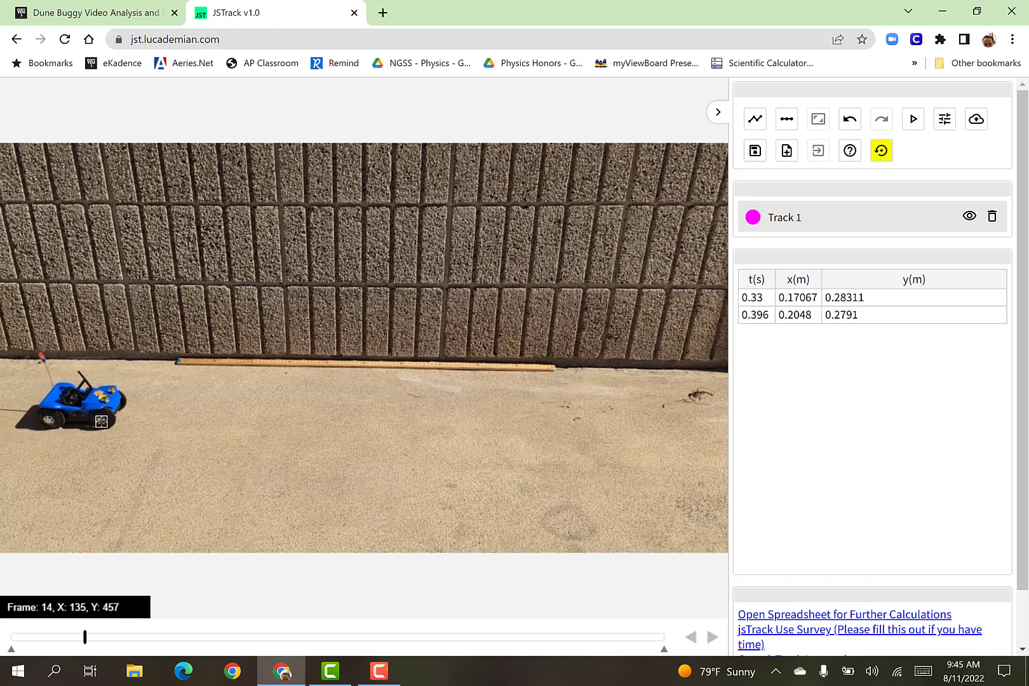
click(102, 421)
click(112, 422)
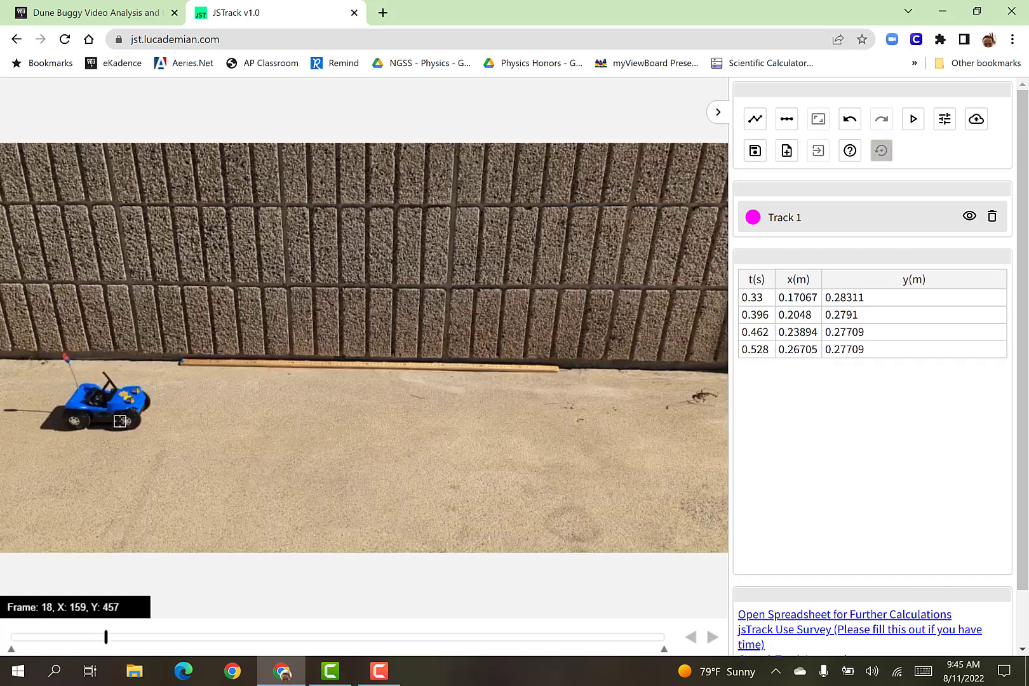
click(126, 422)
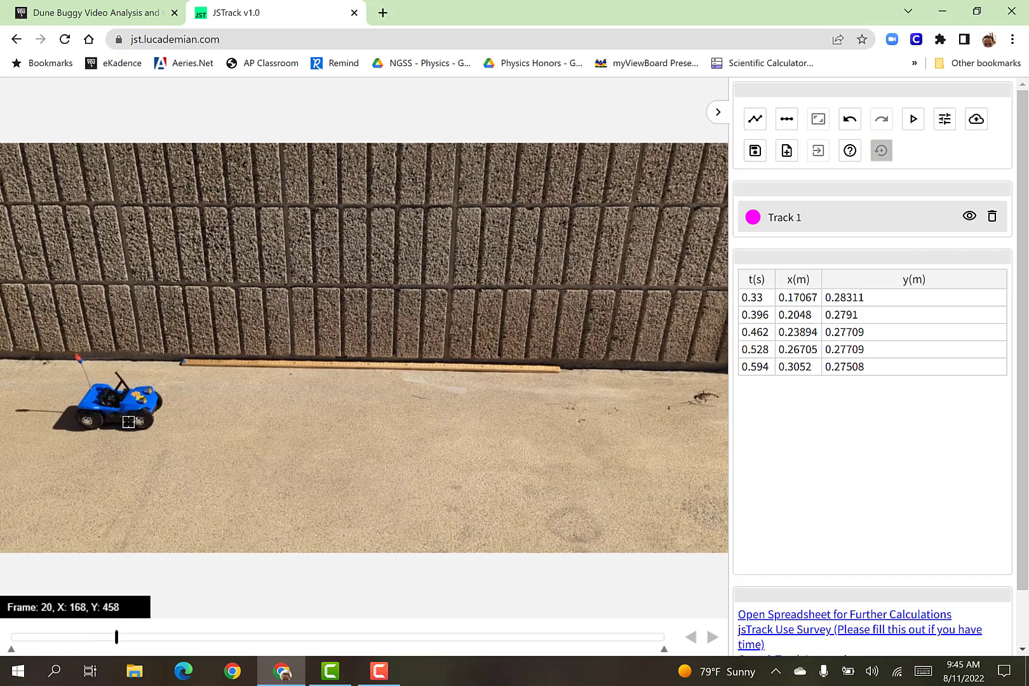
click(138, 422)
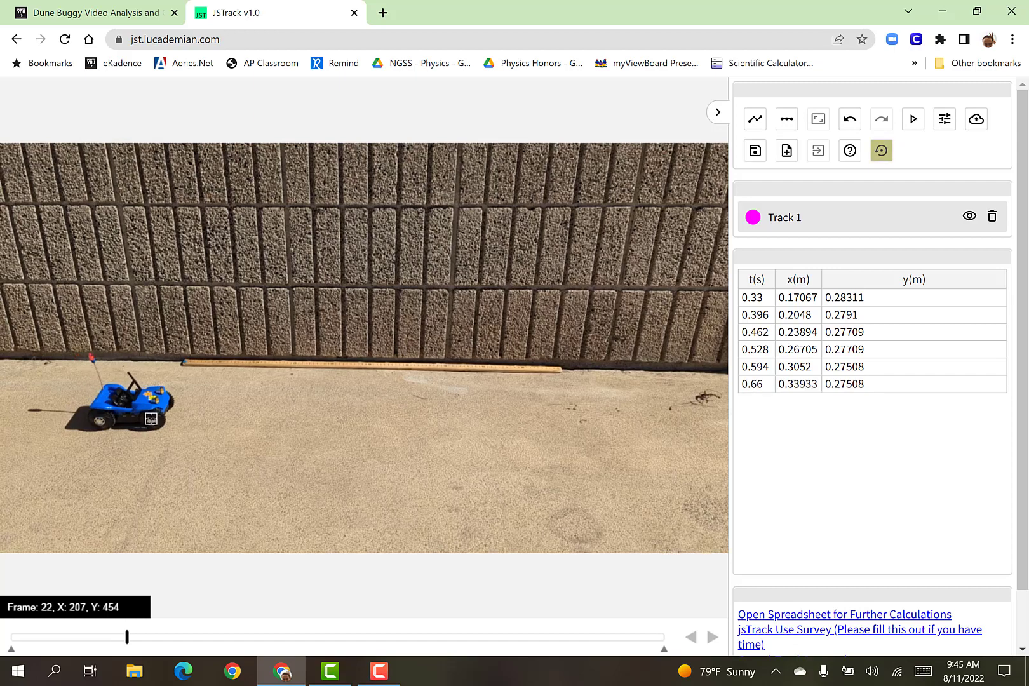
click(152, 422)
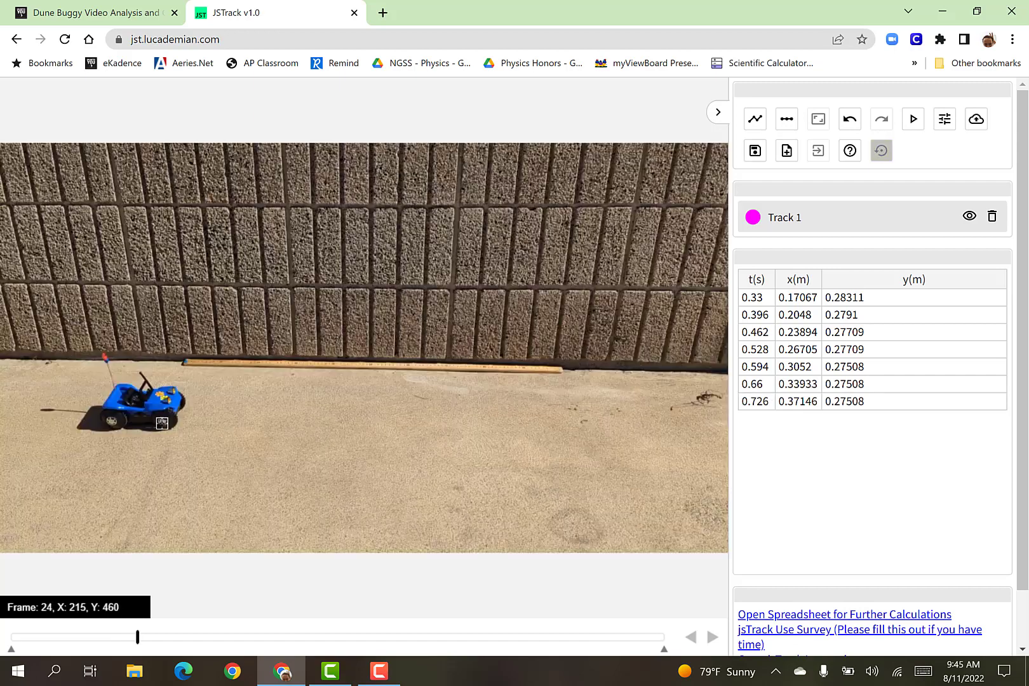
click(164, 422)
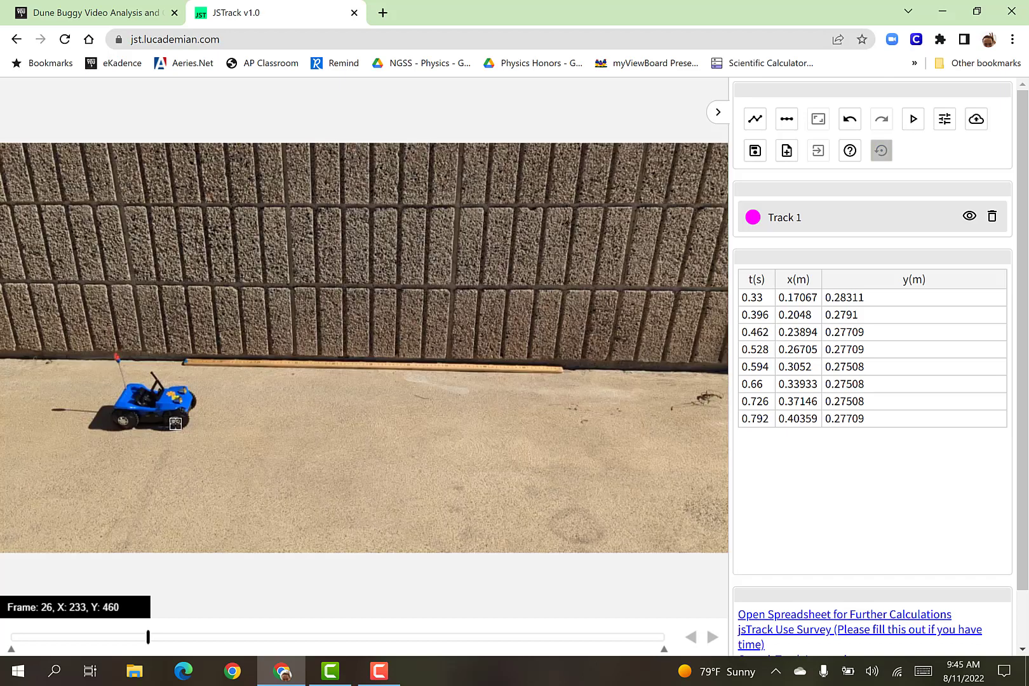
click(174, 421)
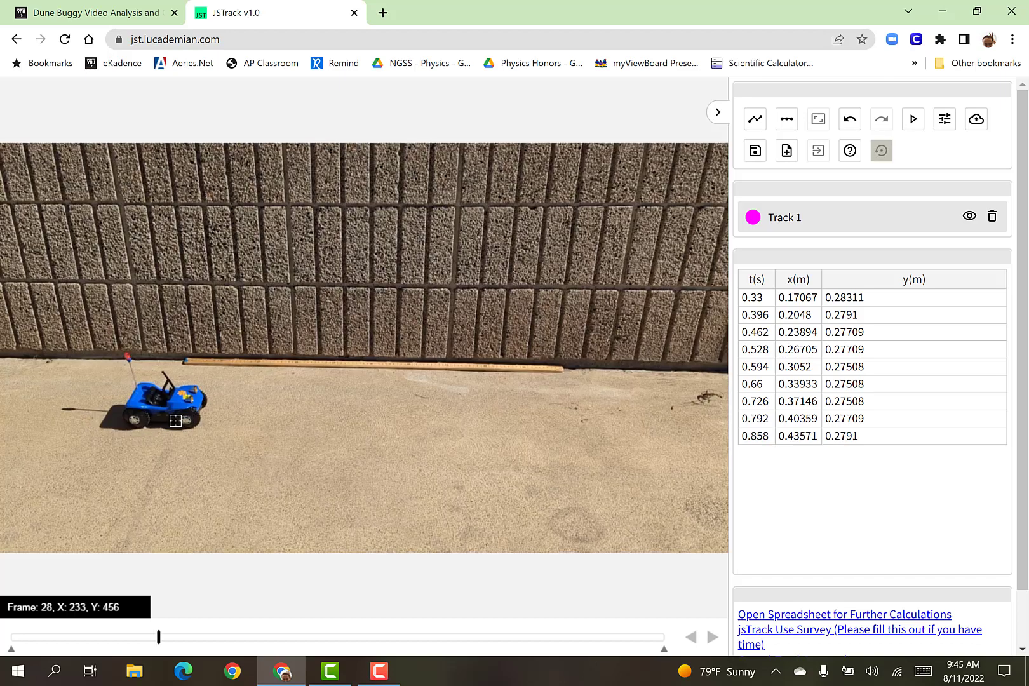
click(188, 420)
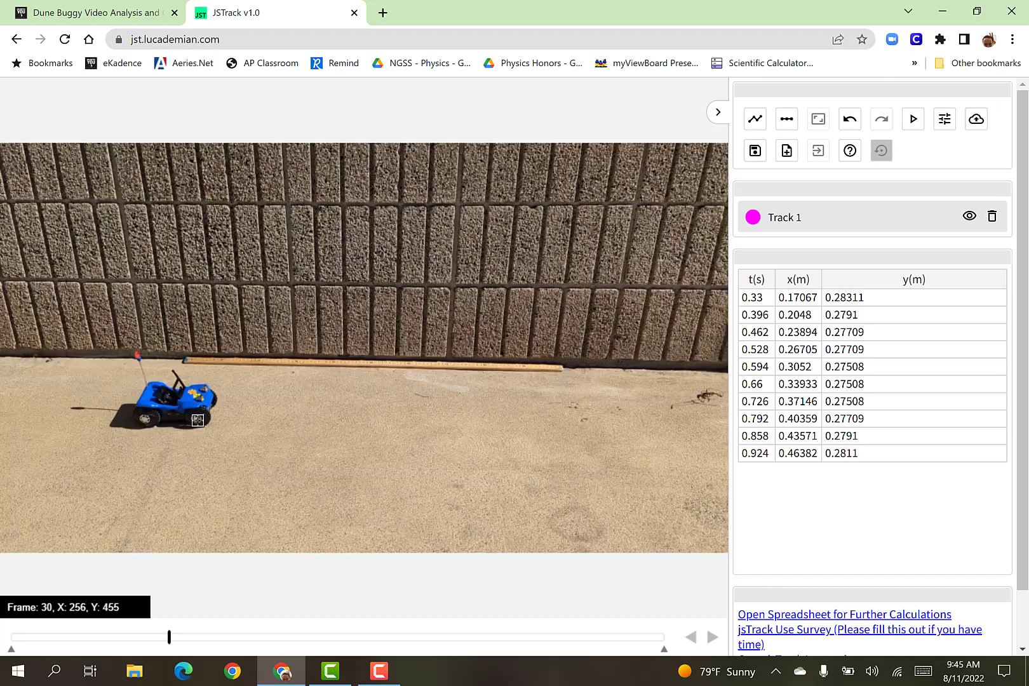
click(196, 418)
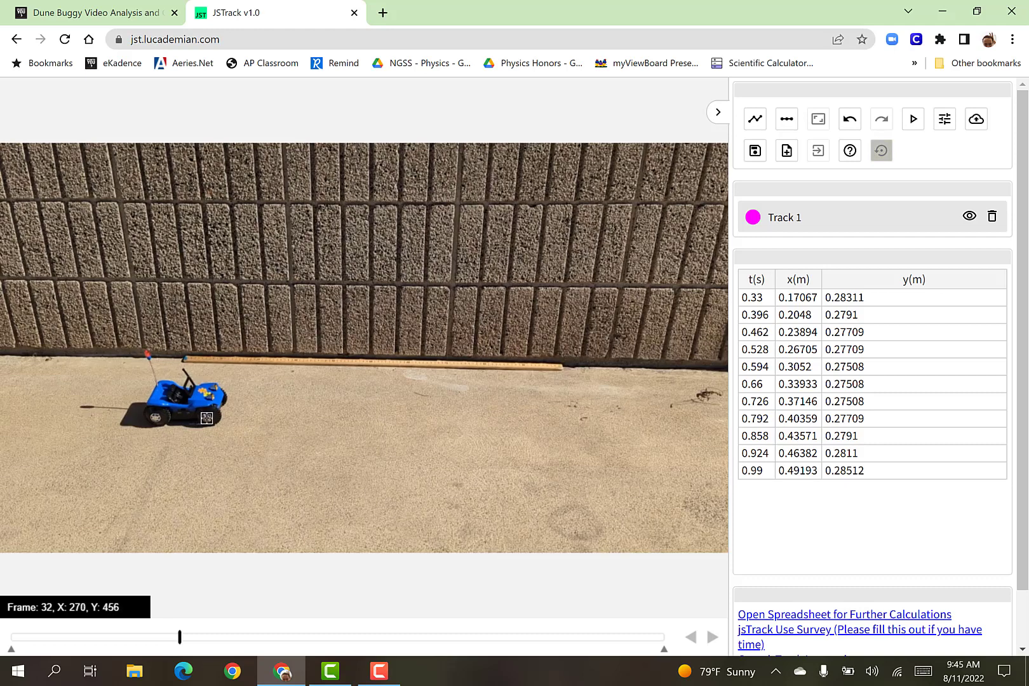
click(208, 418)
click(220, 418)
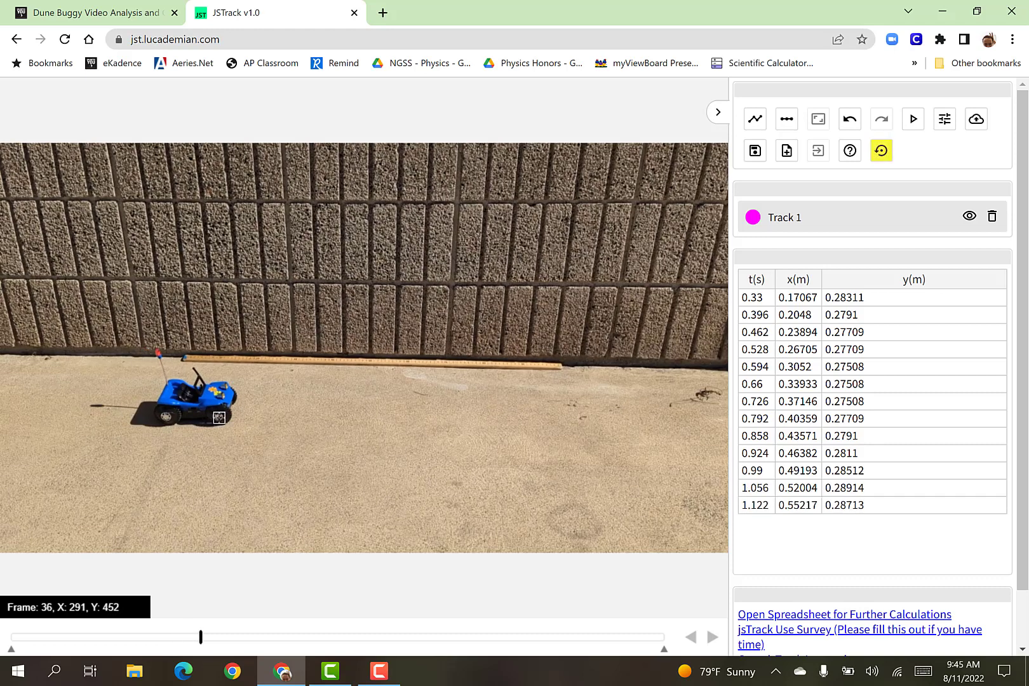
key(Escape)
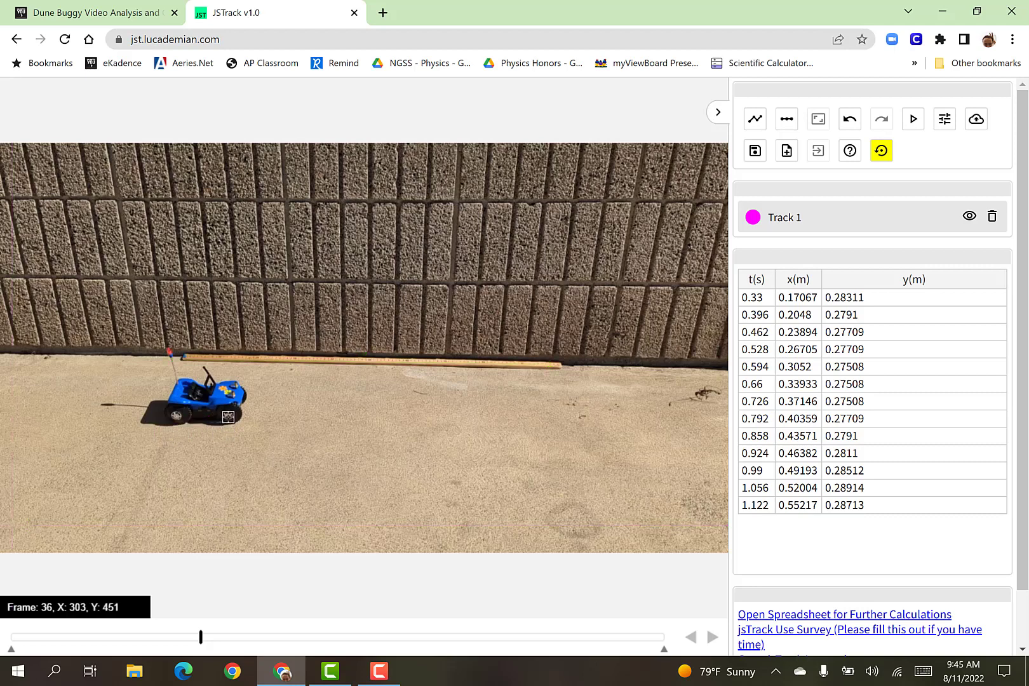
click(233, 418)
click(247, 414)
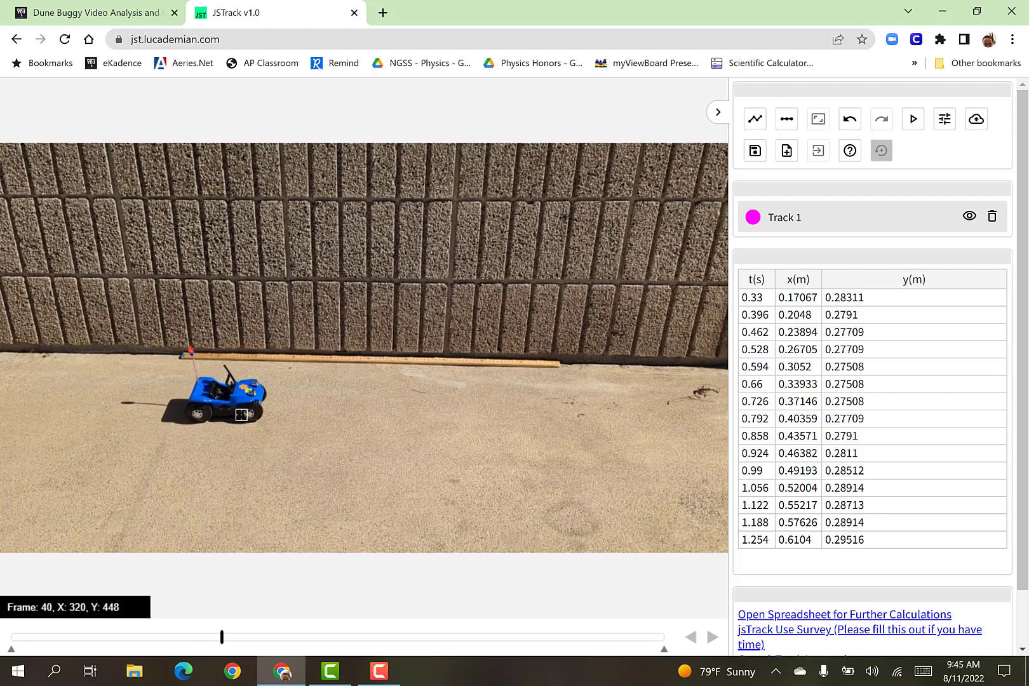
click(248, 412)
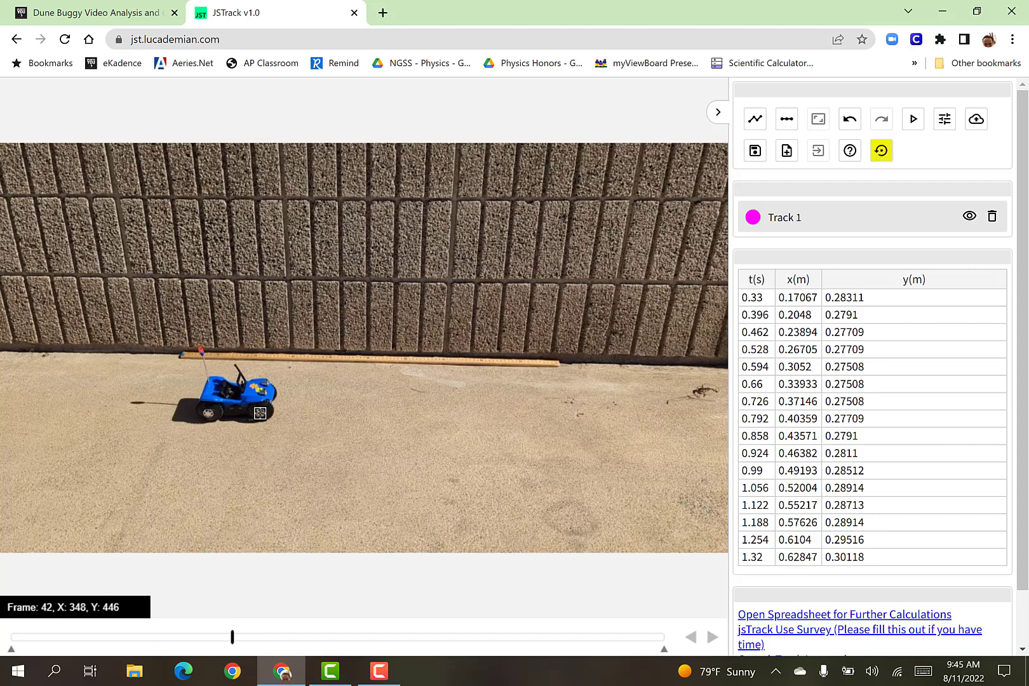
click(260, 414)
click(270, 413)
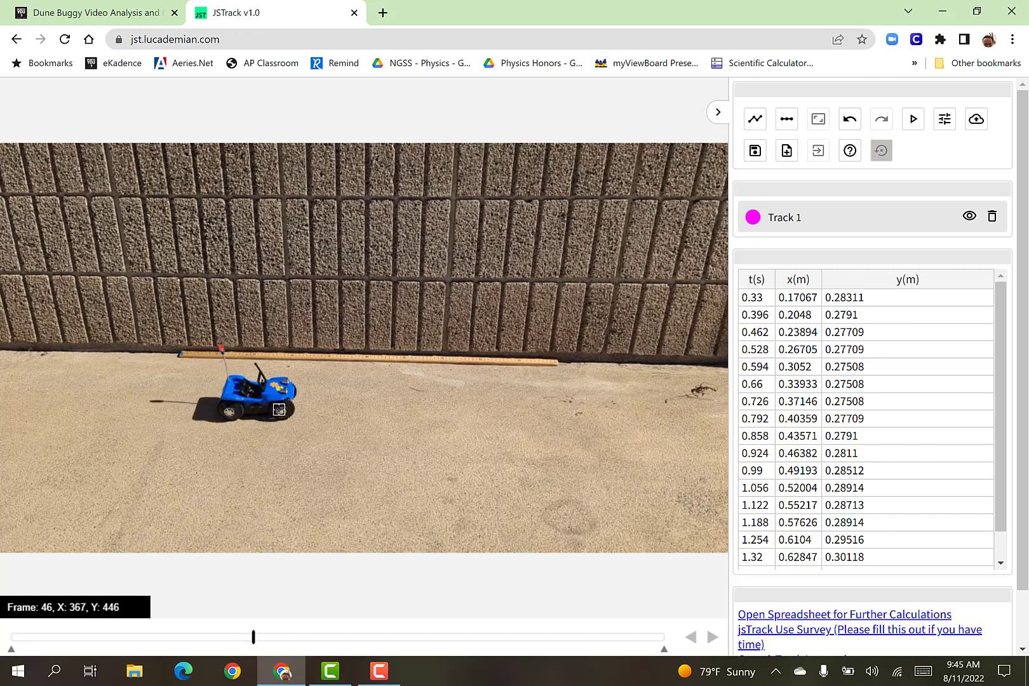
click(280, 410)
click(292, 412)
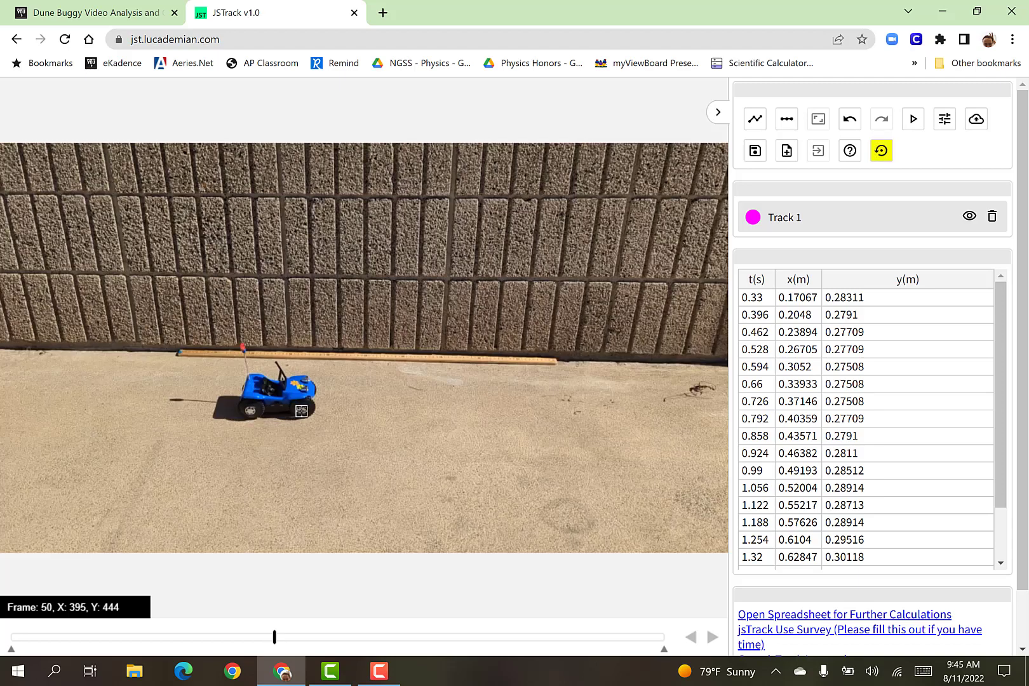
click(311, 413)
click(320, 411)
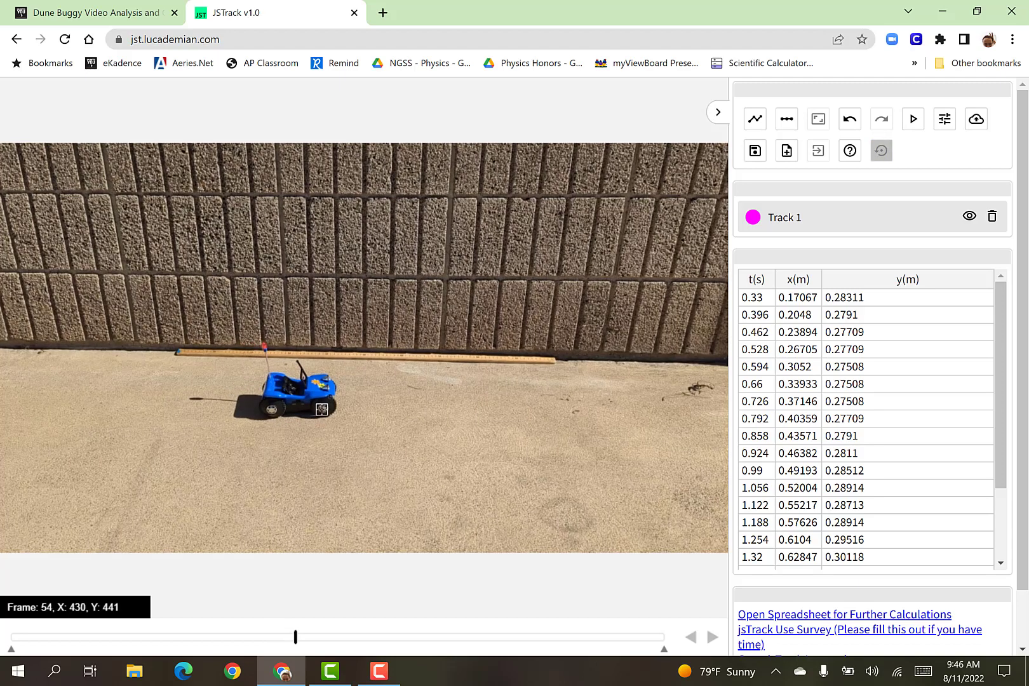
click(334, 408)
click(340, 406)
click(351, 407)
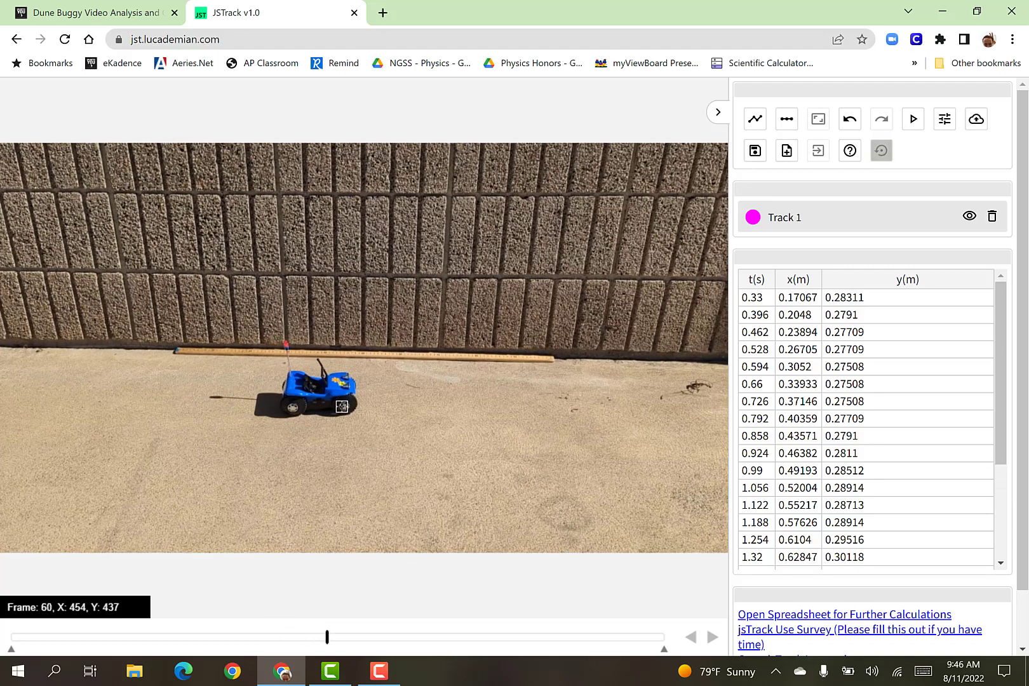
click(357, 405)
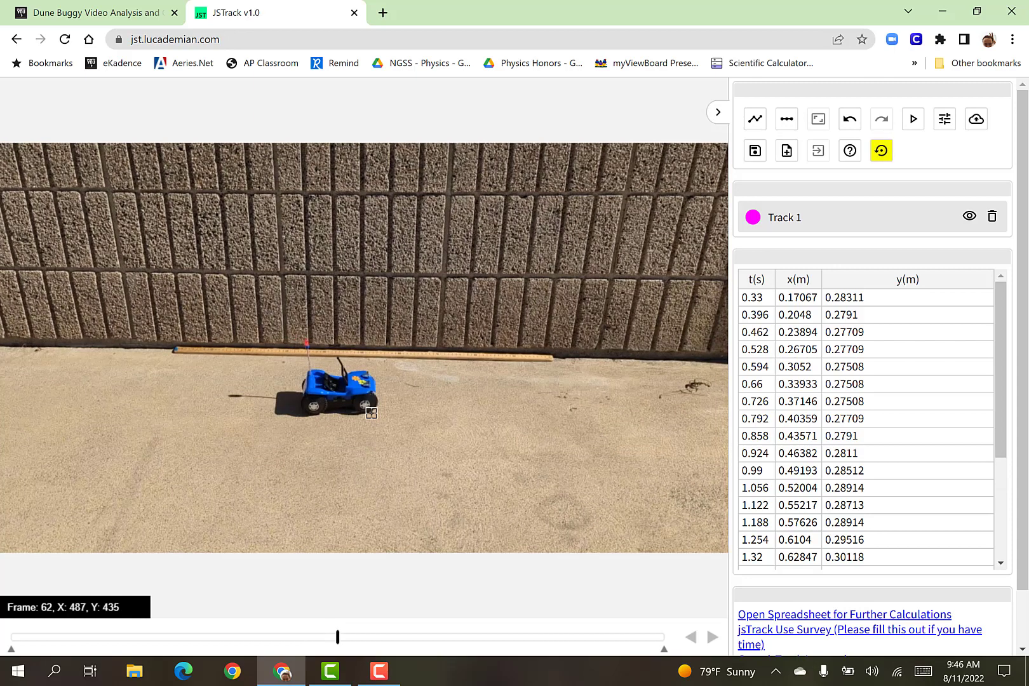
Undo the last tracked point, then mark the buggy's front wheel again at frames 60 and 62.
scroll(765, 402, down, 3)
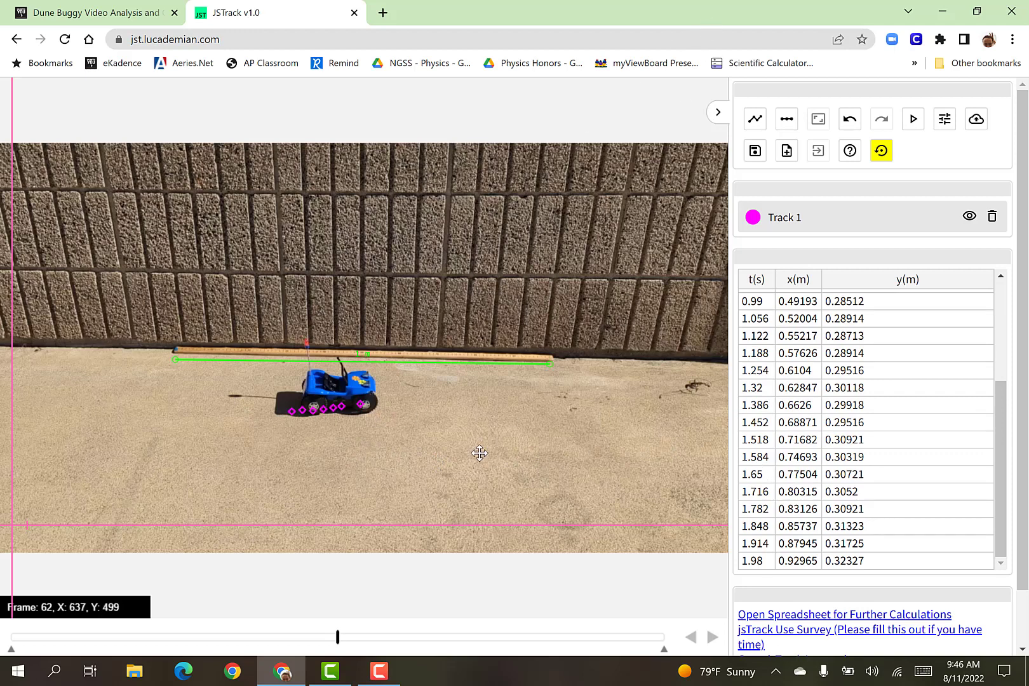
key(ctrl+z)
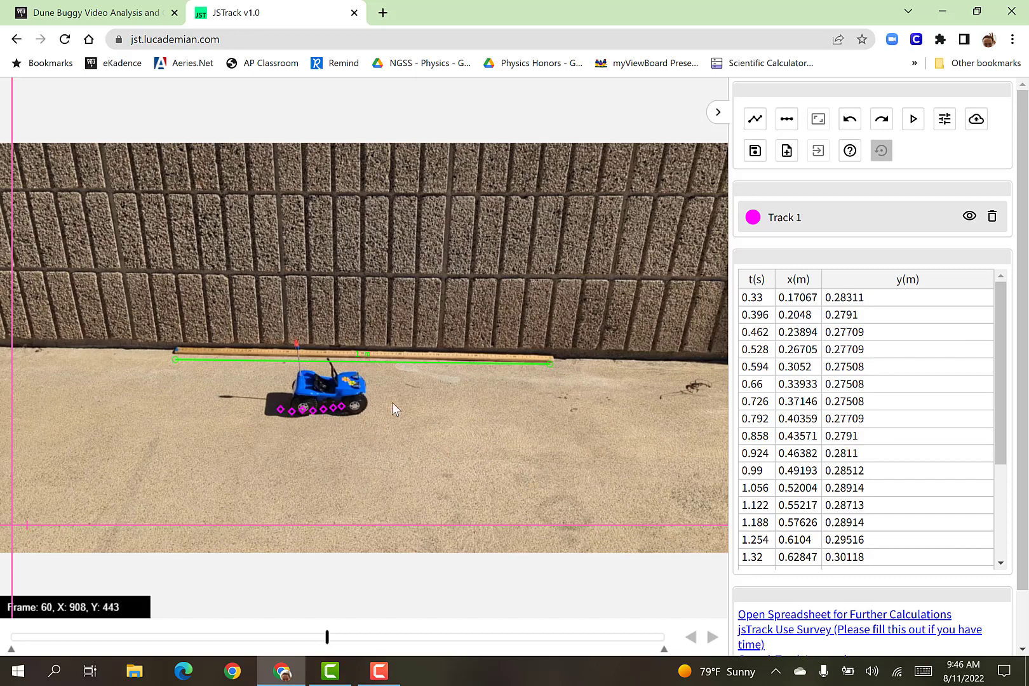
key(shift)
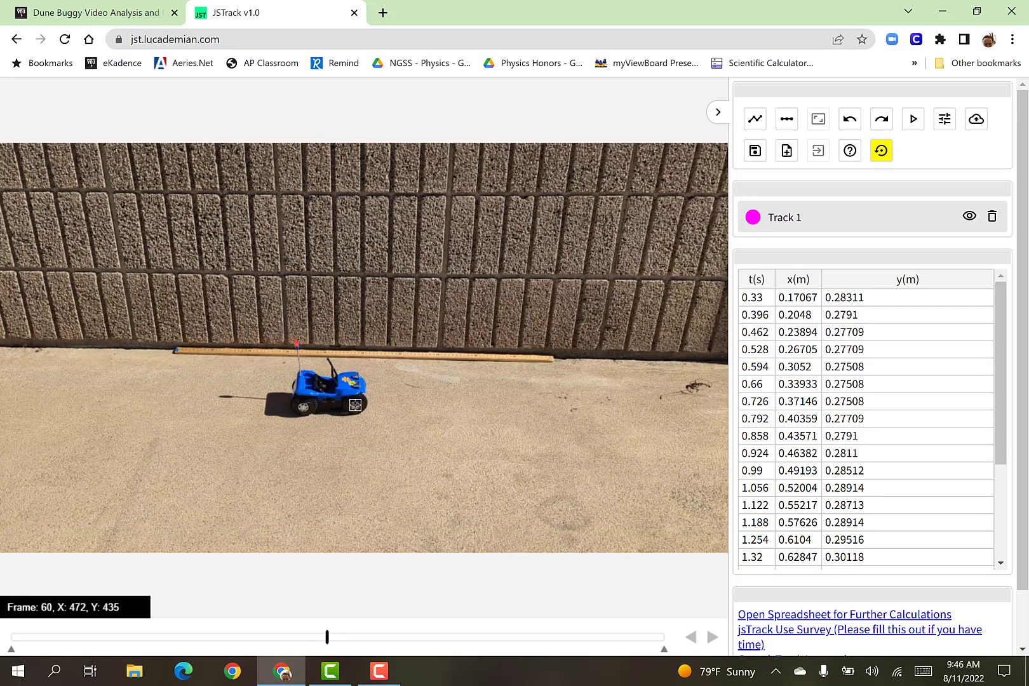
click(355, 405)
key(shift)
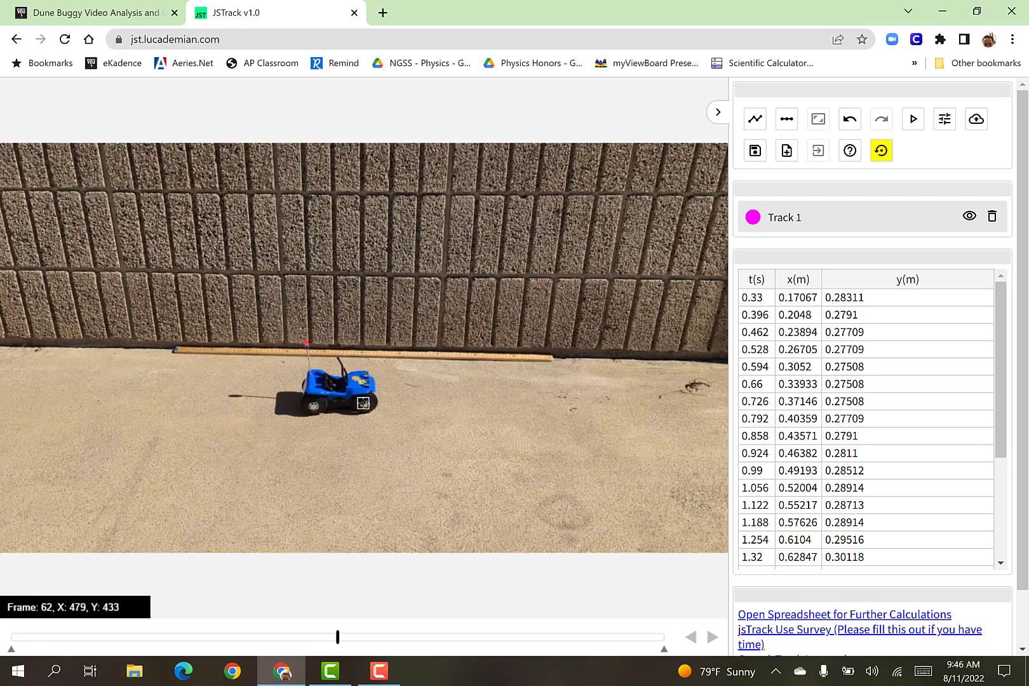
click(363, 403)
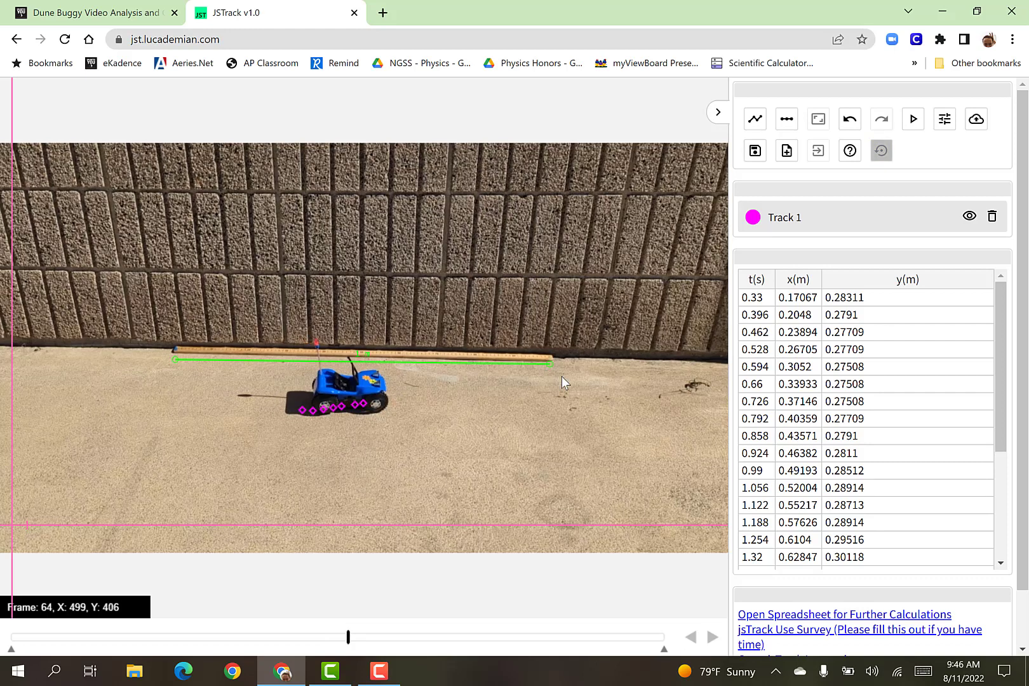
key(shift)
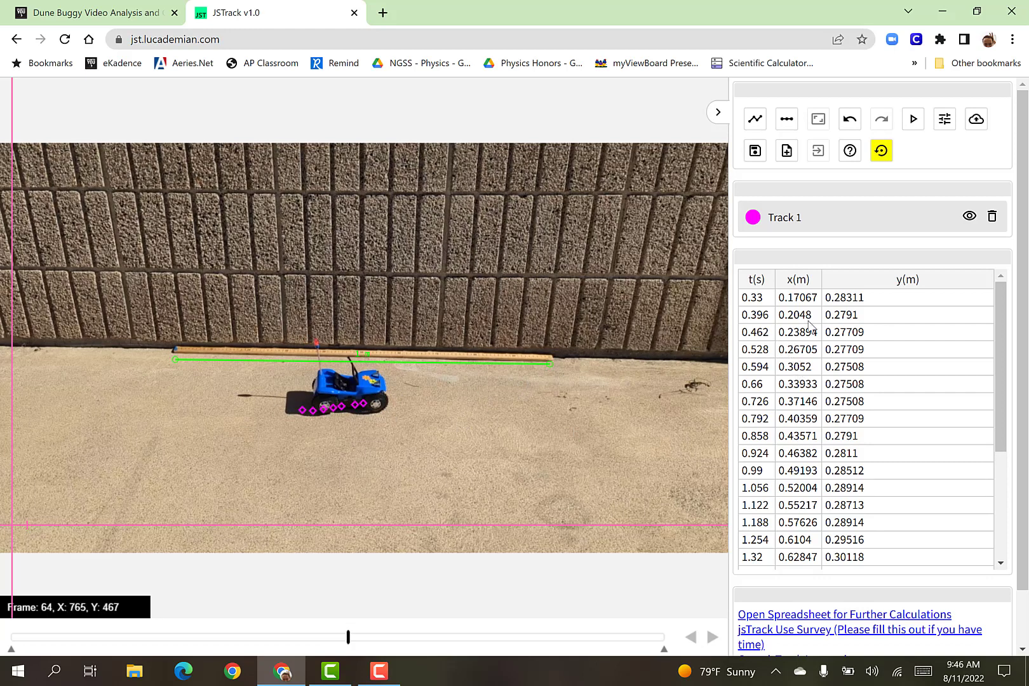
Try to select all t(s) and x(m) values in the Track 1 data table, from 0.33 s through 2.046 s.
scroll(940, 367, down, 3)
scroll(880, 371, up, 3)
scroll(877, 372, down, 3)
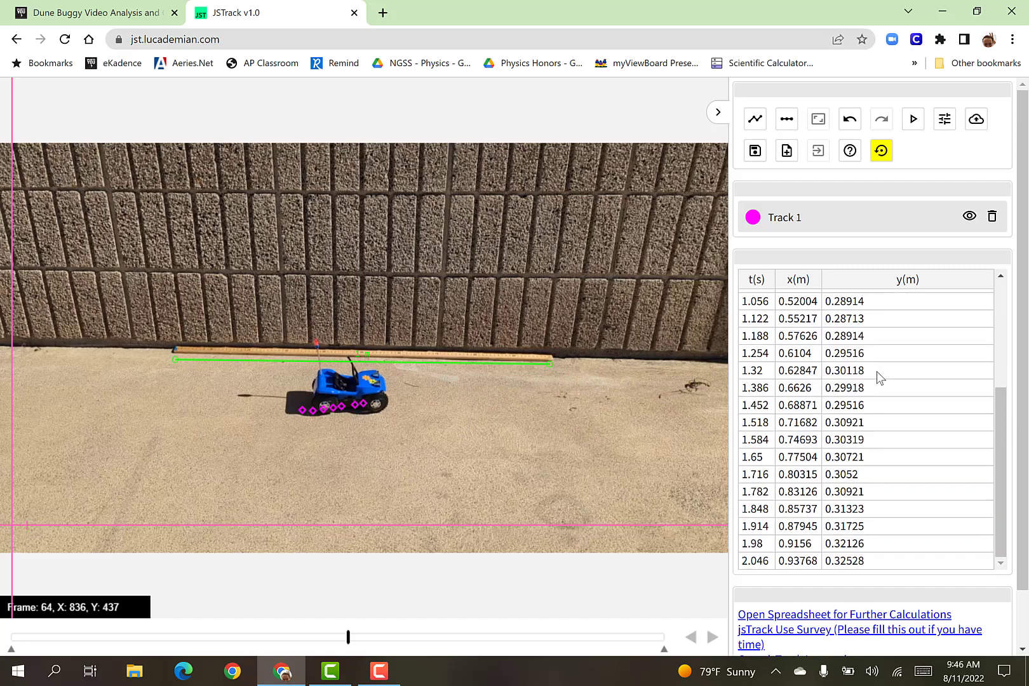
scroll(876, 372, up, 3)
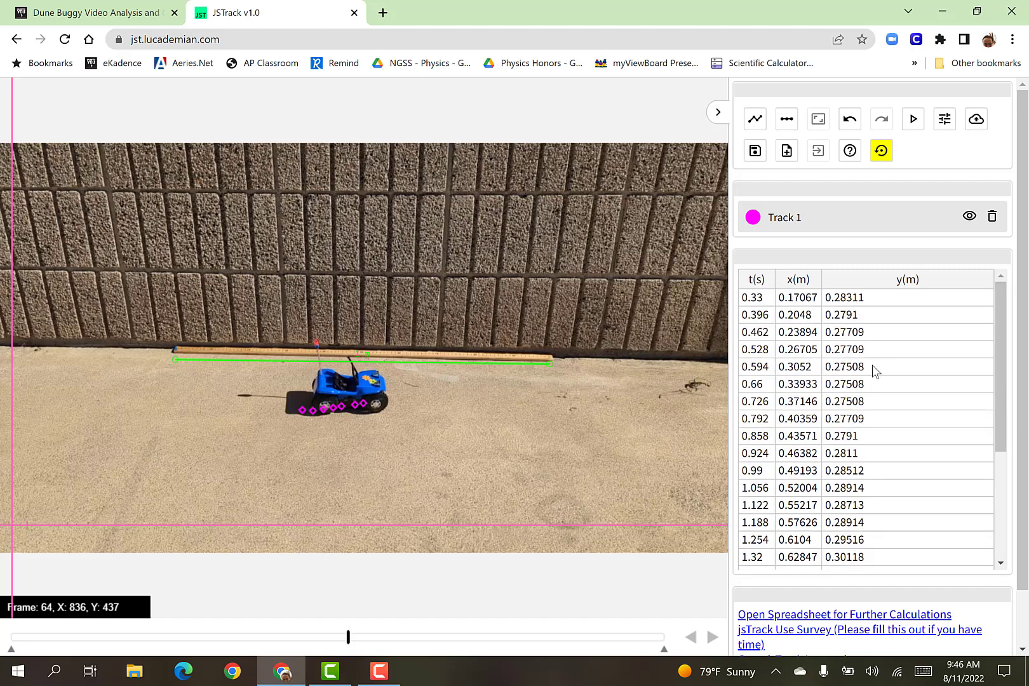
click(746, 301)
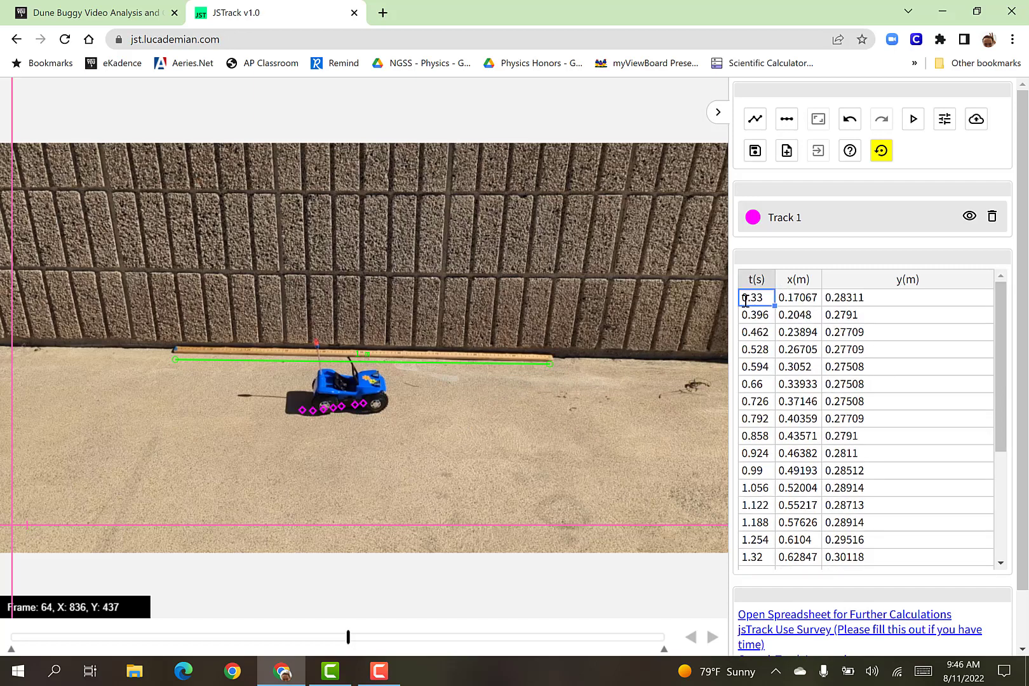
mouse_move(775, 307)
mouse_down()
mouse_move(838, 359)
mouse_move(889, 512)
mouse_move(882, 624)
mouse_move(875, 599)
mouse_move(774, 584)
mouse_move(788, 532)
mouse_move(786, 541)
mouse_up()
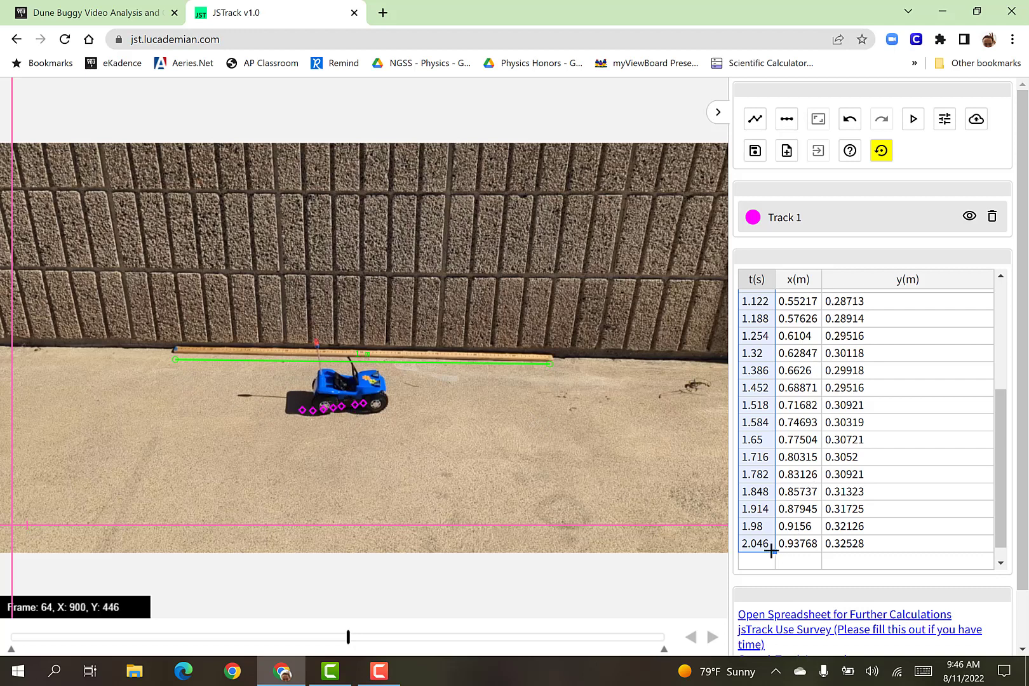
drag(773, 550, 816, 554)
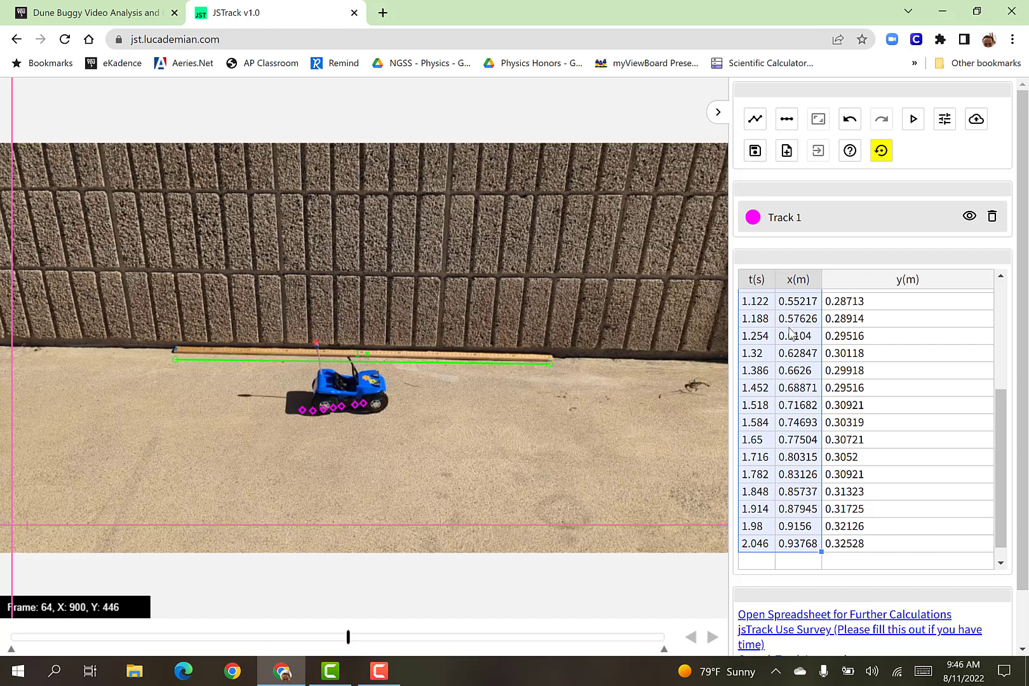
right_click(775, 347)
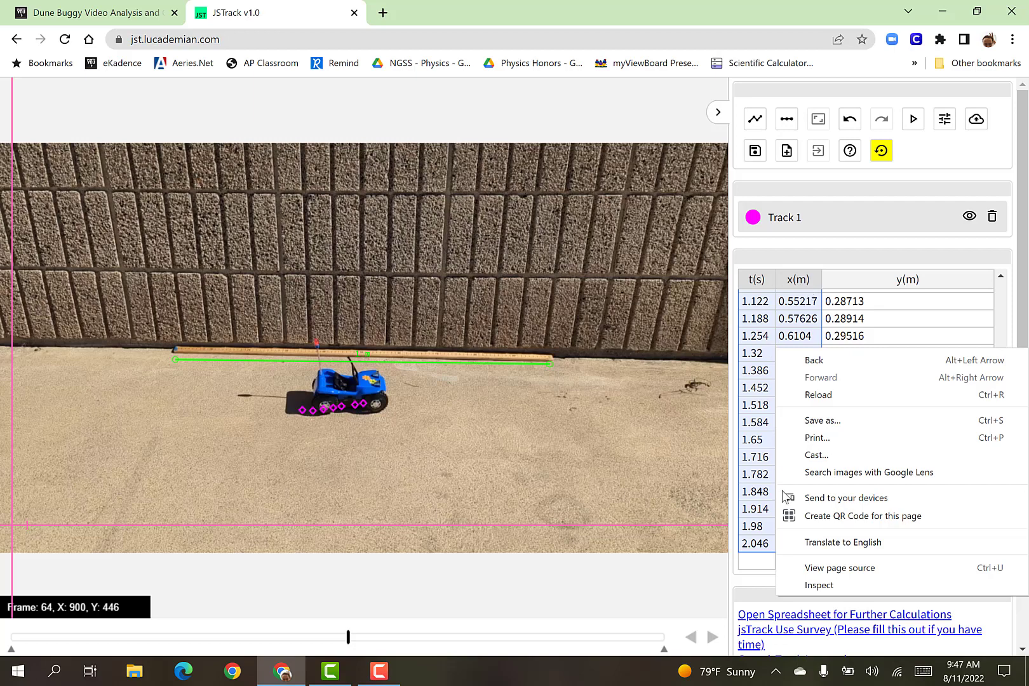
click(838, 256)
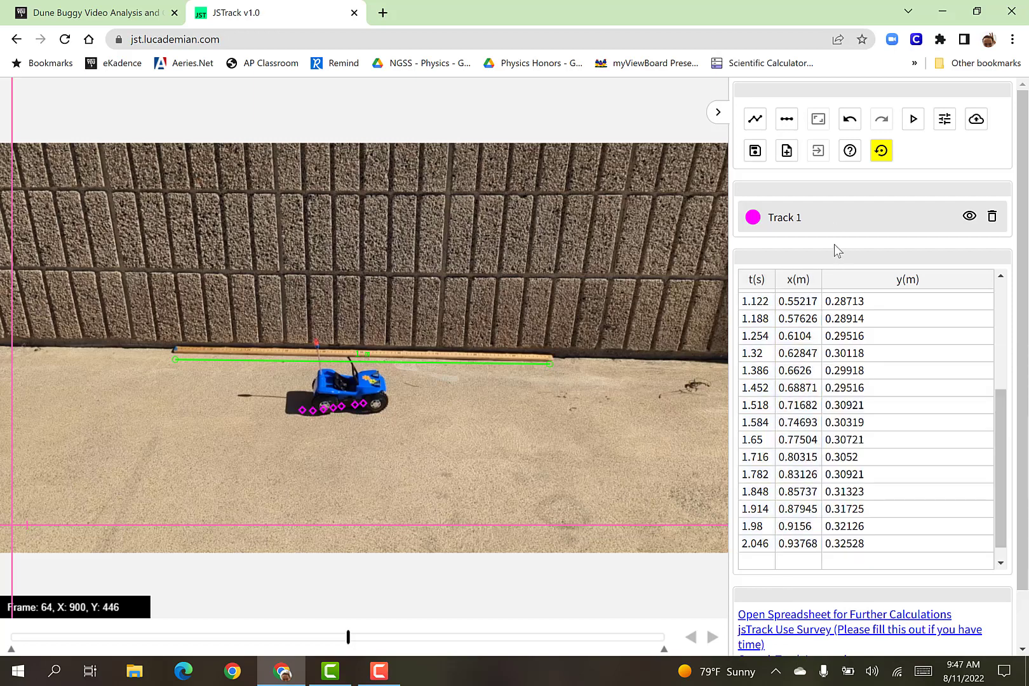
Select and copy all t(s), x(m) and y(m) values in the Track 1 data table, from 0.33 s through 2.046 s.
scroll(800, 325, up, 3)
click(762, 303)
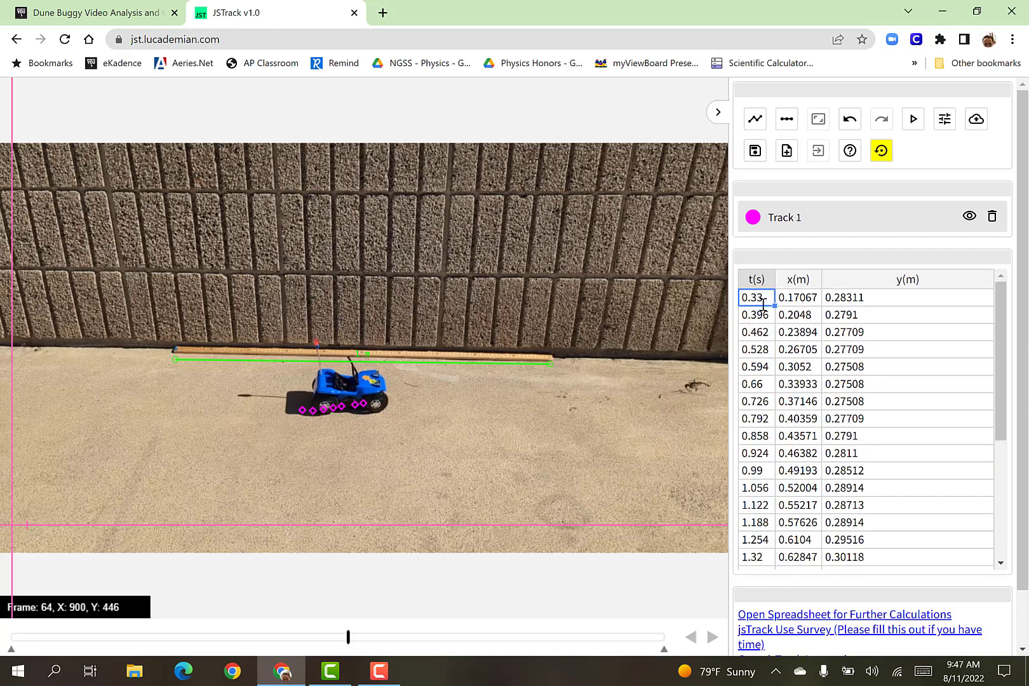
drag(775, 315, 776, 540)
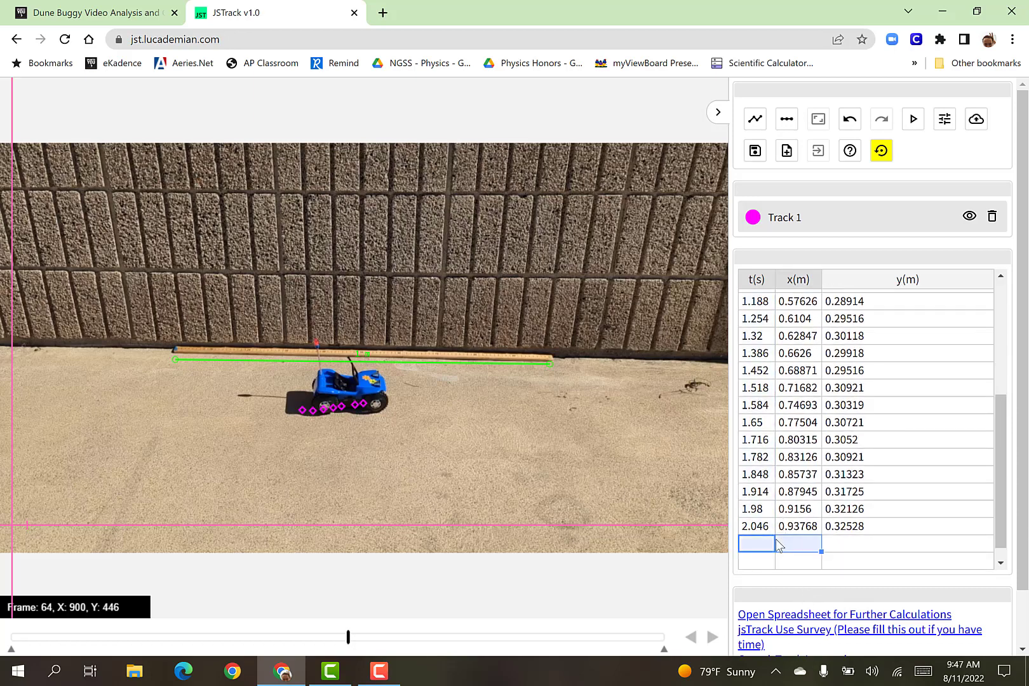
scroll(758, 381, up, 3)
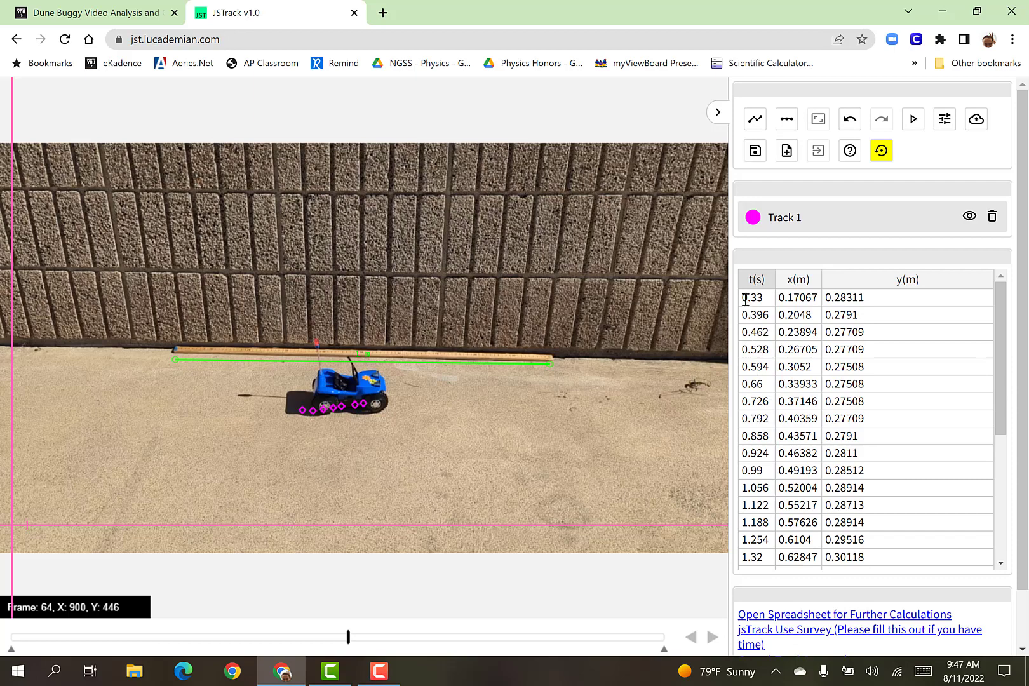
click(768, 301)
drag(773, 307, 830, 524)
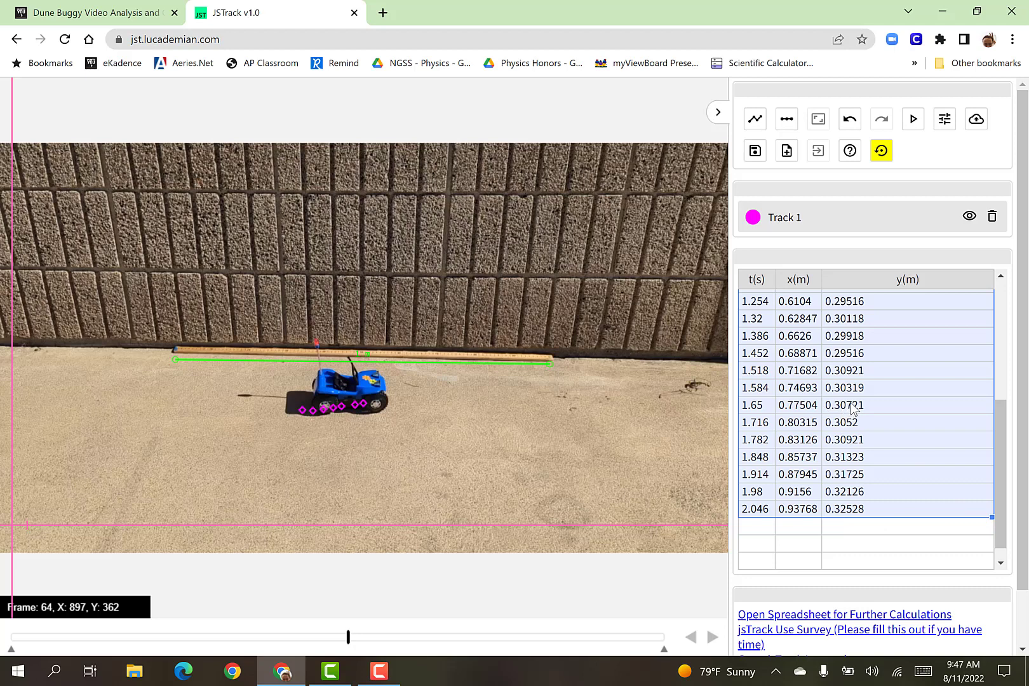
Create a new blank Google Sheets spreadsheet in a separate browser tab.
click(382, 13)
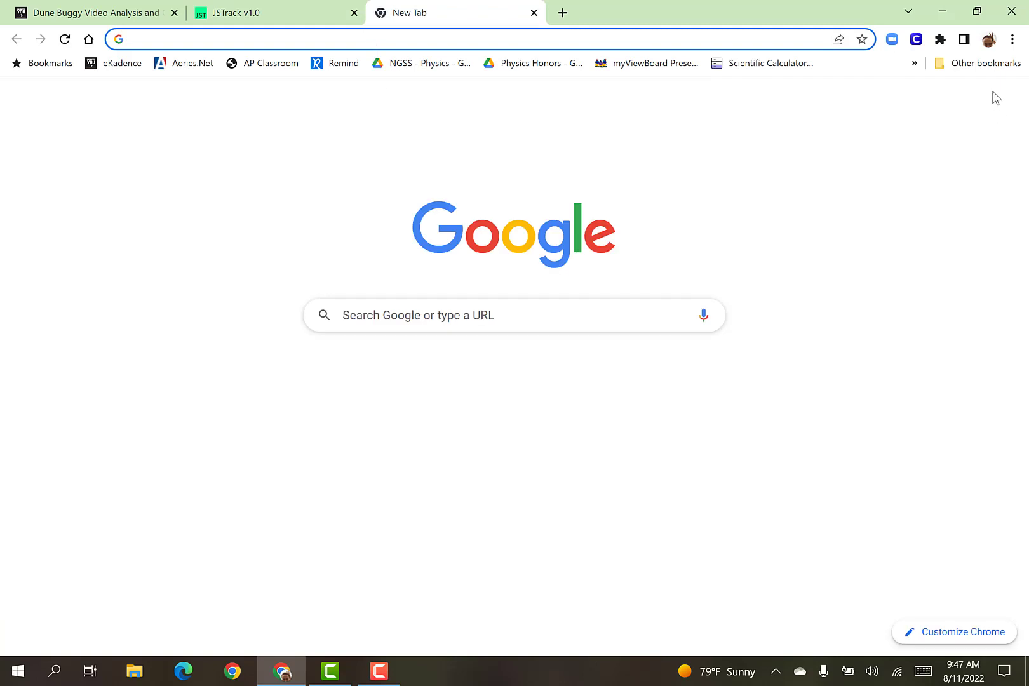
click(970, 103)
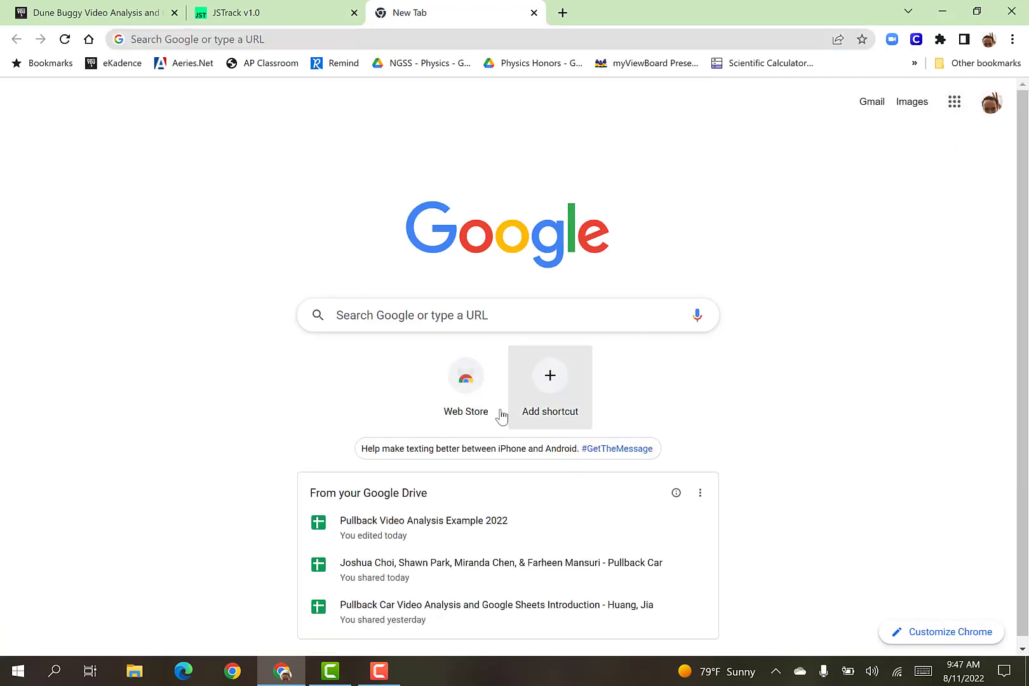
click(962, 104)
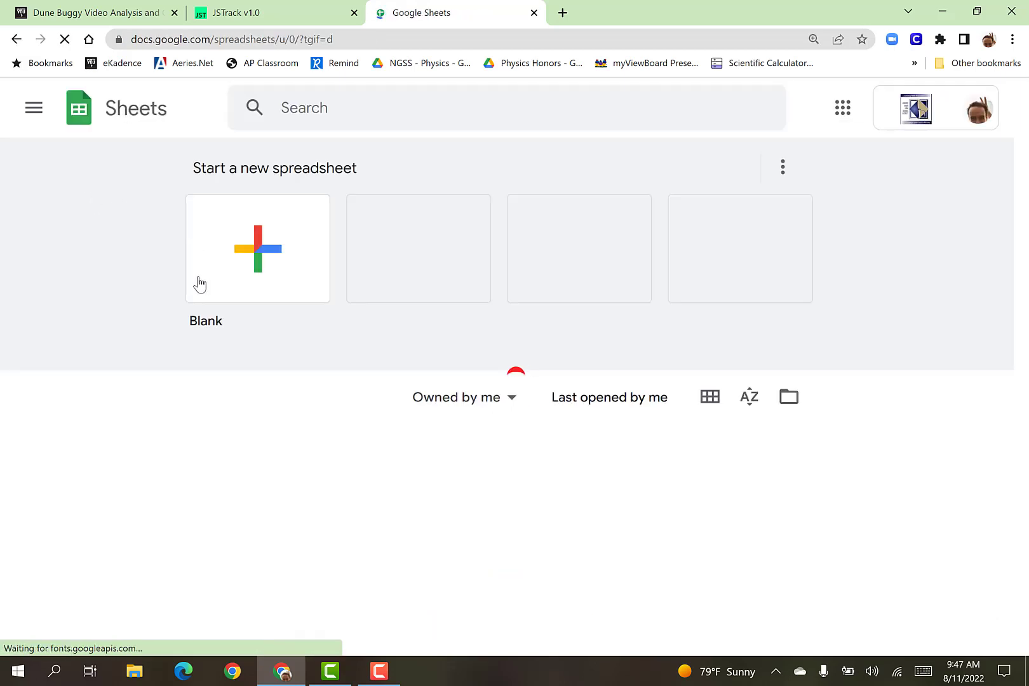
click(267, 274)
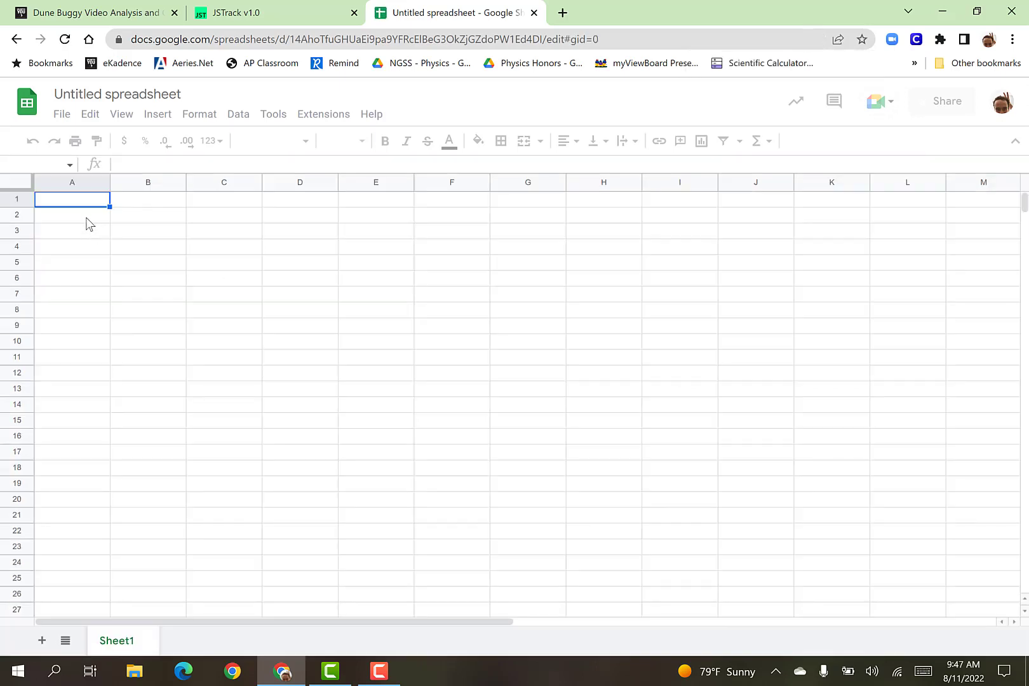
Paste the copied tracking data into the spreadsheet starting at cell A2.
click(87, 215)
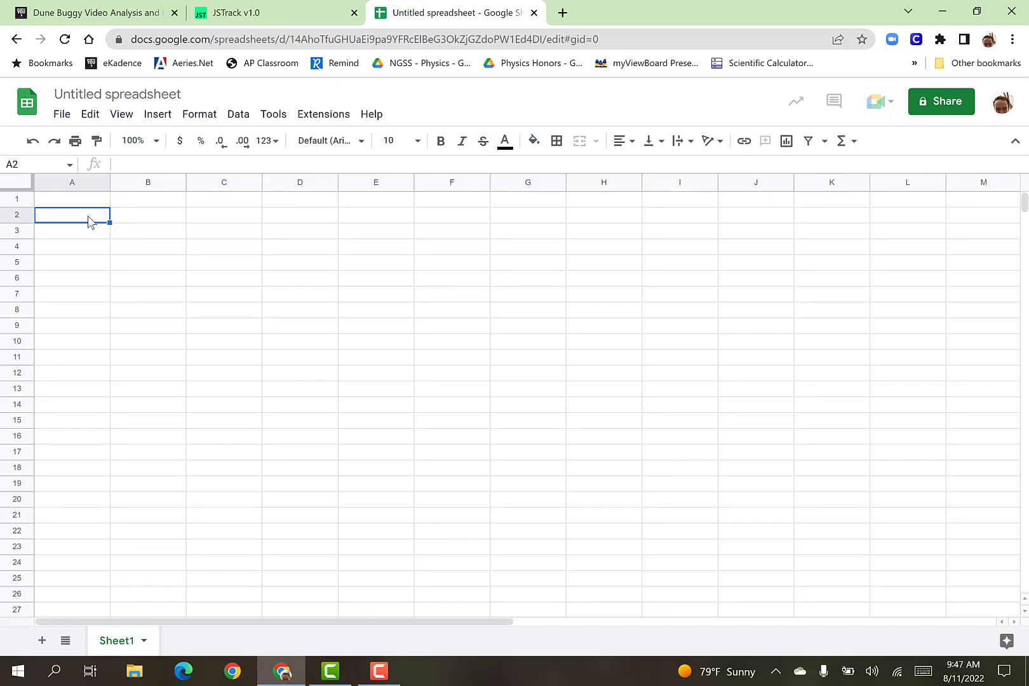
key(ctrl+v)
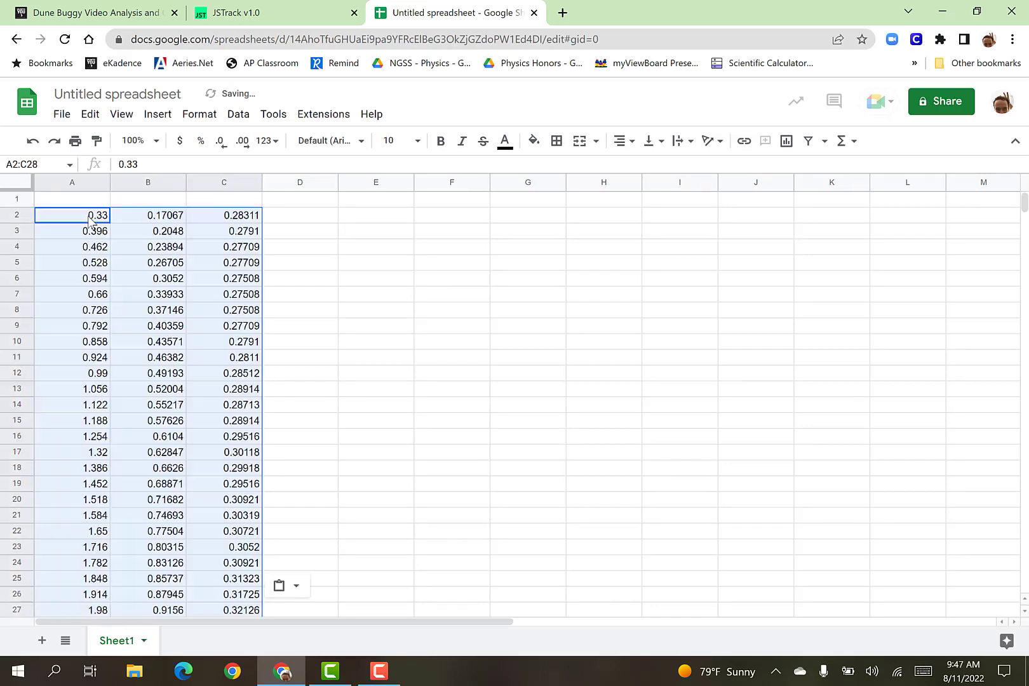
click(381, 297)
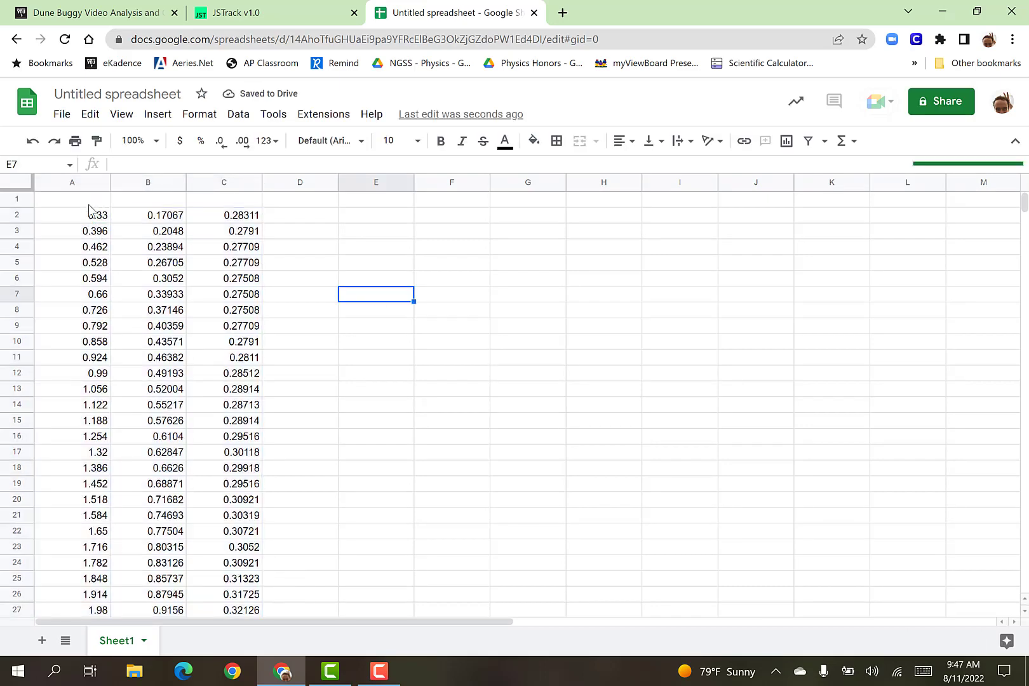
Enter the column headers "time (s)" in A1 and "position (m)" in B1.
click(92, 201)
text(time (s))
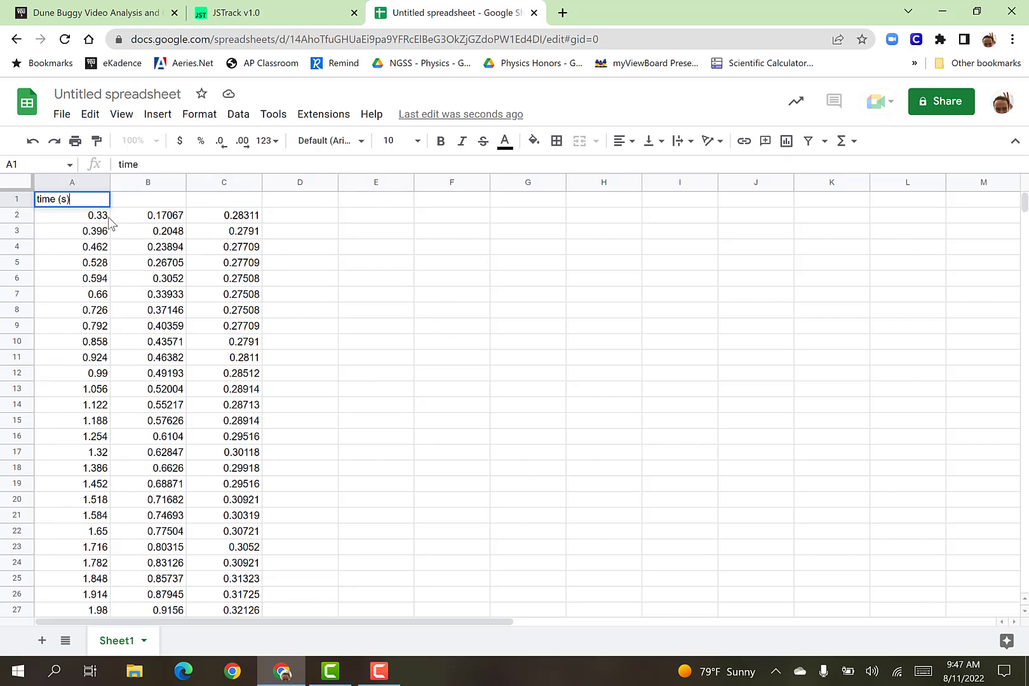
key(Tab)
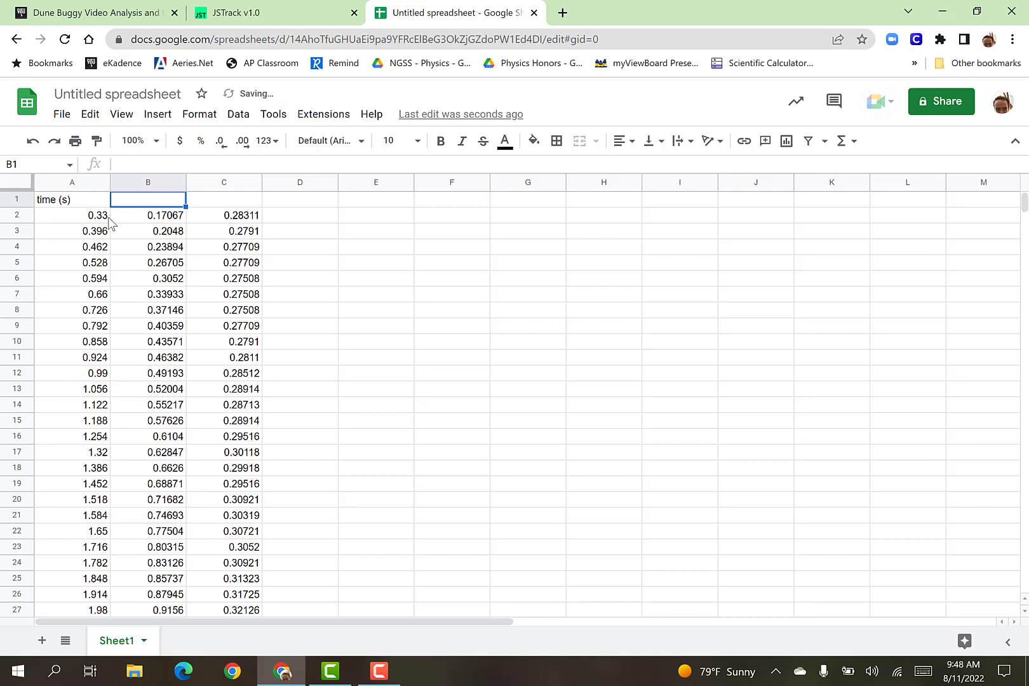
text(position)
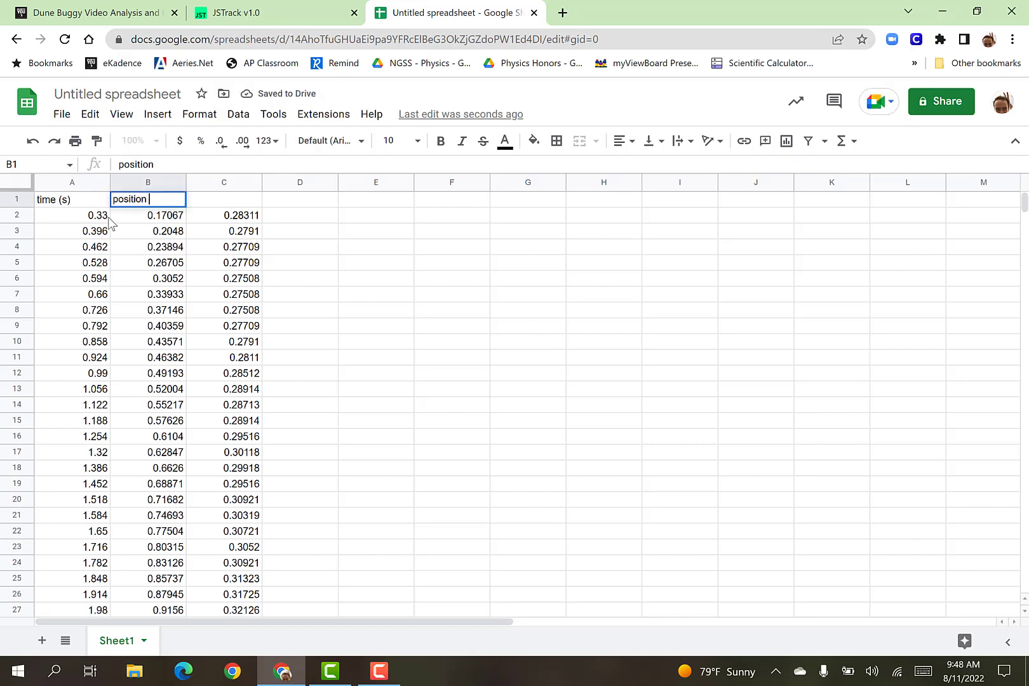
text( (m))
key(Return)
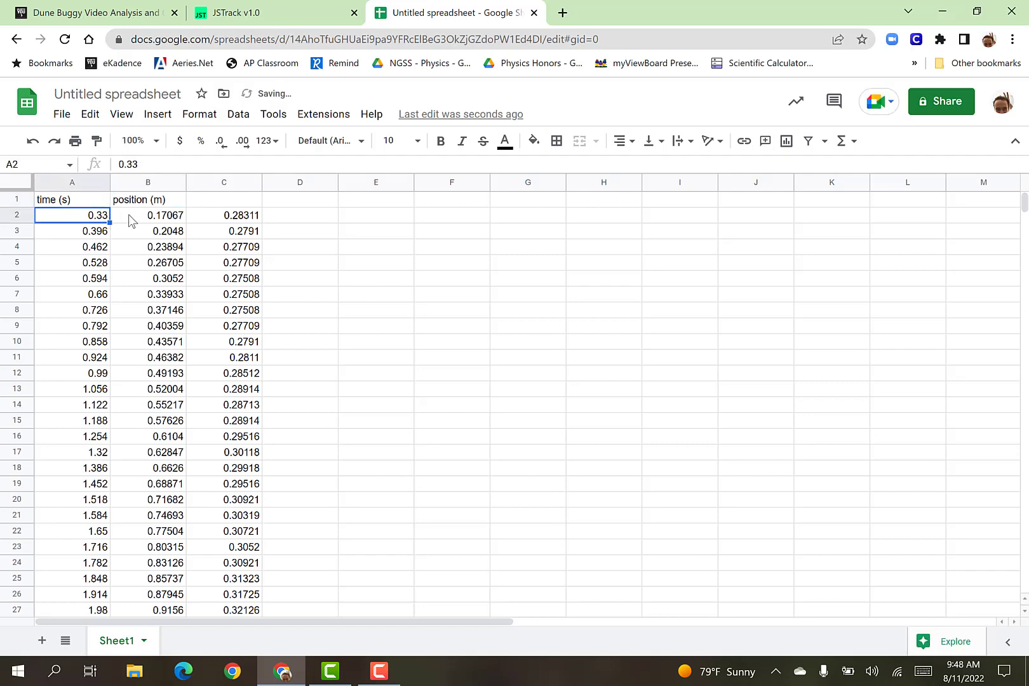
Delete column C with the y-position values and check the remaining time and position data.
click(237, 183)
right_click(237, 197)
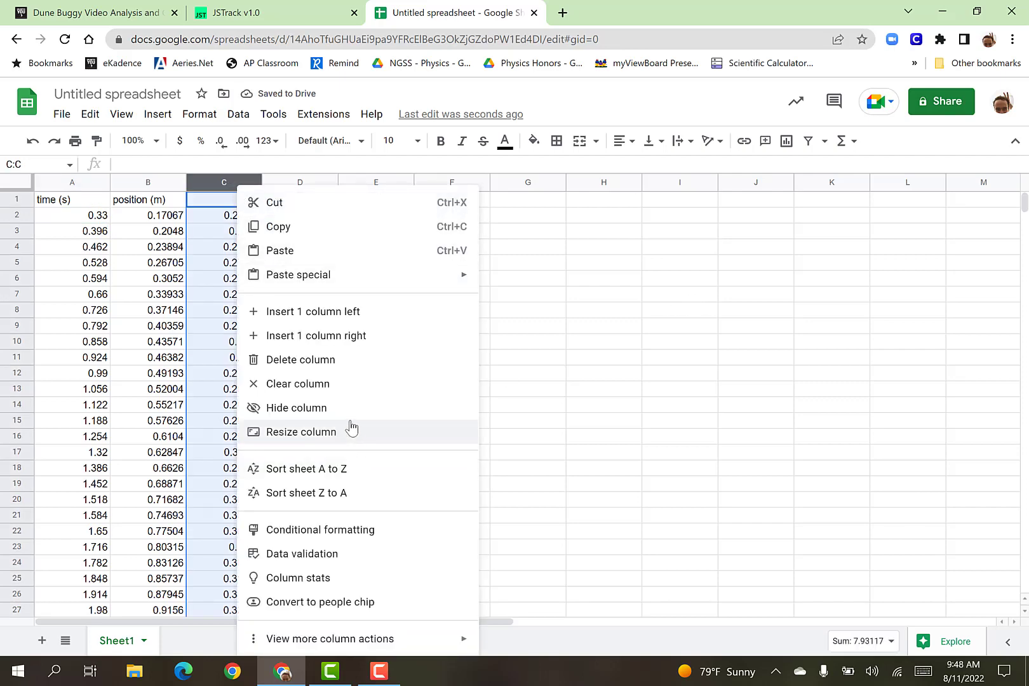
click(407, 367)
click(526, 375)
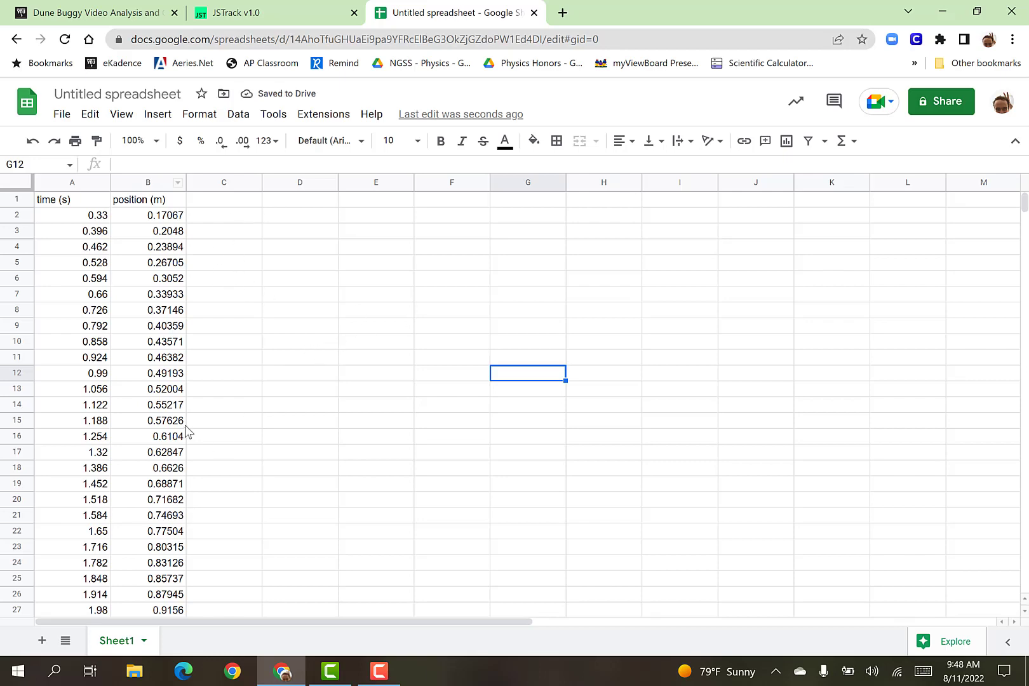
scroll(187, 432, down, 3)
scroll(187, 432, up, 3)
Switch to OneNote and draw a pair of graph axes in black ink on the blank area of the page.
click(5, 666)
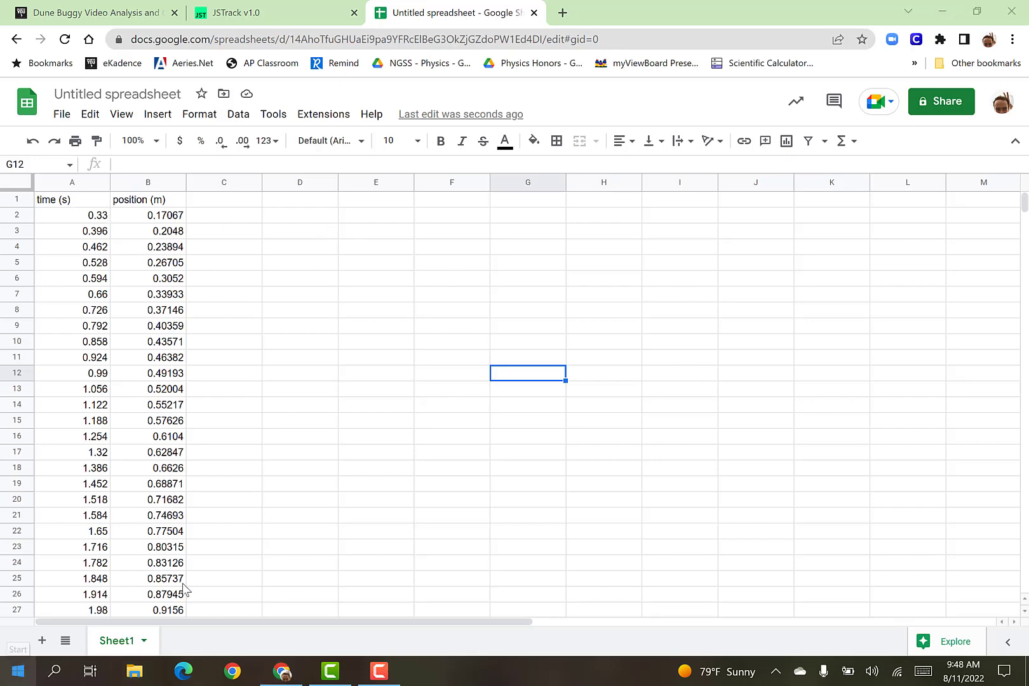
click(337, 429)
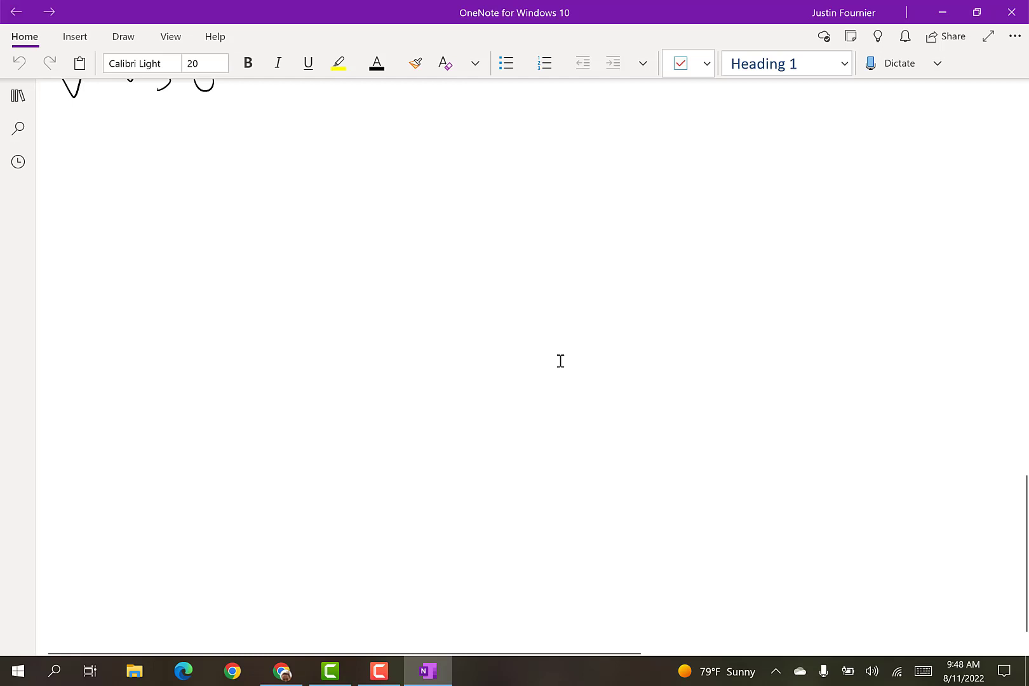
click(123, 37)
click(201, 62)
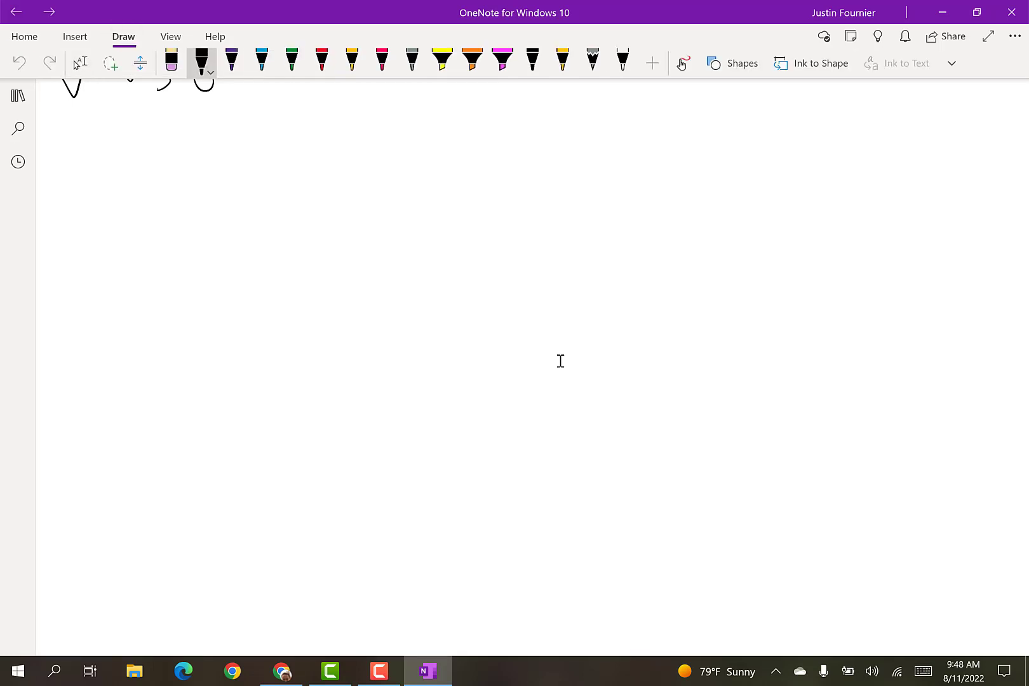
mouse_move(328, 208)
mouse_down()
mouse_move(334, 417)
mouse_move(573, 416)
mouse_up()
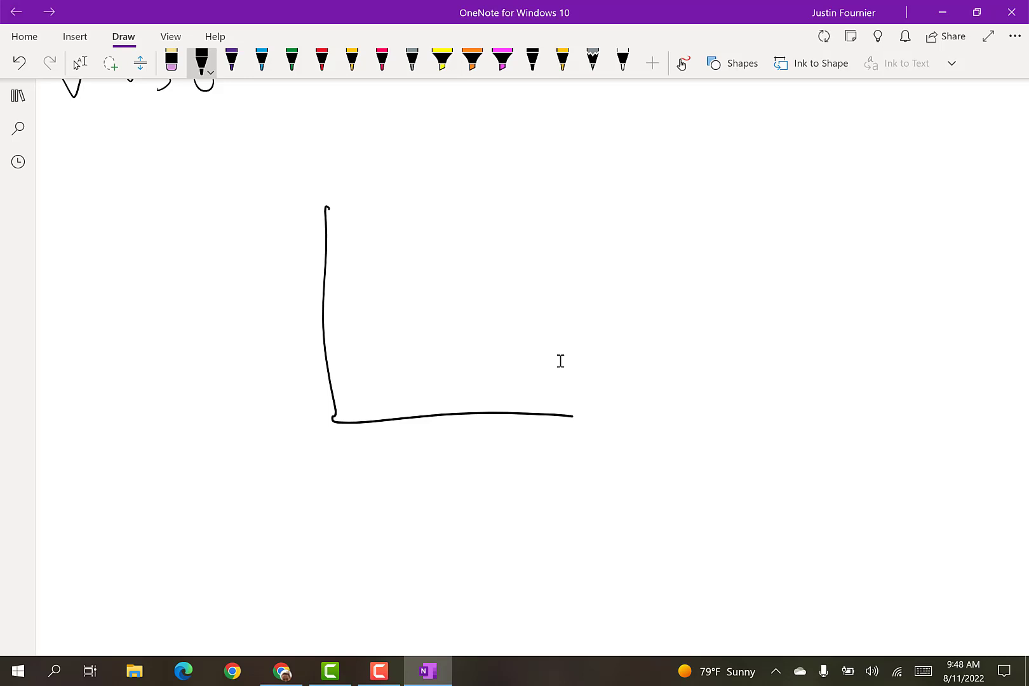
Handwrite "ind. var." below the horizontal axis and "dep. var." beside the vertical axis.
drag(421, 487, 478, 489)
click(394, 444)
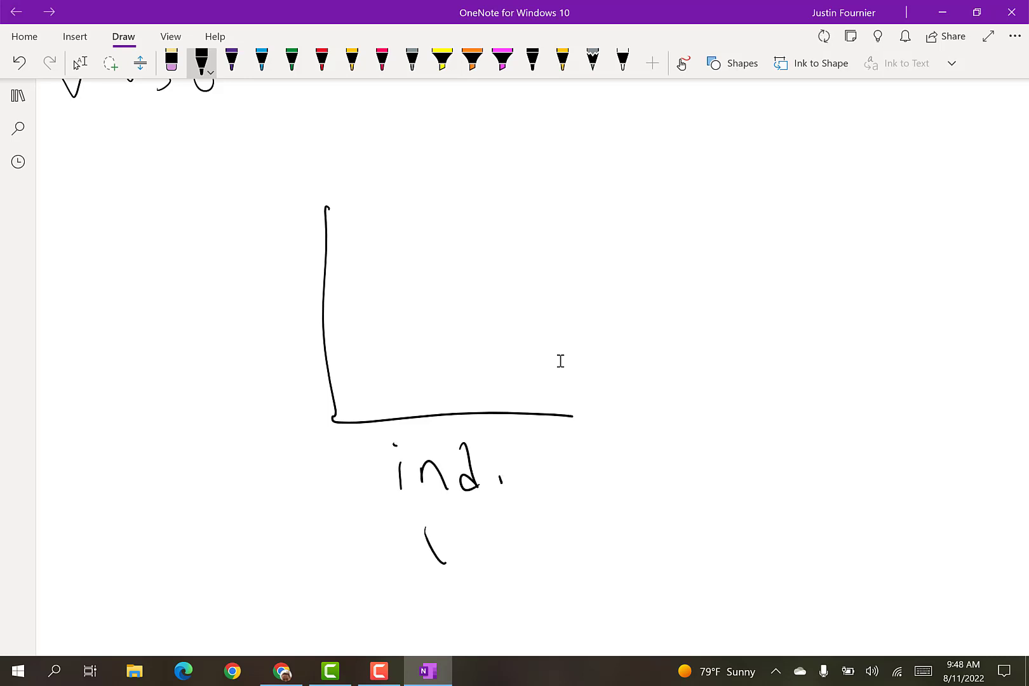
drag(446, 564, 457, 528)
drag(488, 536, 497, 546)
mouse_move(212, 326)
mouse_down()
mouse_move(249, 346)
mouse_move(264, 305)
mouse_move(242, 343)
mouse_move(296, 349)
mouse_up()
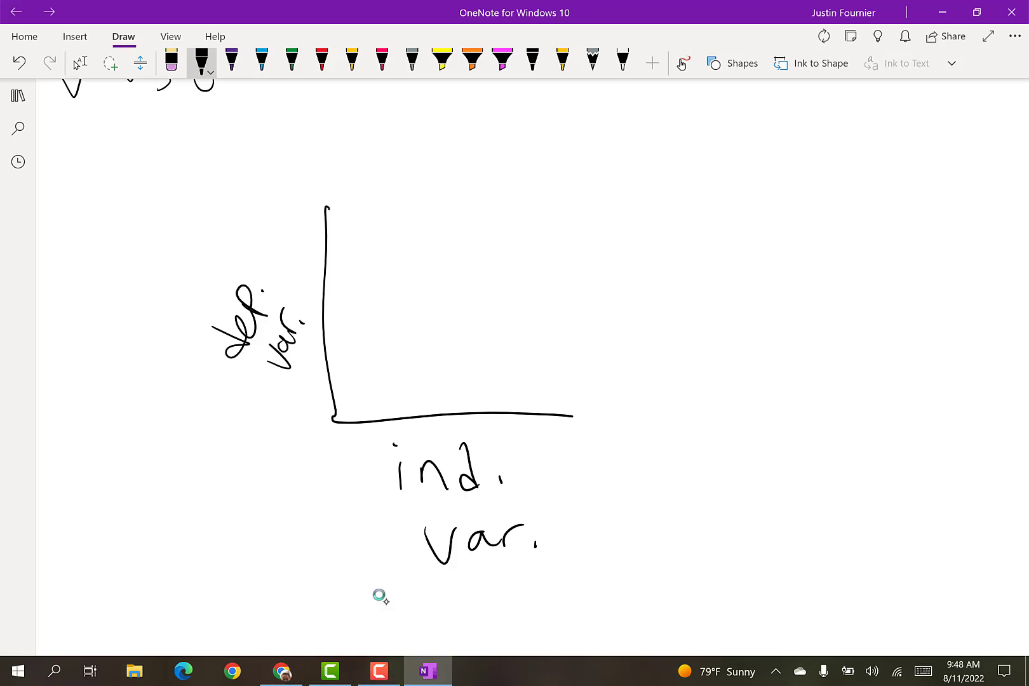
Handwrite "time (s)" beneath the "ind. var." label.
mouse_move(408, 585)
mouse_down()
mouse_move(438, 627)
mouse_move(434, 598)
mouse_up()
mouse_move(455, 609)
mouse_down()
mouse_move(462, 629)
mouse_move(543, 613)
mouse_move(572, 621)
mouse_up()
click(446, 592)
drag(582, 573, 567, 628)
drag(613, 585, 616, 630)
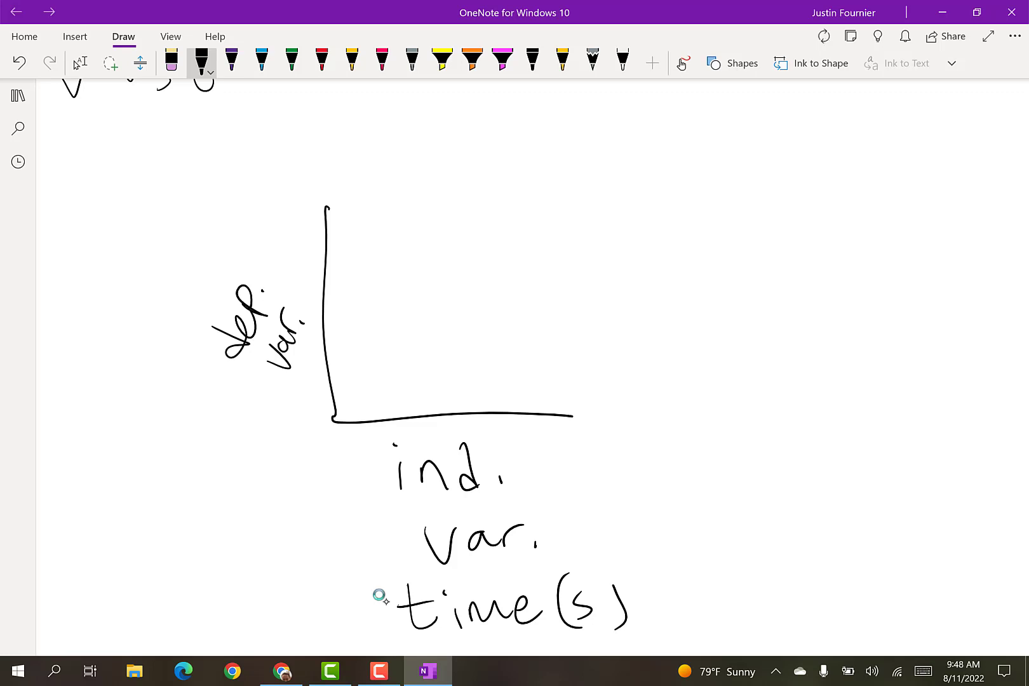
Handwrite "position (m)" along the "dep. var." label and draw a wavy title line above the graph.
drag(164, 358, 166, 343)
mouse_move(171, 338)
mouse_down()
mouse_move(180, 329)
mouse_move(165, 320)
mouse_move(198, 271)
mouse_up()
mouse_move(183, 280)
mouse_down()
mouse_move(191, 289)
mouse_move(200, 275)
mouse_up()
mouse_move(193, 270)
mouse_down()
mouse_move(210, 241)
mouse_move(202, 230)
mouse_up()
mouse_move(218, 226)
mouse_down()
mouse_move(236, 199)
mouse_move(262, 200)
mouse_up()
drag(338, 149, 683, 155)
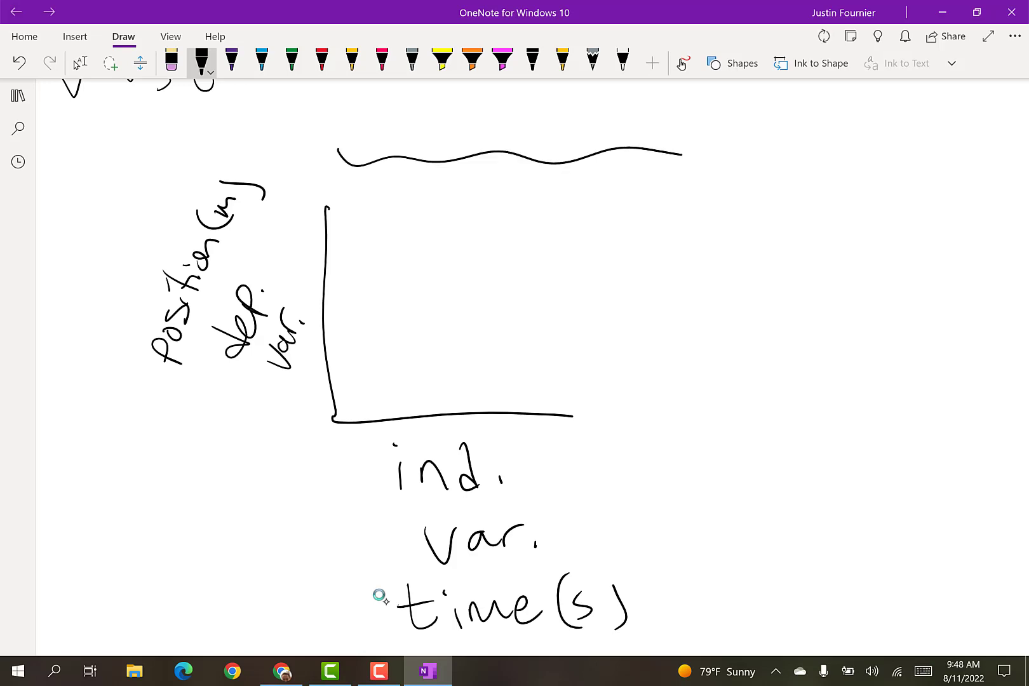
Switch back to the Google Sheets spreadsheet and insert a scatter chart of position (m) against time (s) from columns A and B.
key(alt+Tab)
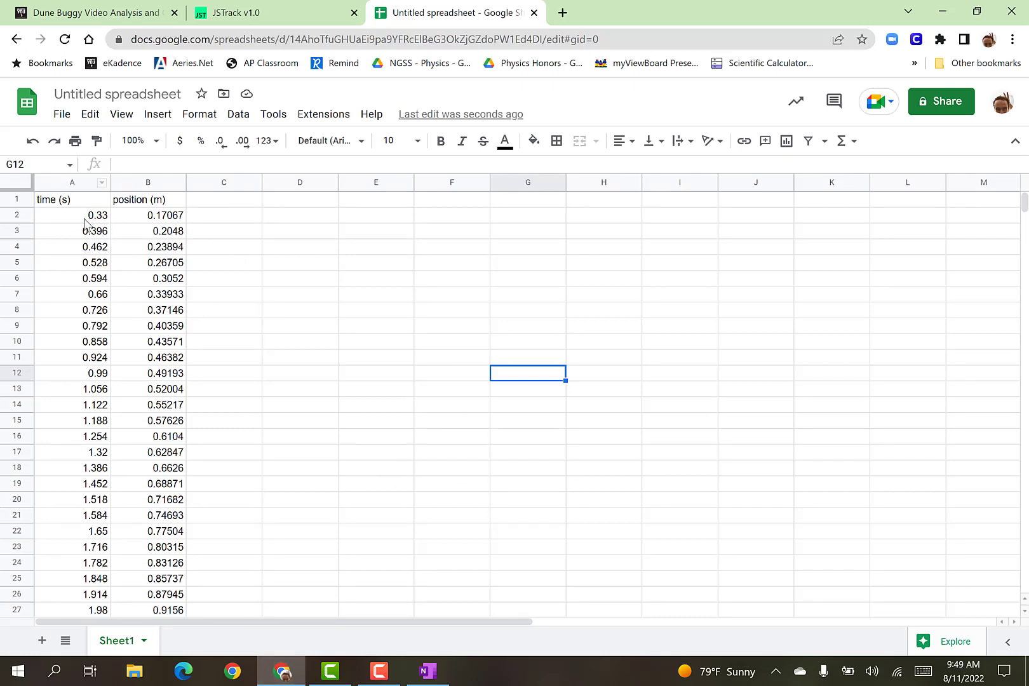
click(71, 183)
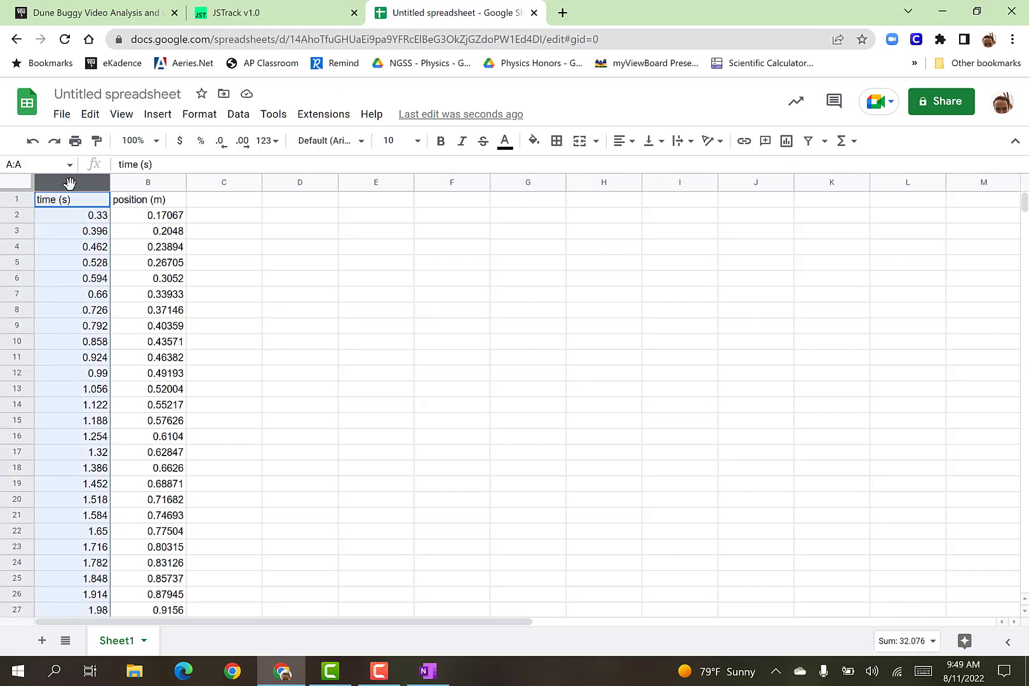
click(149, 183)
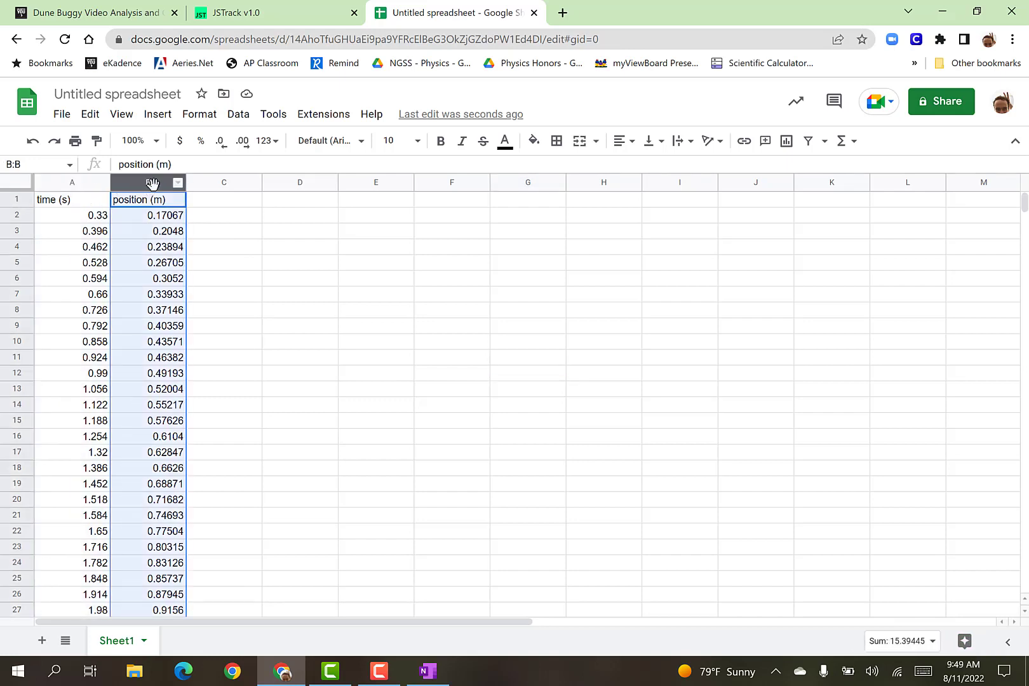
click(197, 232)
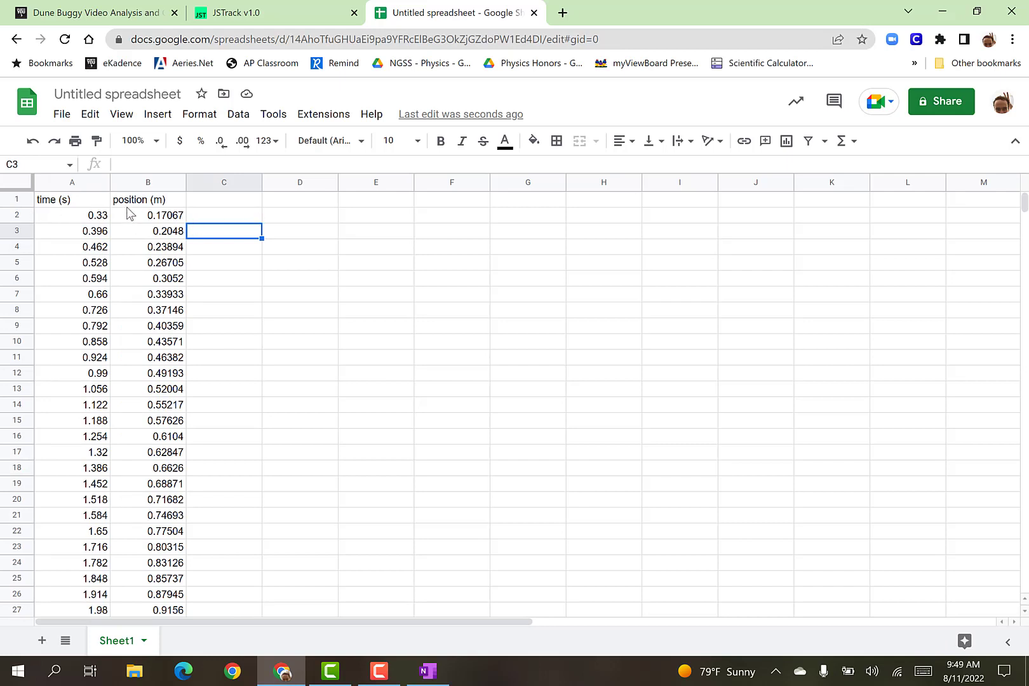
click(82, 202)
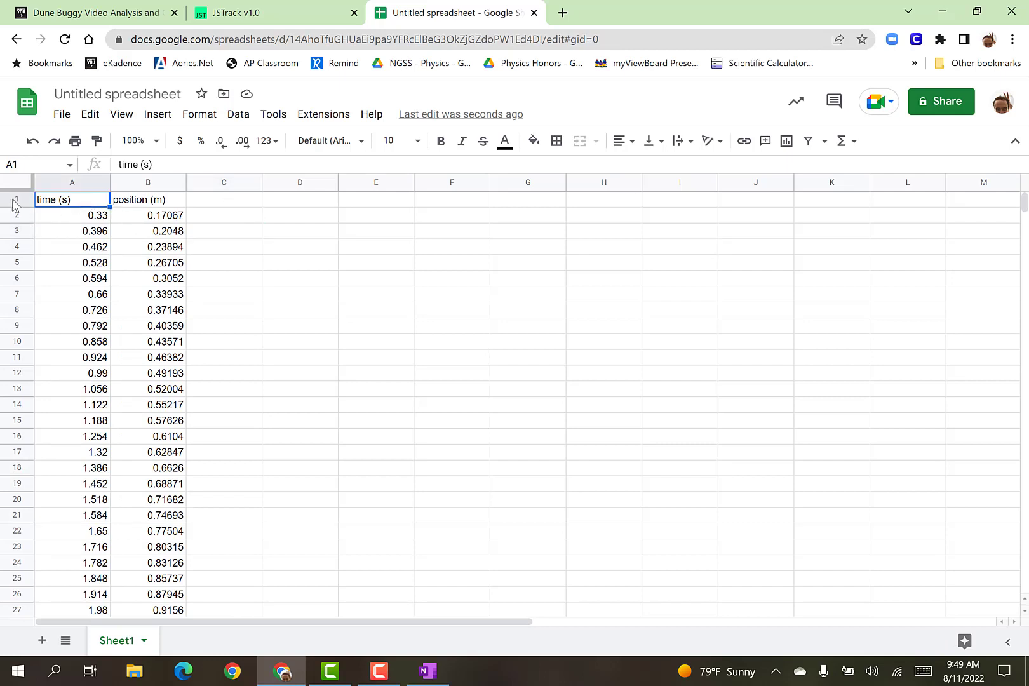
click(208, 263)
drag(63, 184, 153, 183)
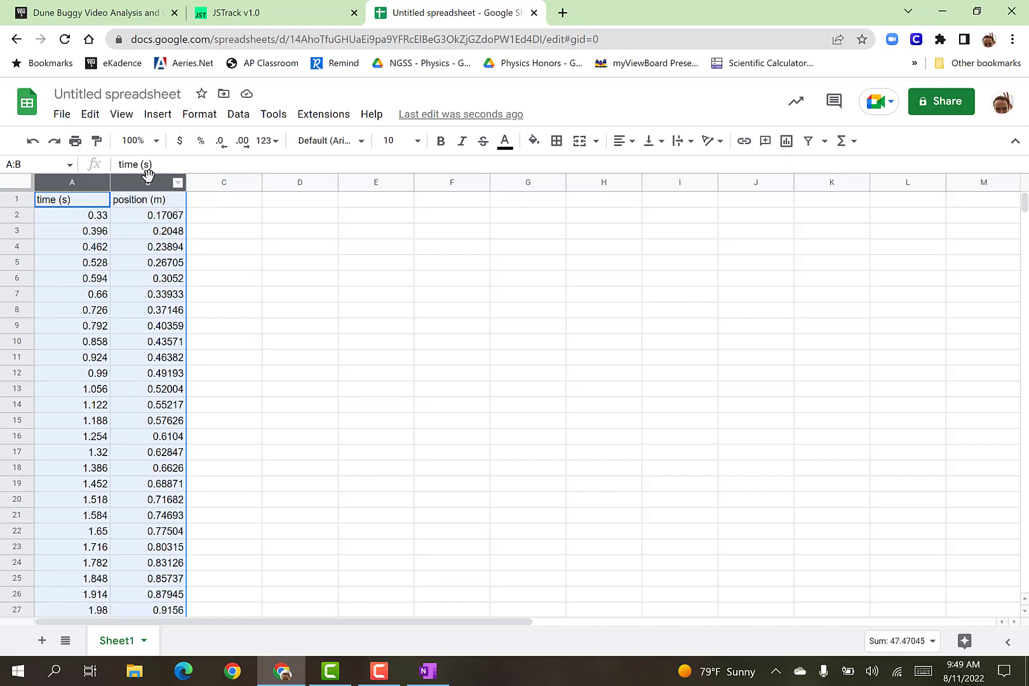
click(786, 141)
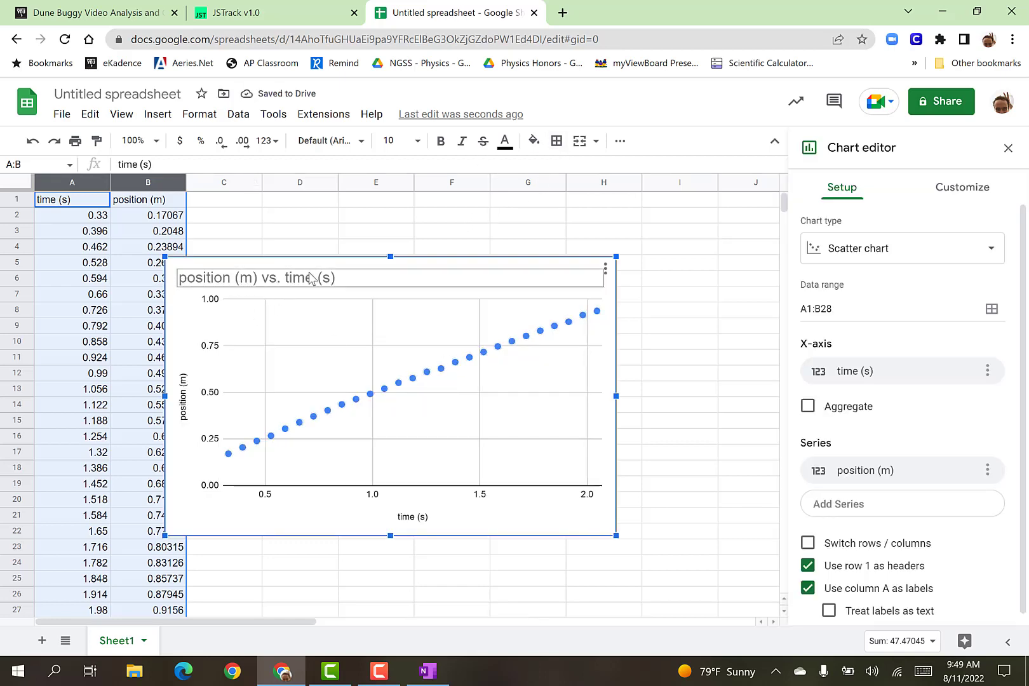
Open the chart title for editing and return to the chart's setup options.
click(335, 284)
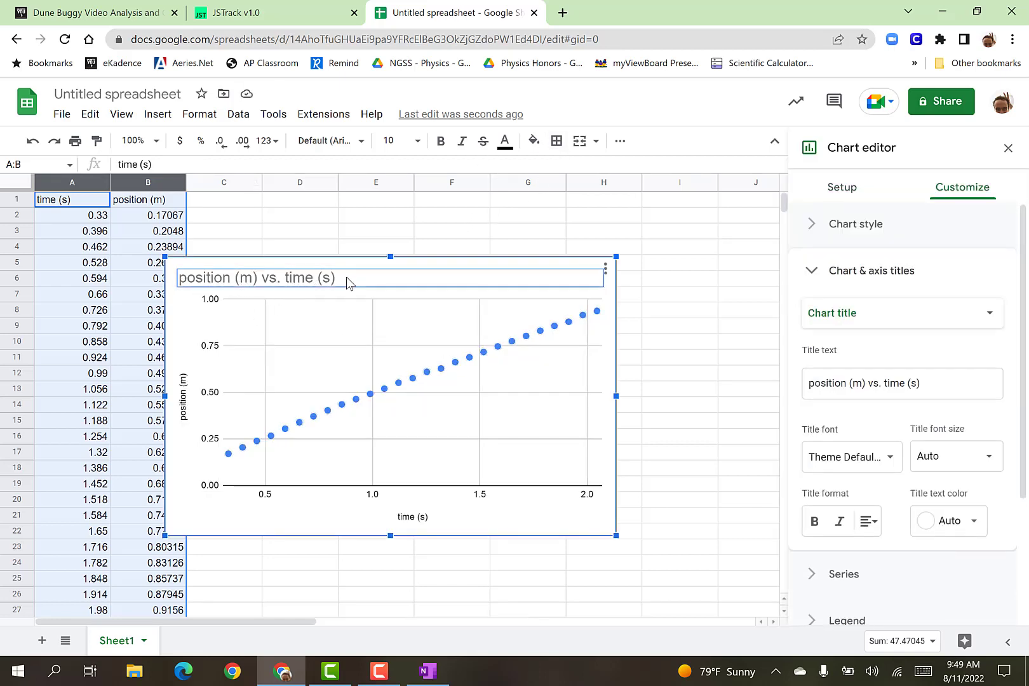
click(347, 278)
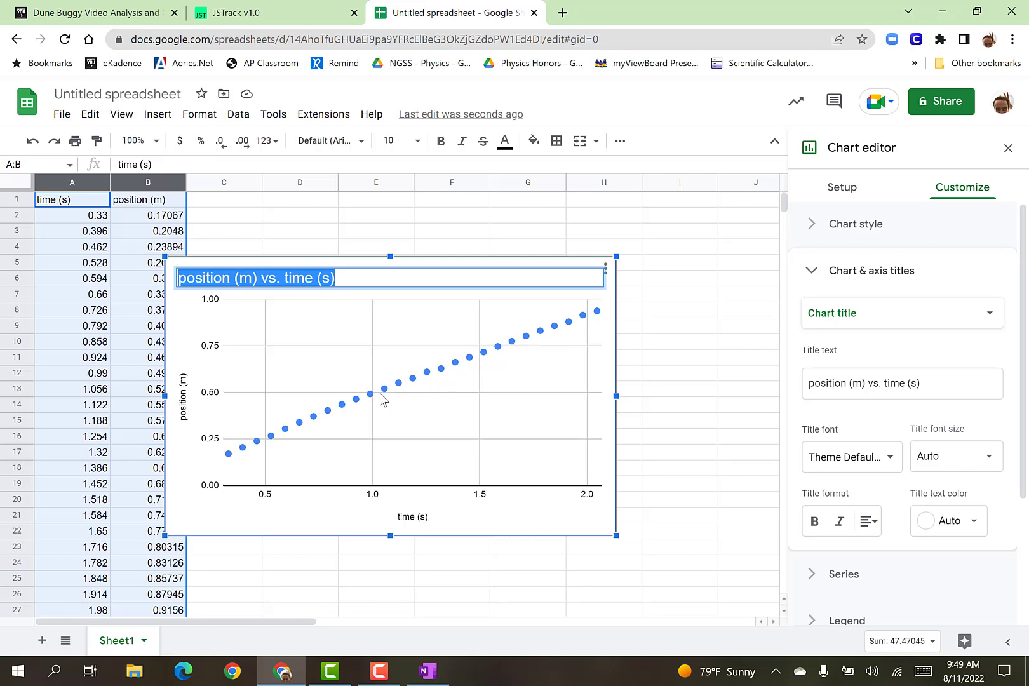
click(842, 198)
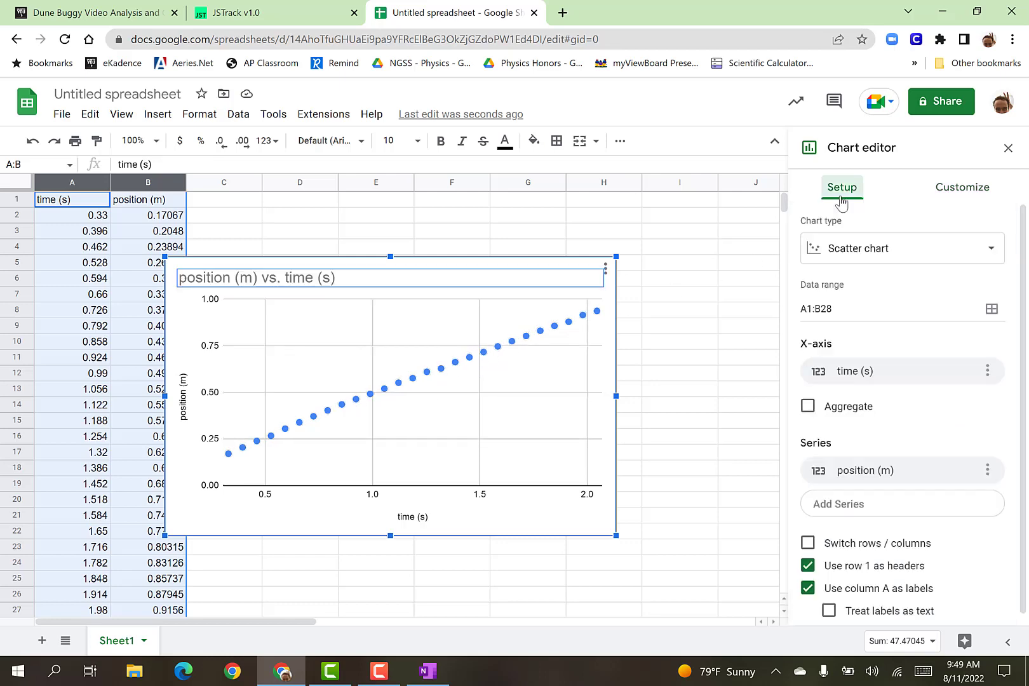
Look through the available chart types, including the suggested, pie and scatter variants.
click(948, 258)
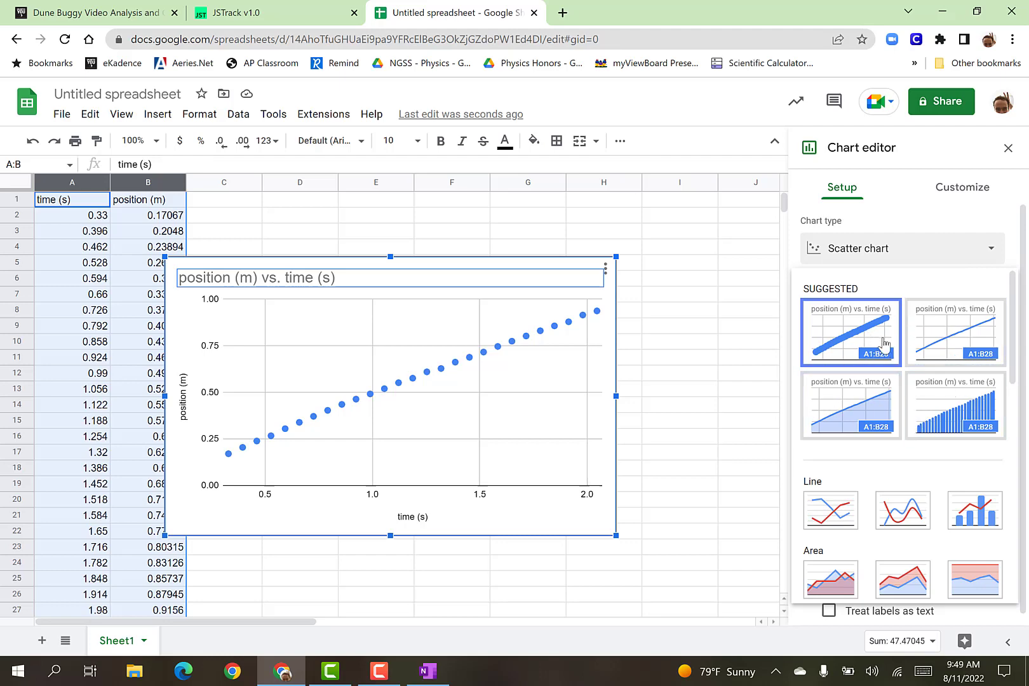
scroll(884, 344, down, 4)
scroll(884, 343, down, 4)
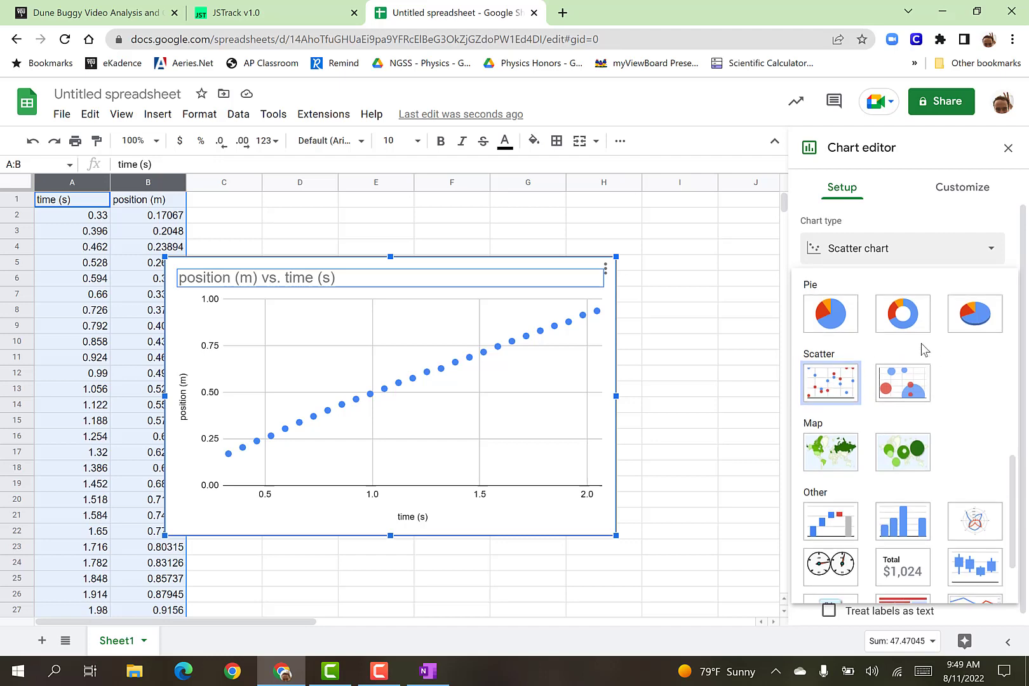
scroll(915, 347, up, 8)
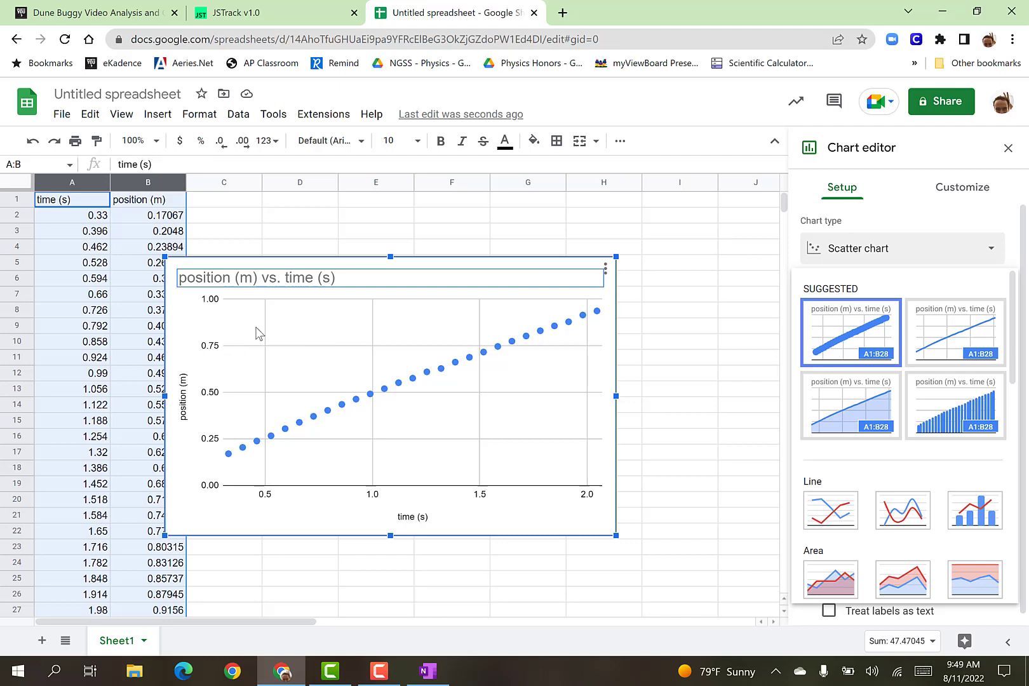
Check the vertical and horizontal axis titles, and extend the chart title to "position (m) vs. time (s) of a Dune Buggy".
click(187, 412)
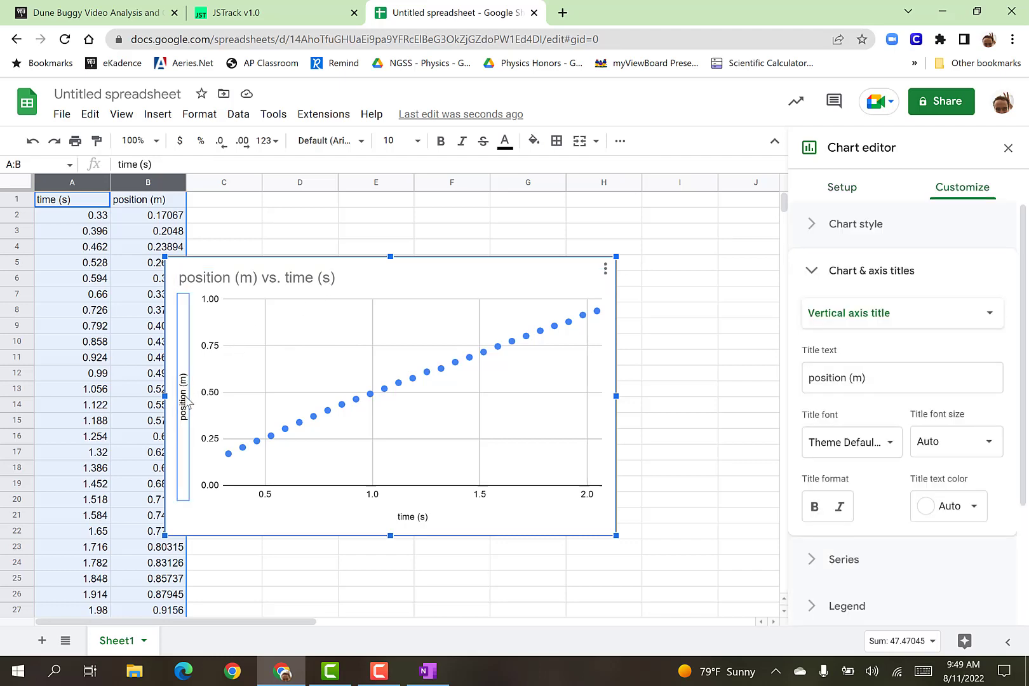
click(433, 519)
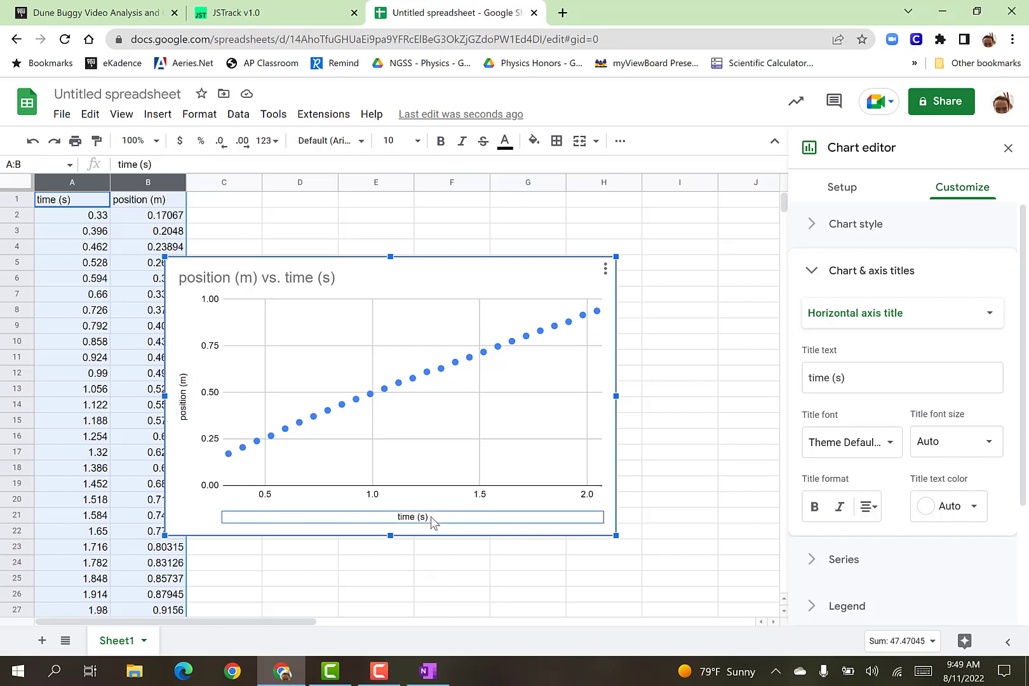
click(318, 283)
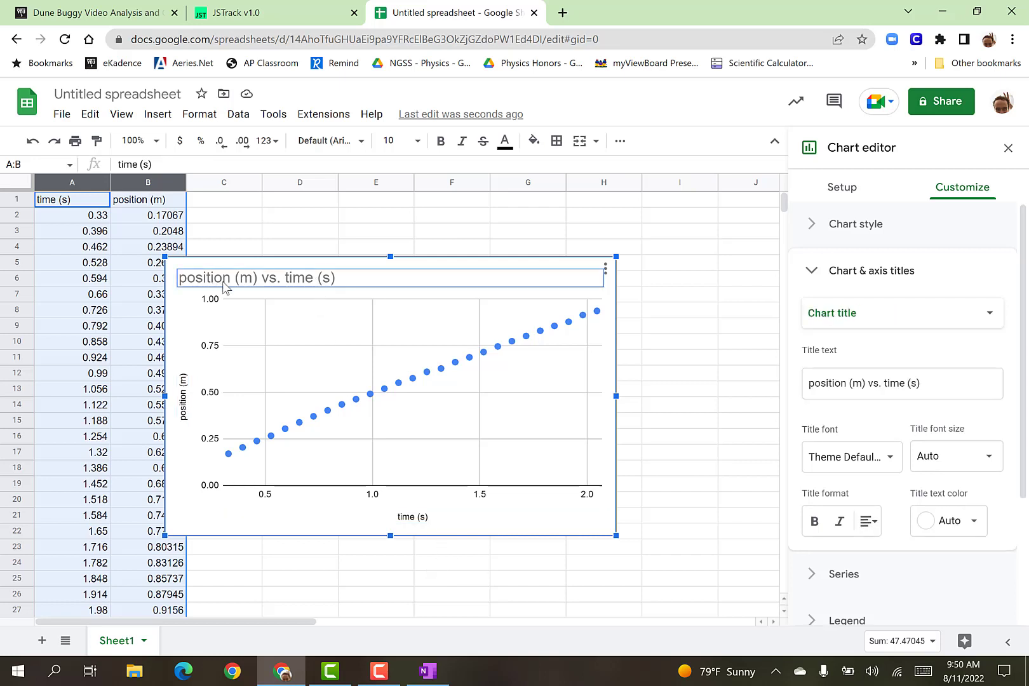
click(357, 282)
click(357, 279)
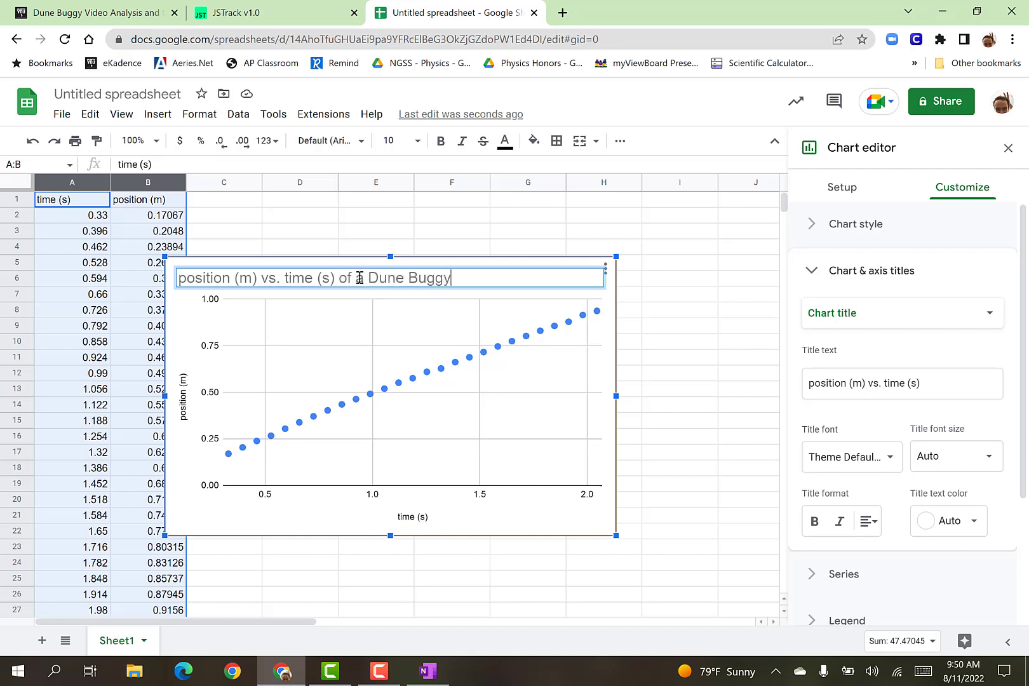
click(552, 363)
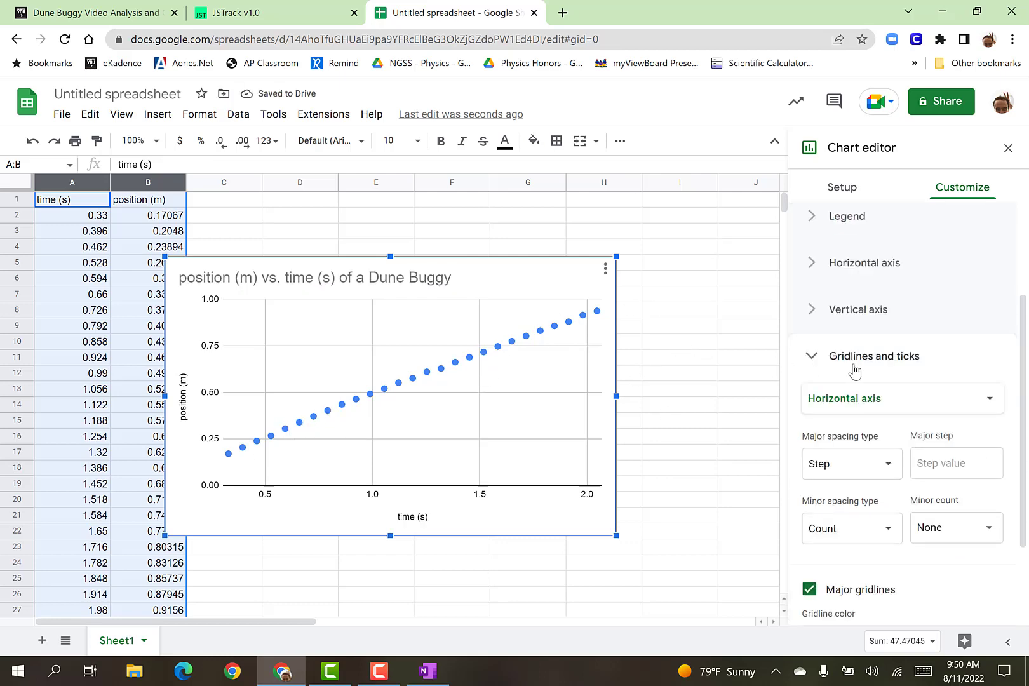
Add a linear trendline to the position (m) series of the scatter chart.
click(812, 356)
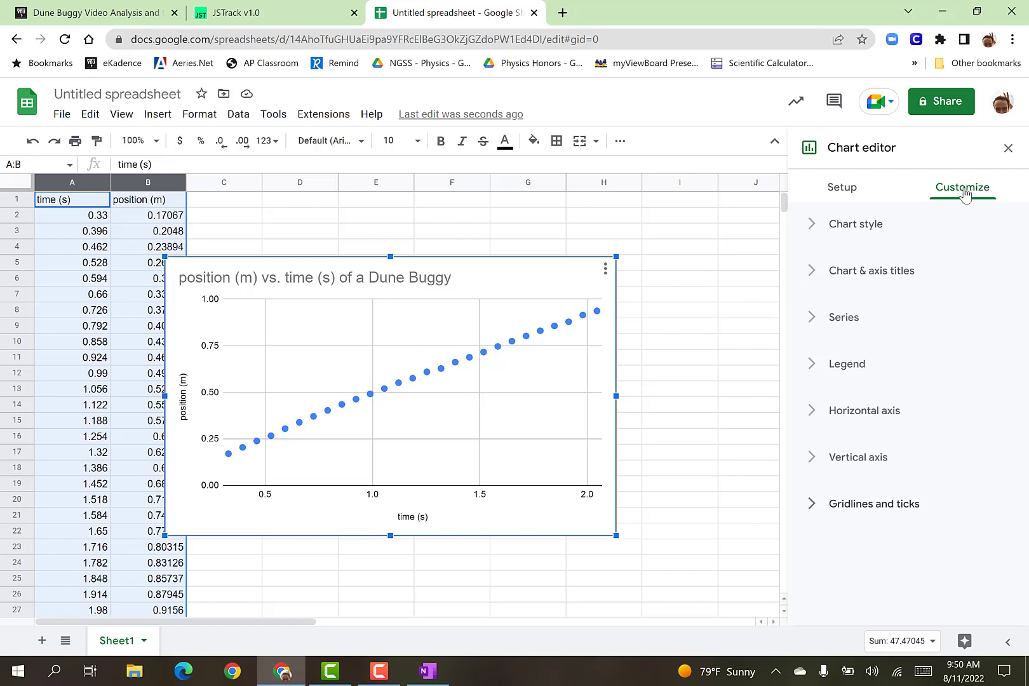
click(813, 319)
scroll(820, 463, down, 4)
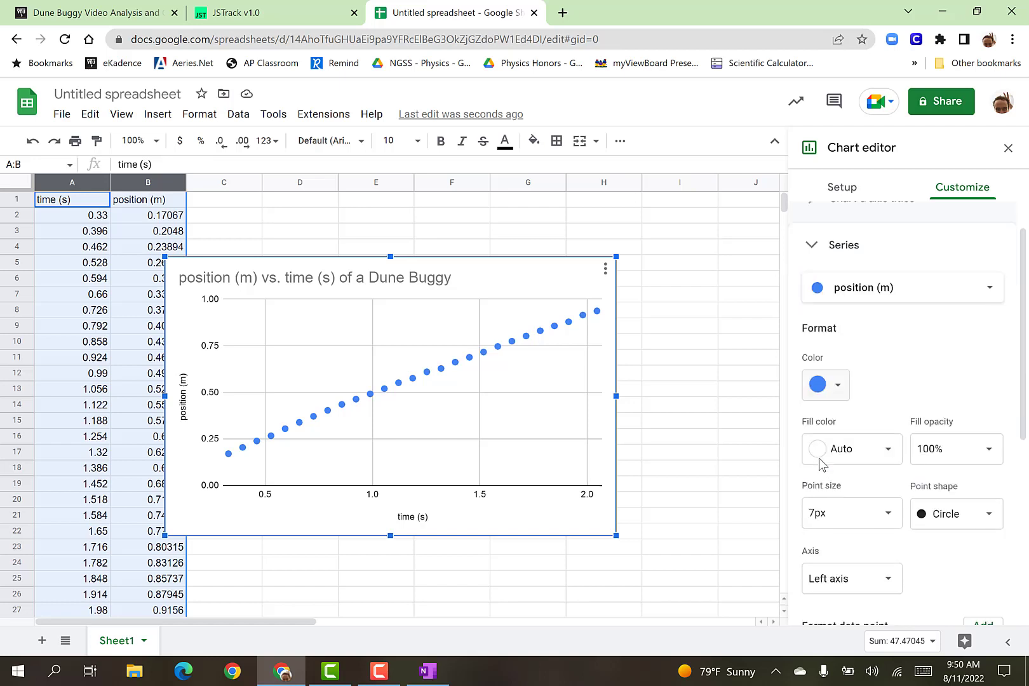
scroll(819, 462, down, 2)
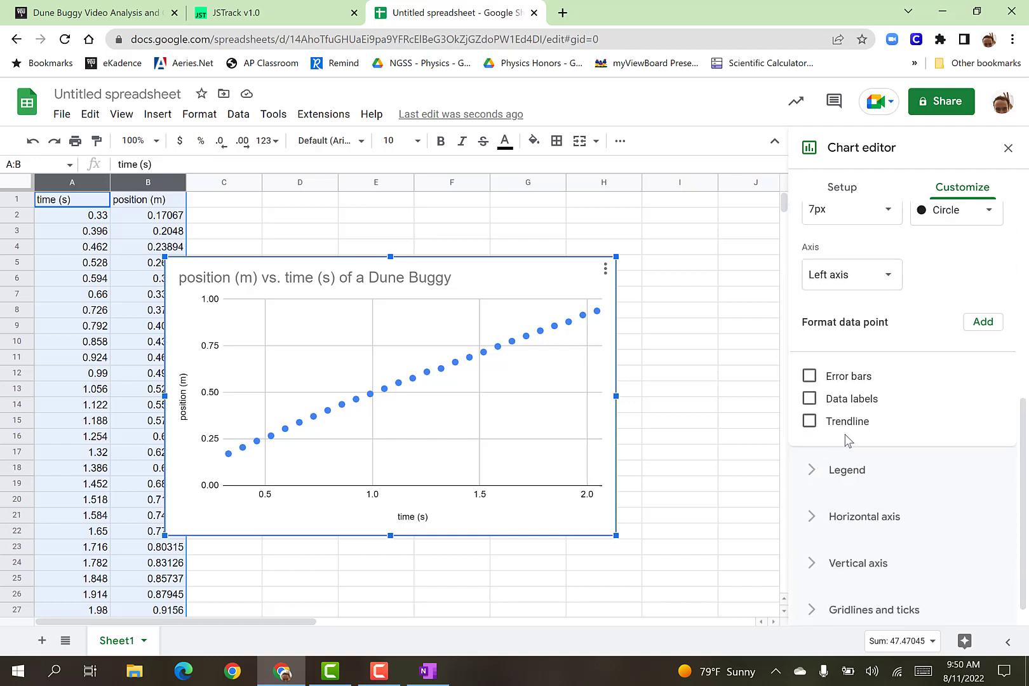
click(811, 424)
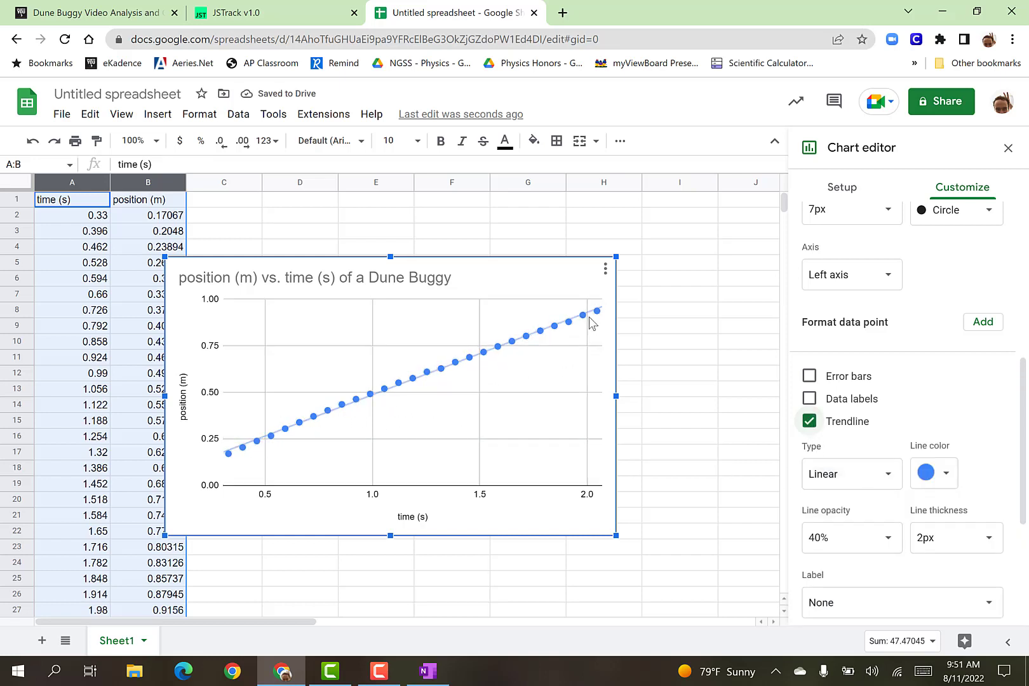
Label the trendline with its equation and show its R² value.
scroll(850, 420, down, 3)
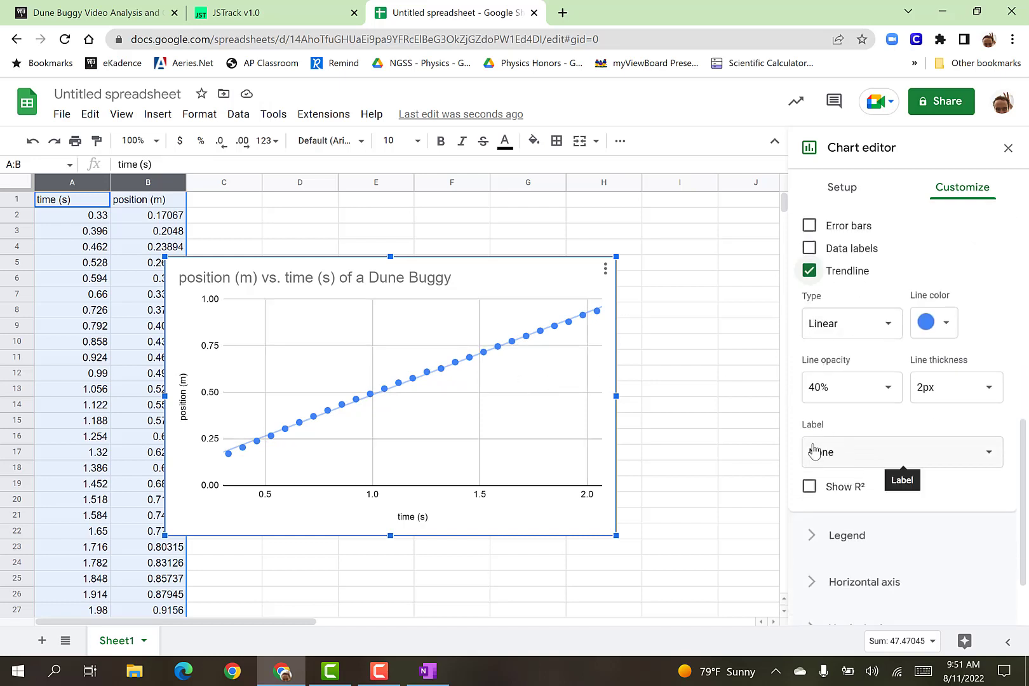
click(847, 465)
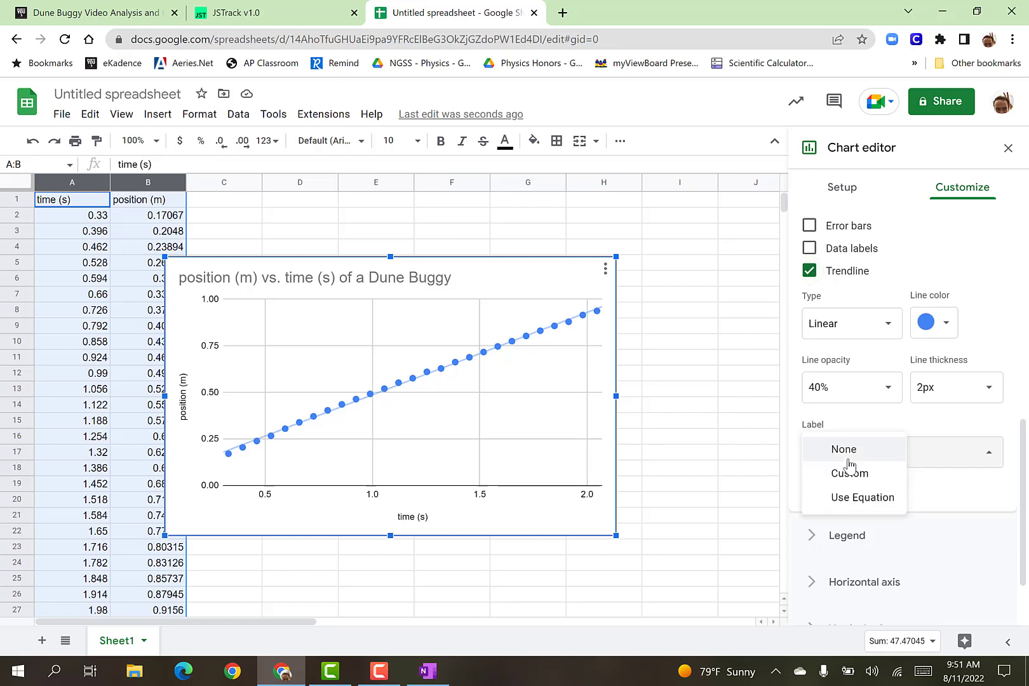
click(855, 499)
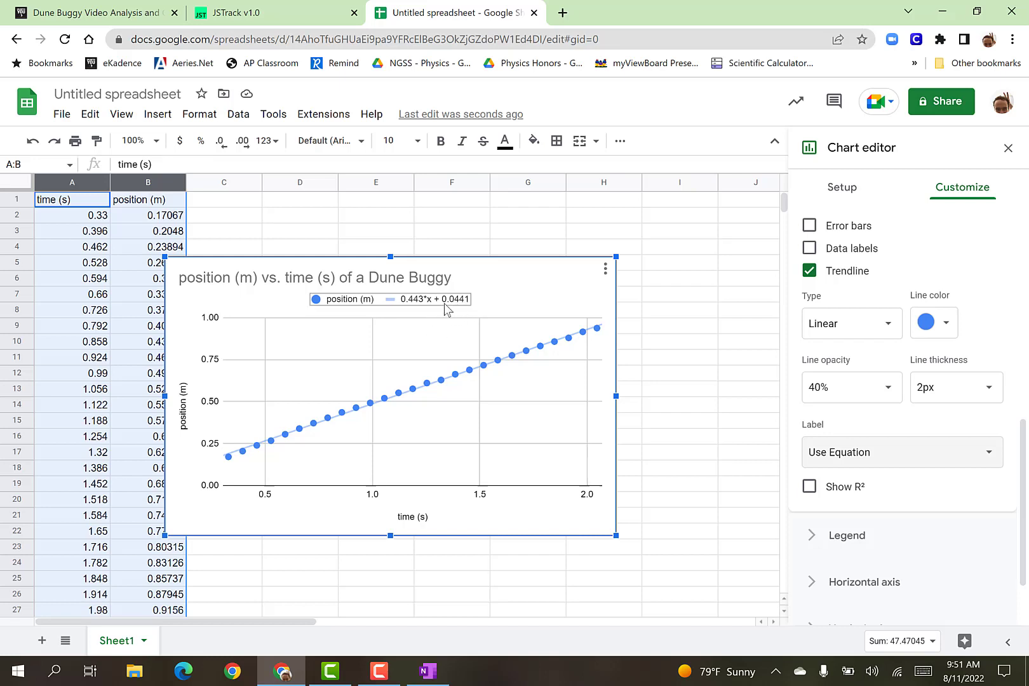
click(807, 487)
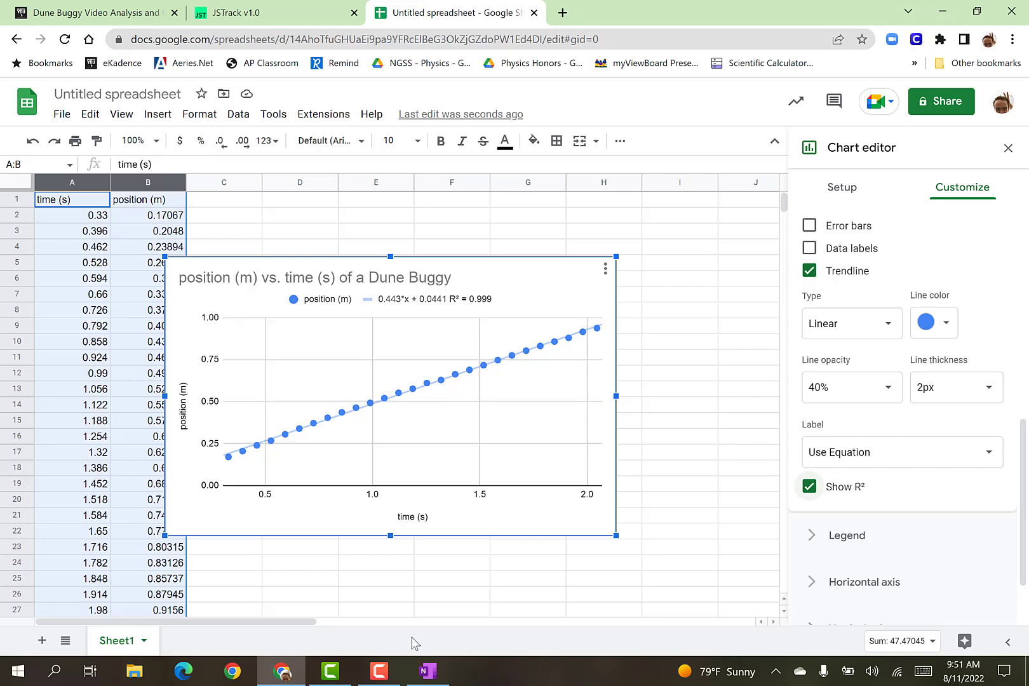
Switch to the OneNote notes and examine the R² range together with the sketched R² = 0 and R² = 1 example graphs.
click(428, 672)
scroll(430, 321, down, 5)
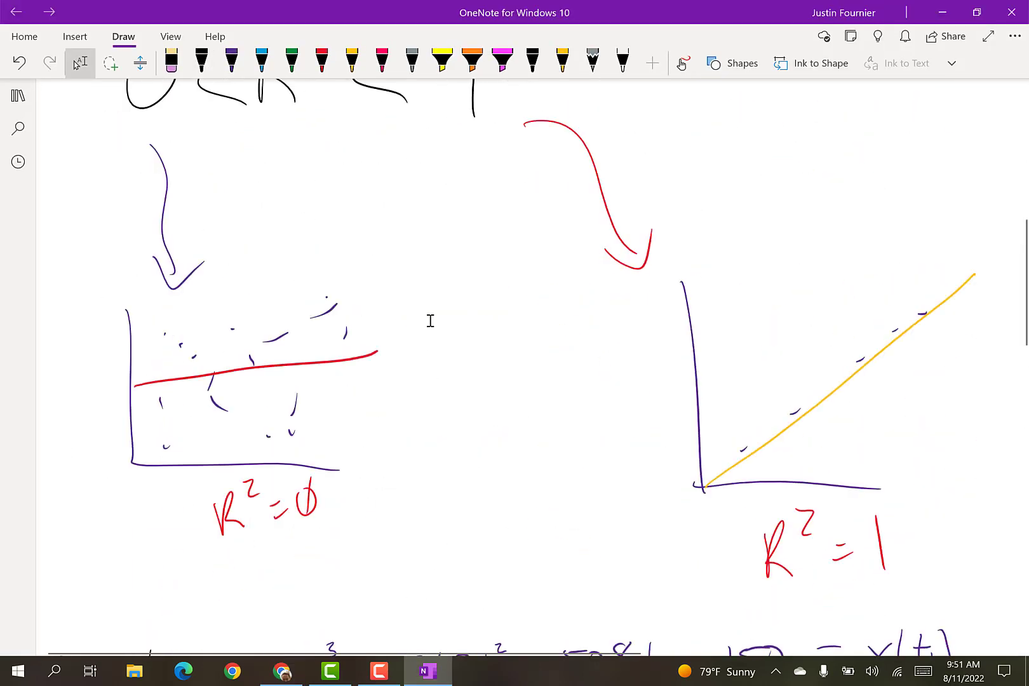
scroll(430, 320, up, 3)
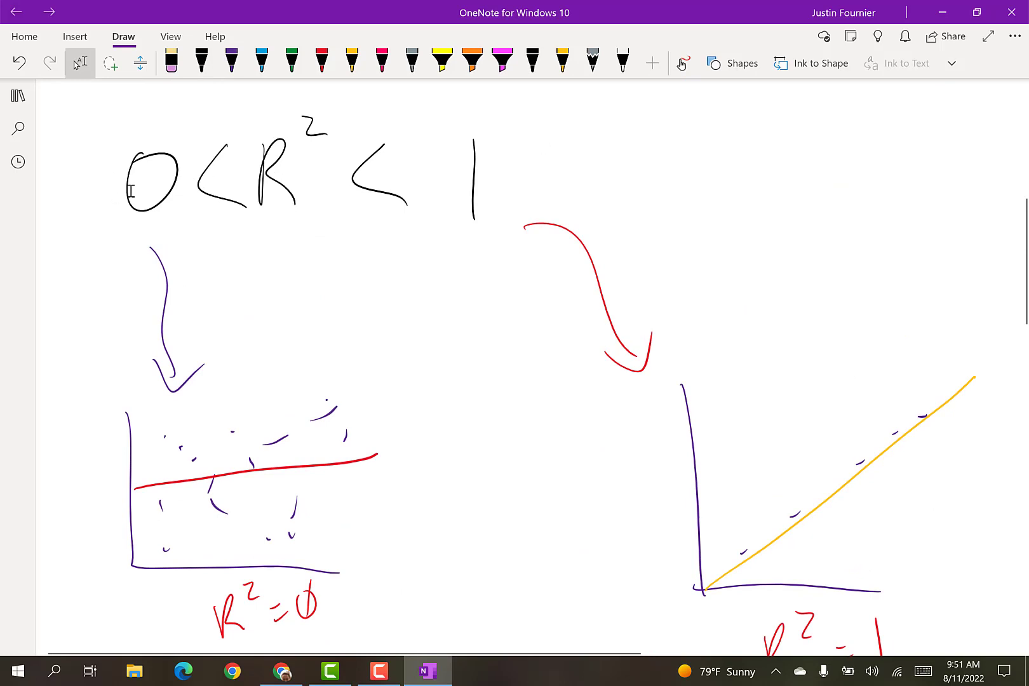
mouse_move(115, 135)
mouse_down()
mouse_move(168, 206)
mouse_move(207, 222)
mouse_up()
drag(448, 127, 508, 243)
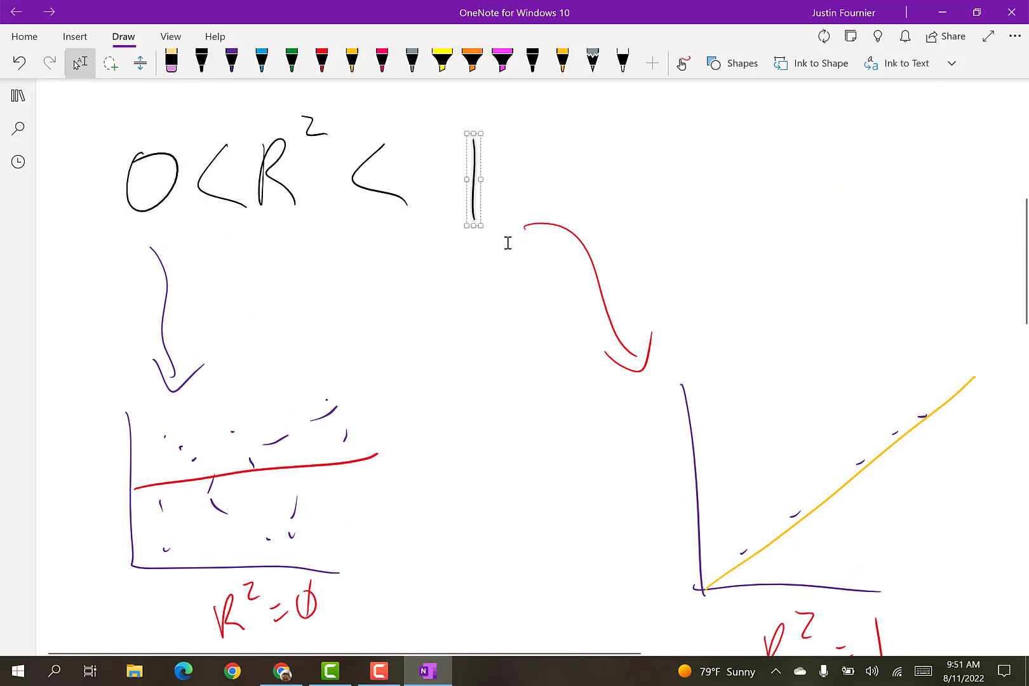
click(368, 352)
mouse_move(94, 349)
mouse_down()
mouse_move(213, 506)
mouse_move(356, 546)
mouse_move(398, 619)
mouse_move(396, 637)
mouse_up()
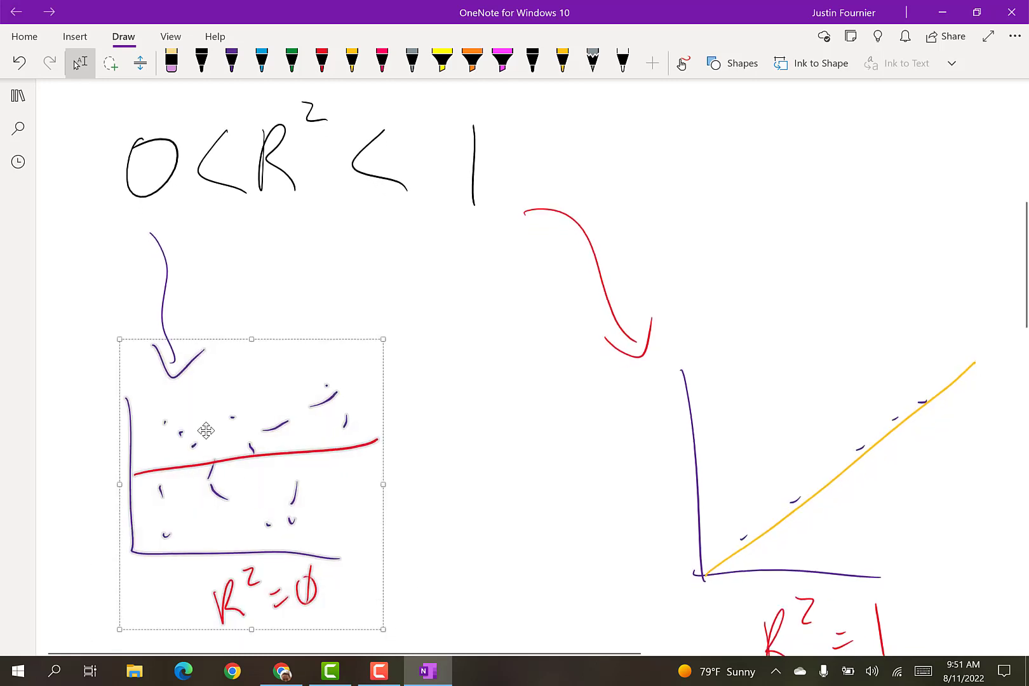
click(503, 458)
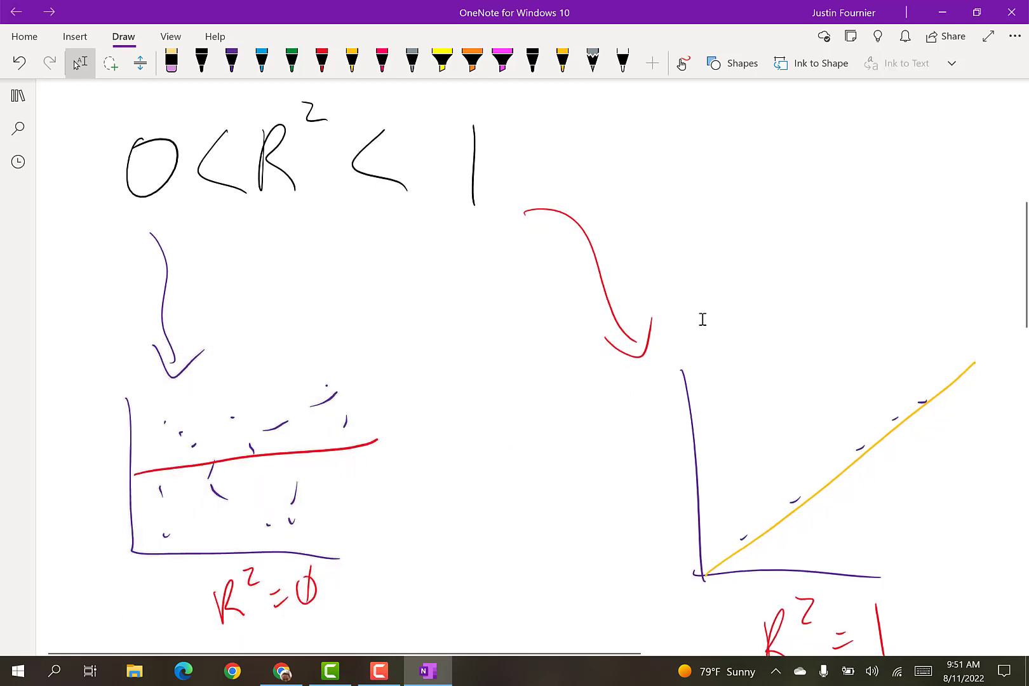
drag(772, 554, 931, 640)
scroll(962, 491, down, 3)
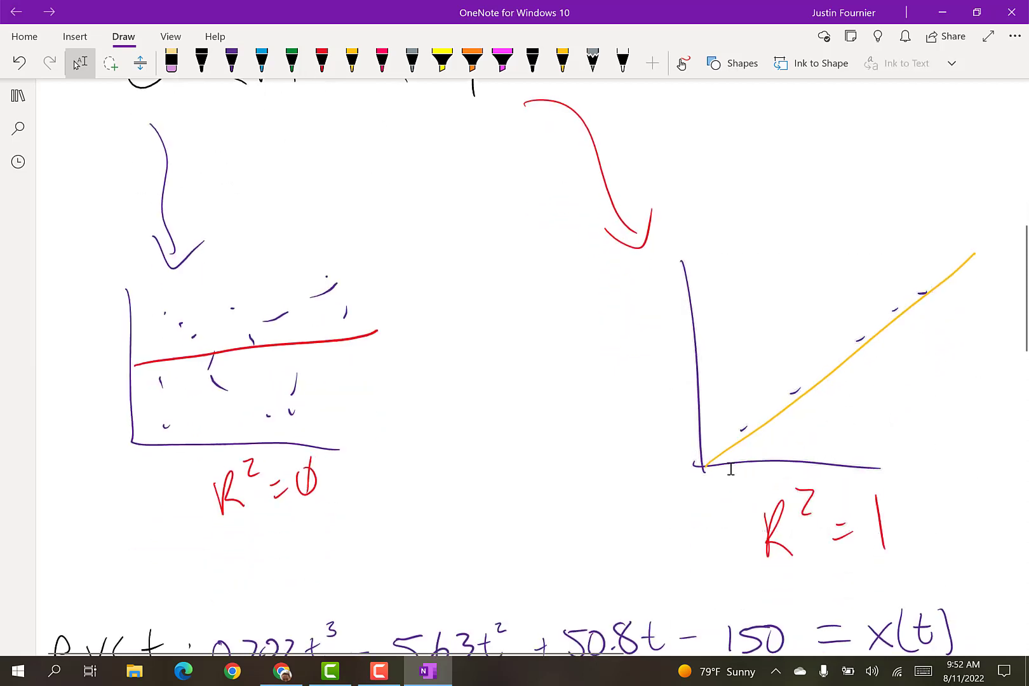
scroll(731, 468, up, 2)
Switch back to the Google Sheets spreadsheet, move the chart clear of the data columns to start around column F, row 15, and close the chart editor.
click(283, 677)
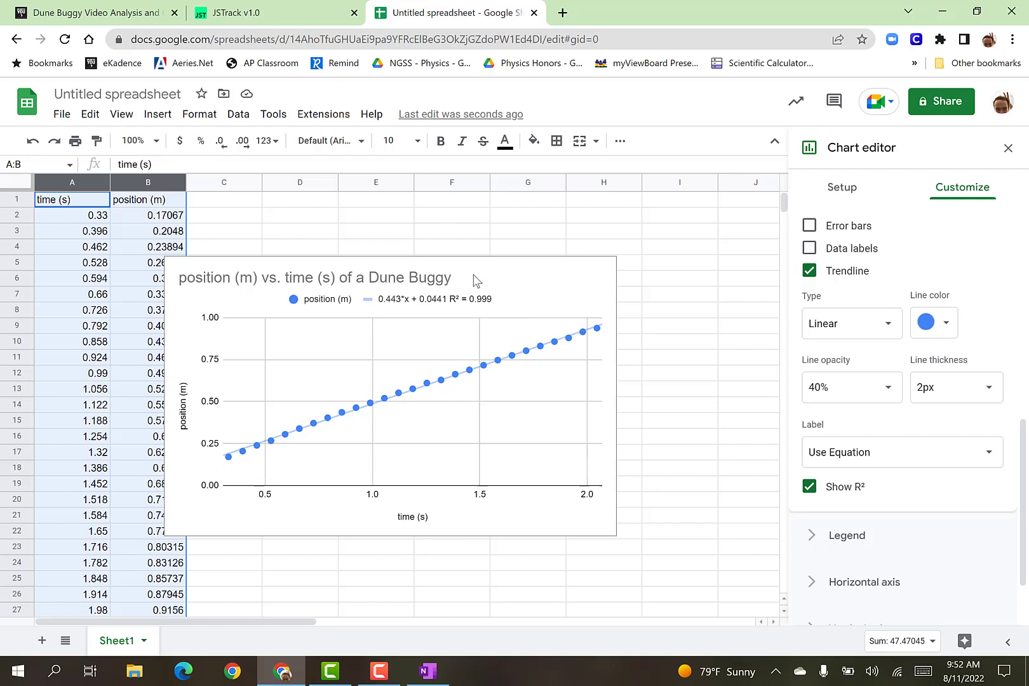
click(547, 287)
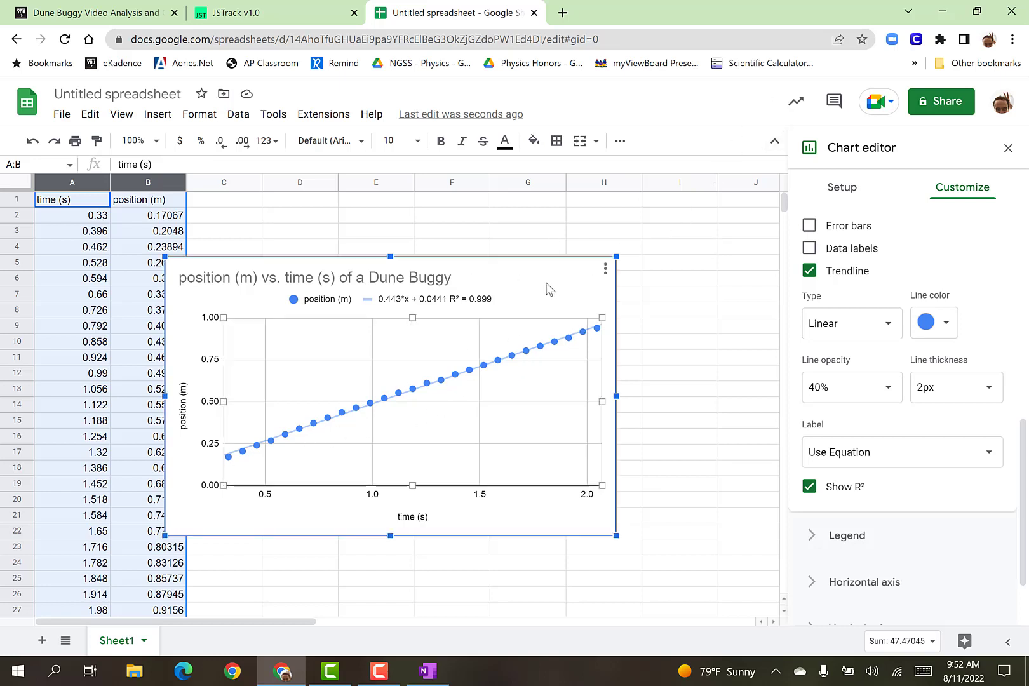
drag(610, 333, 841, 458)
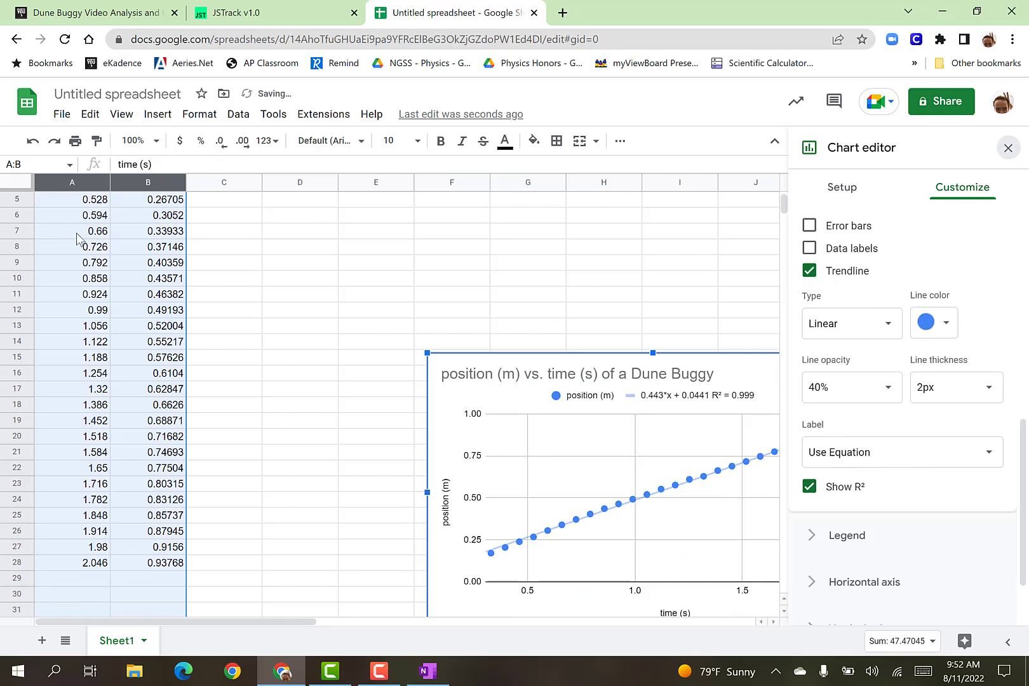
click(1008, 149)
scroll(265, 313, up, 1)
click(260, 310)
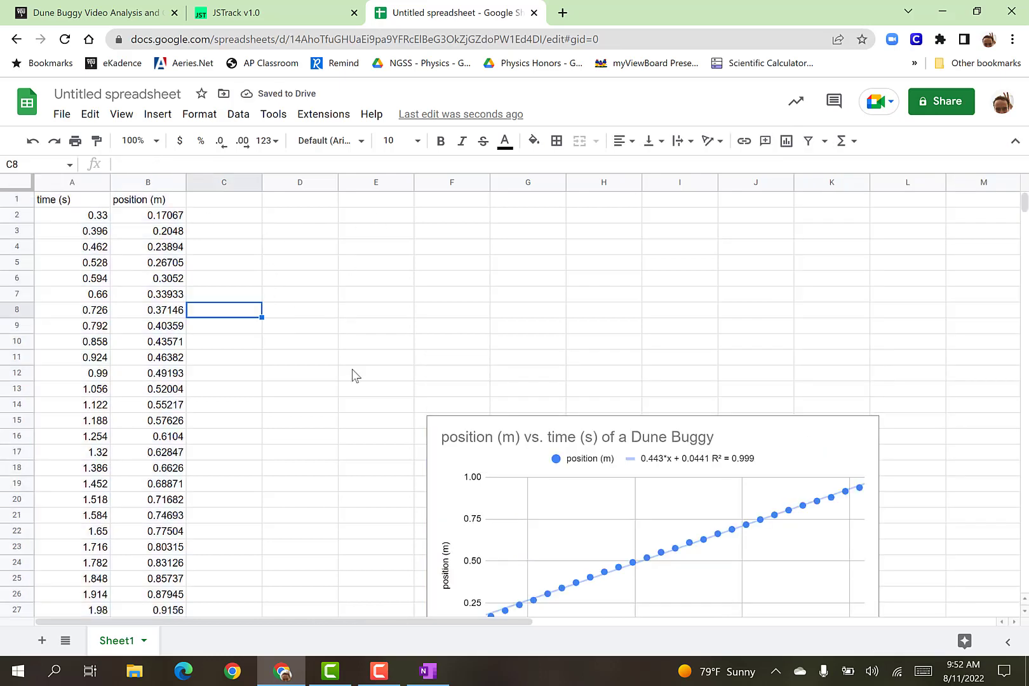
Switch to the OneNote page "Pullback Car!" and examine the handwritten equation t' = 1/√t.
click(428, 672)
scroll(364, 324, up, 6)
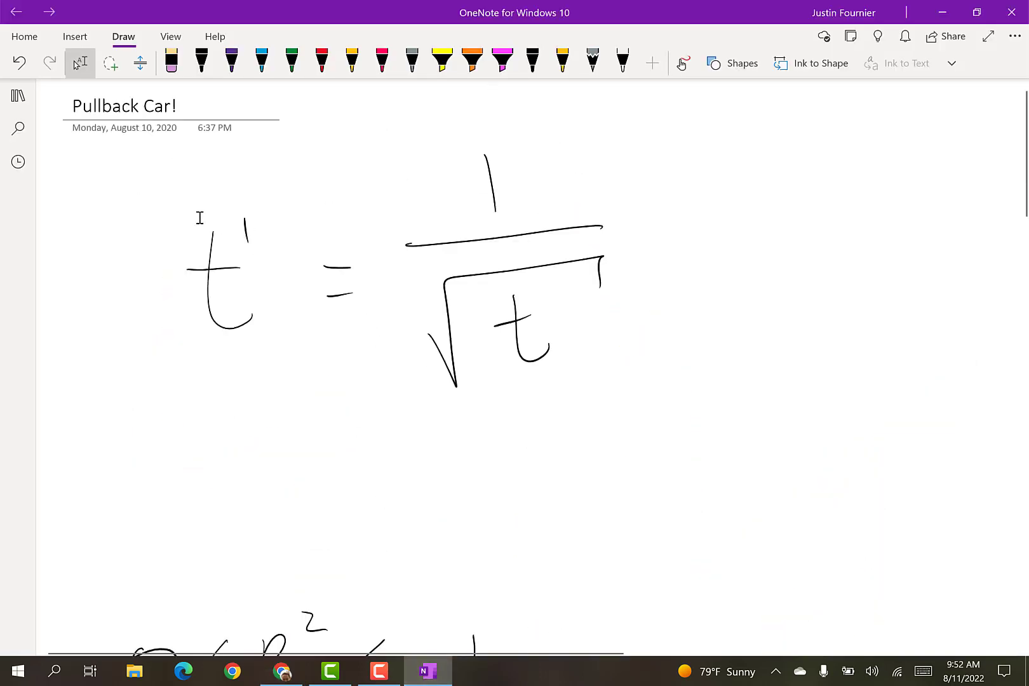
mouse_move(170, 152)
mouse_down()
mouse_move(639, 429)
mouse_move(750, 448)
mouse_up()
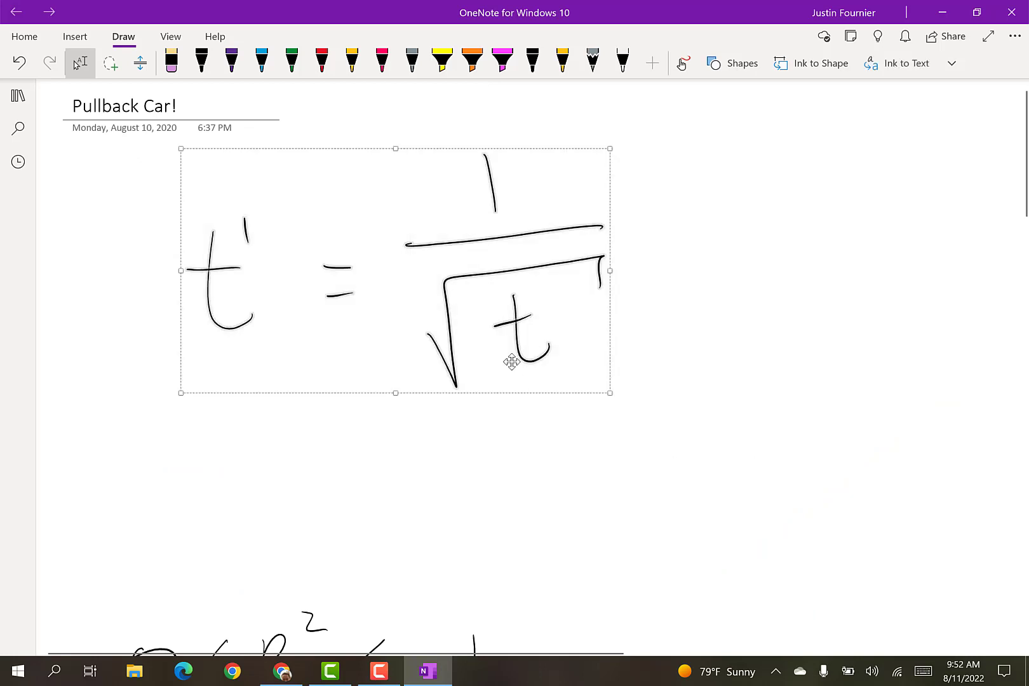
click(705, 309)
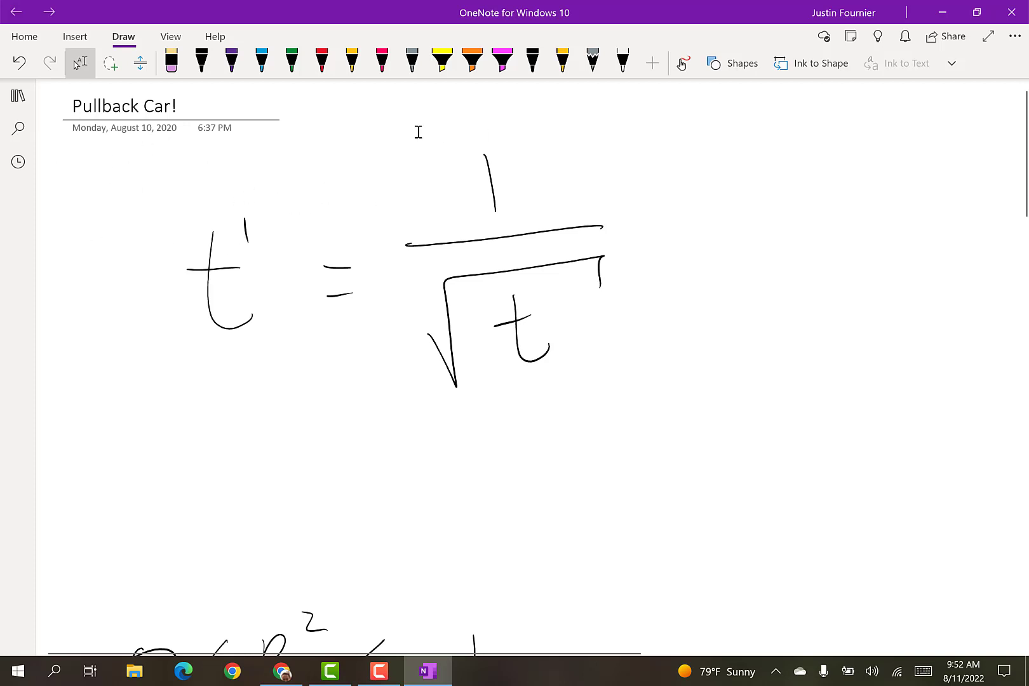
drag(536, 319, 667, 407)
click(519, 197)
Switch back to the Google Sheets spreadsheet and highlight the last time and position pair in A28:B28 for review.
click(282, 672)
scroll(129, 396, down, 4)
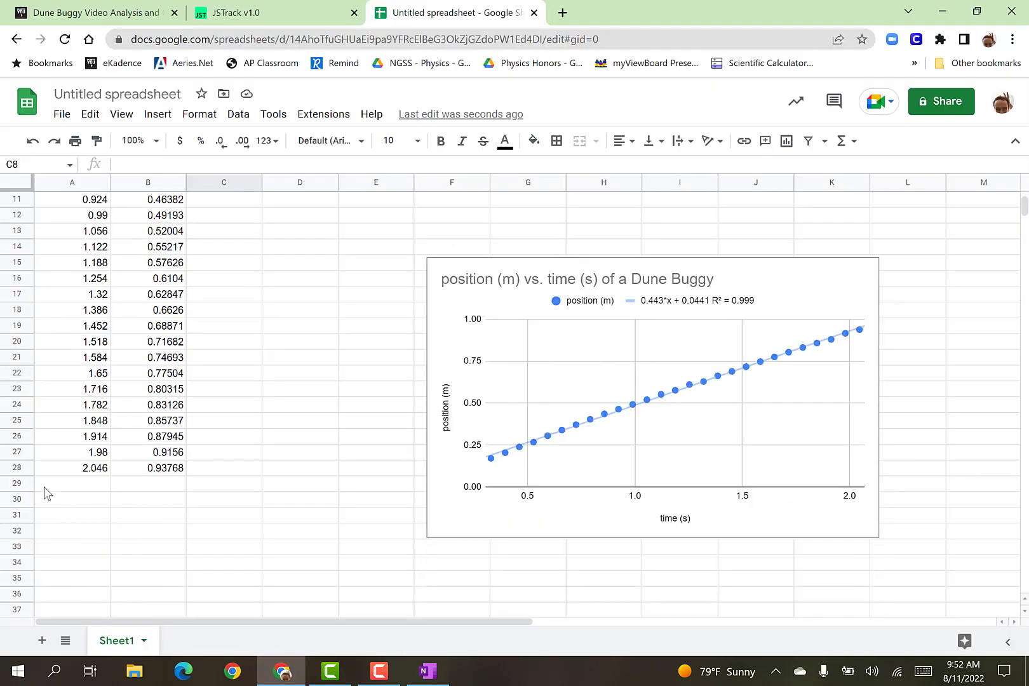
drag(51, 470, 170, 470)
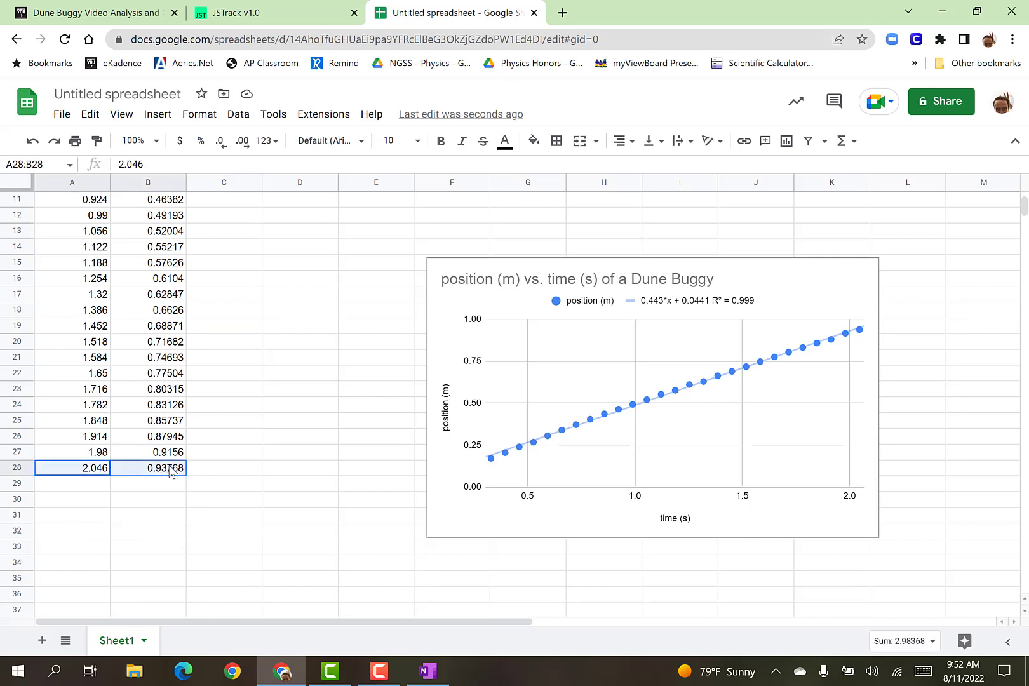
scroll(235, 476, up, 4)
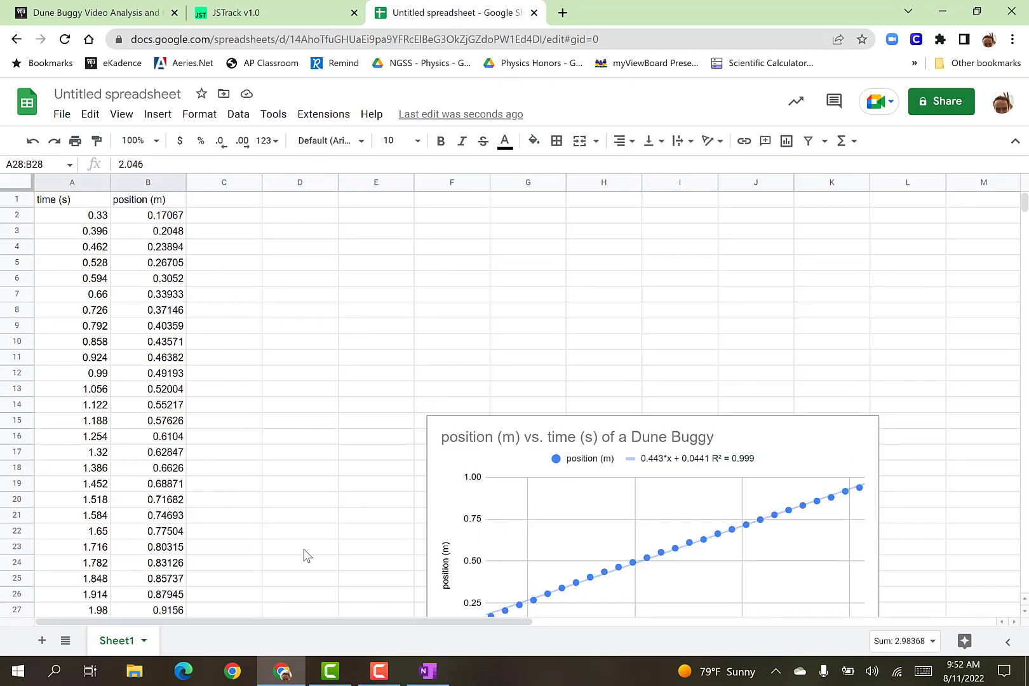
Label a new column t' in cell D1, leaving column C empty beside the position data.
click(216, 224)
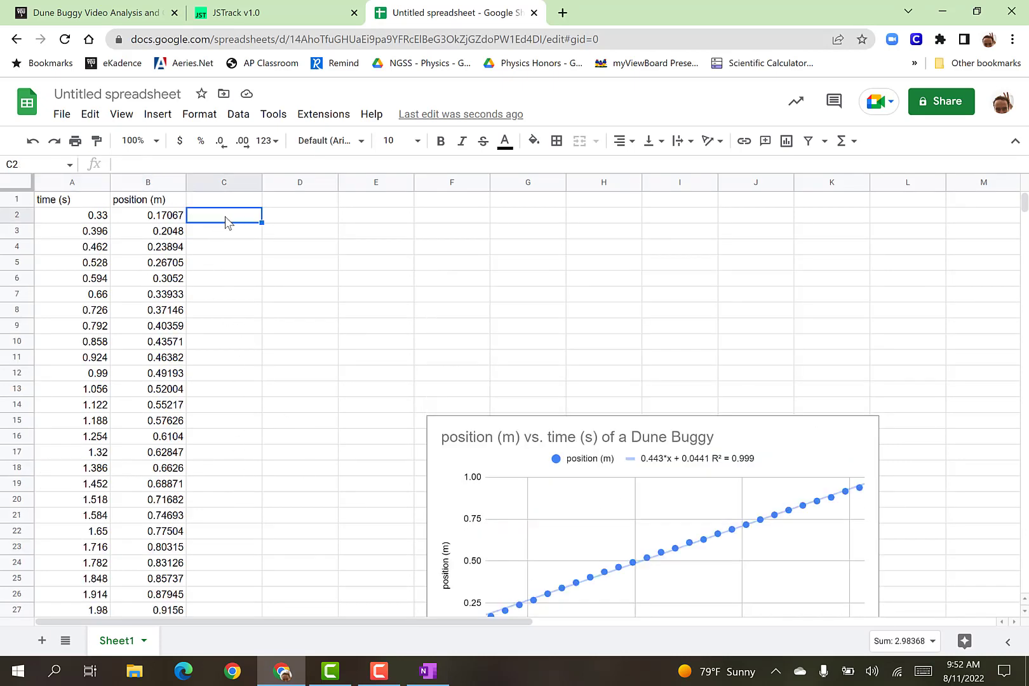
click(311, 226)
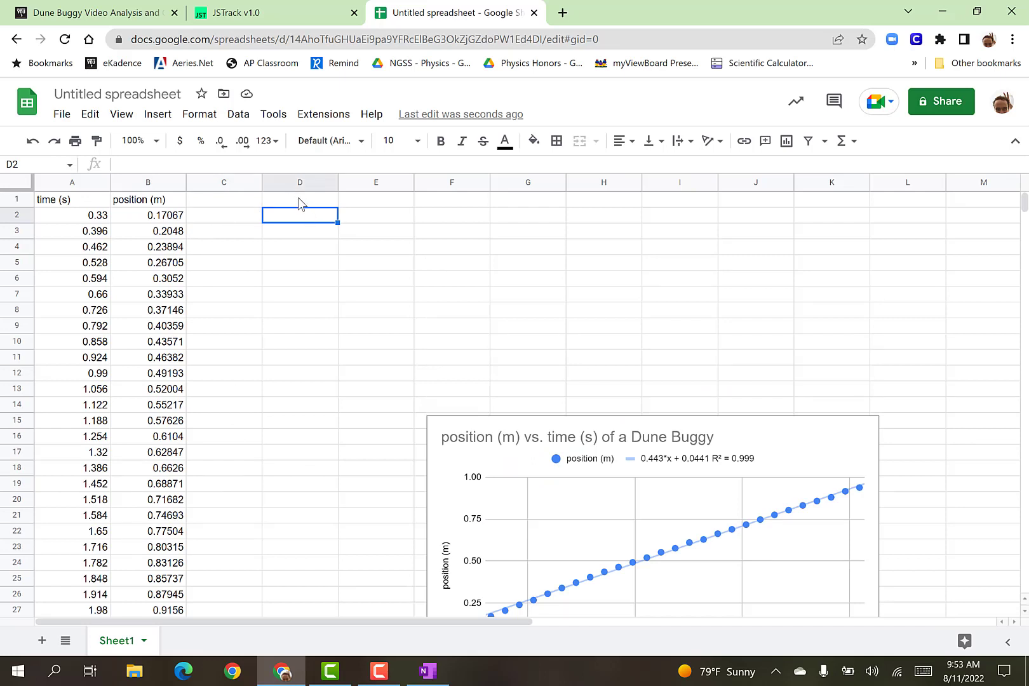
click(305, 202)
text(t)
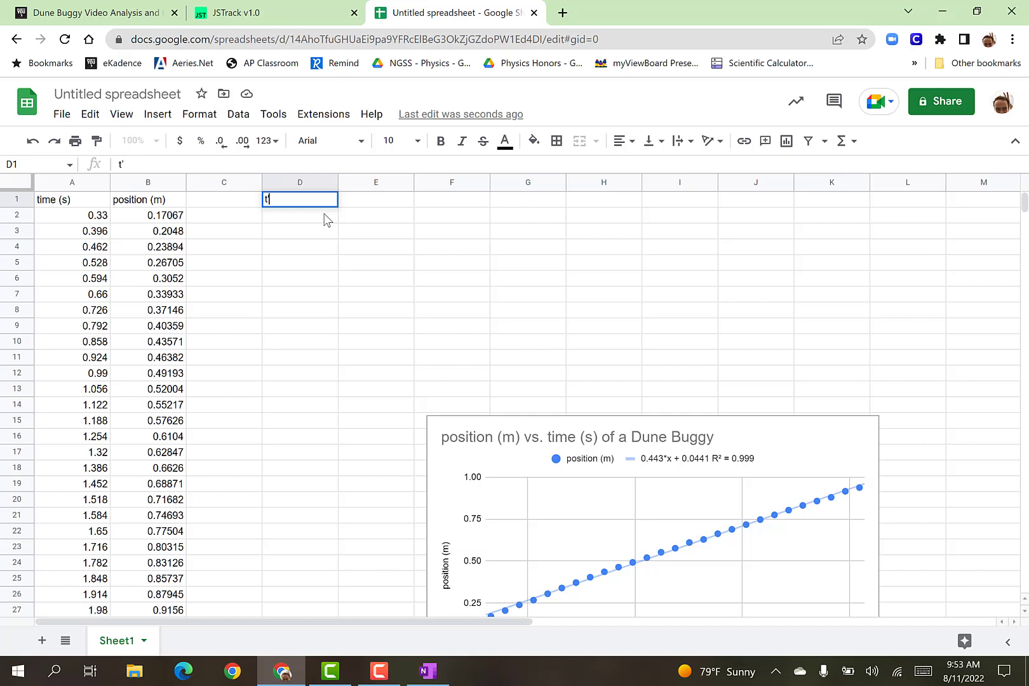
key(Return)
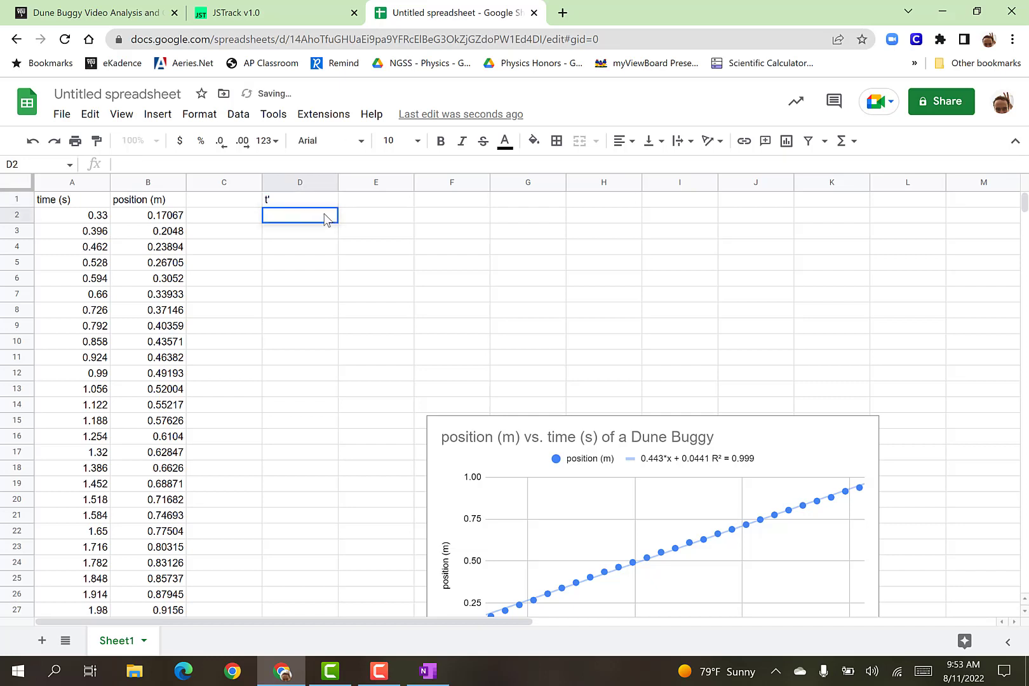
Enter the formula =1/(A2^0.5) in D2 to compute t' from the first time value.
double_click(325, 218)
key(Tab)
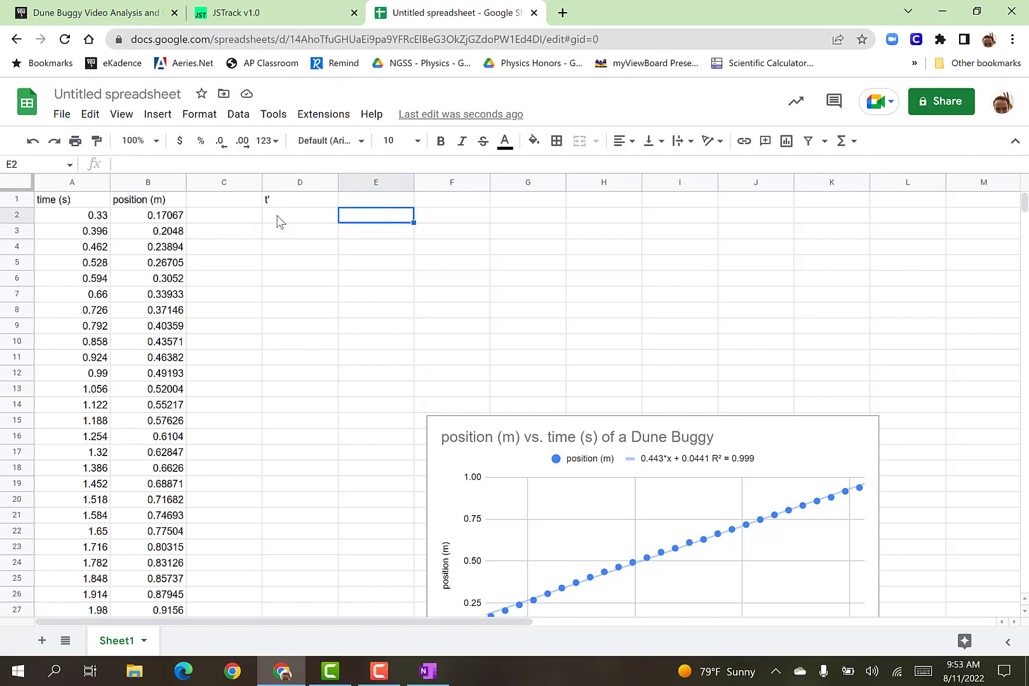
click(285, 222)
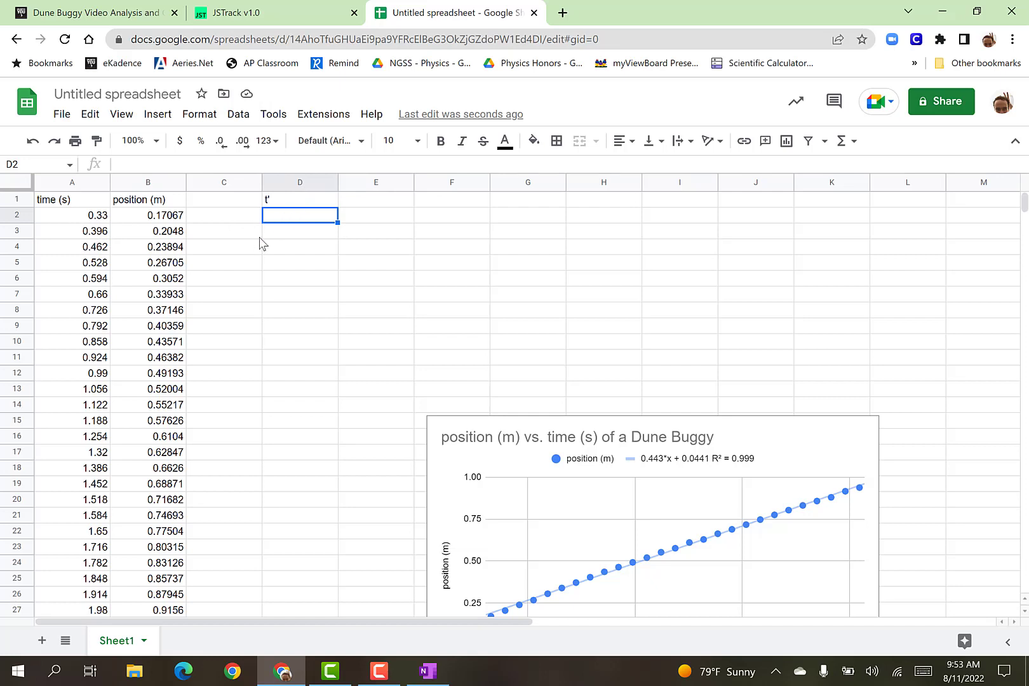
text(=)
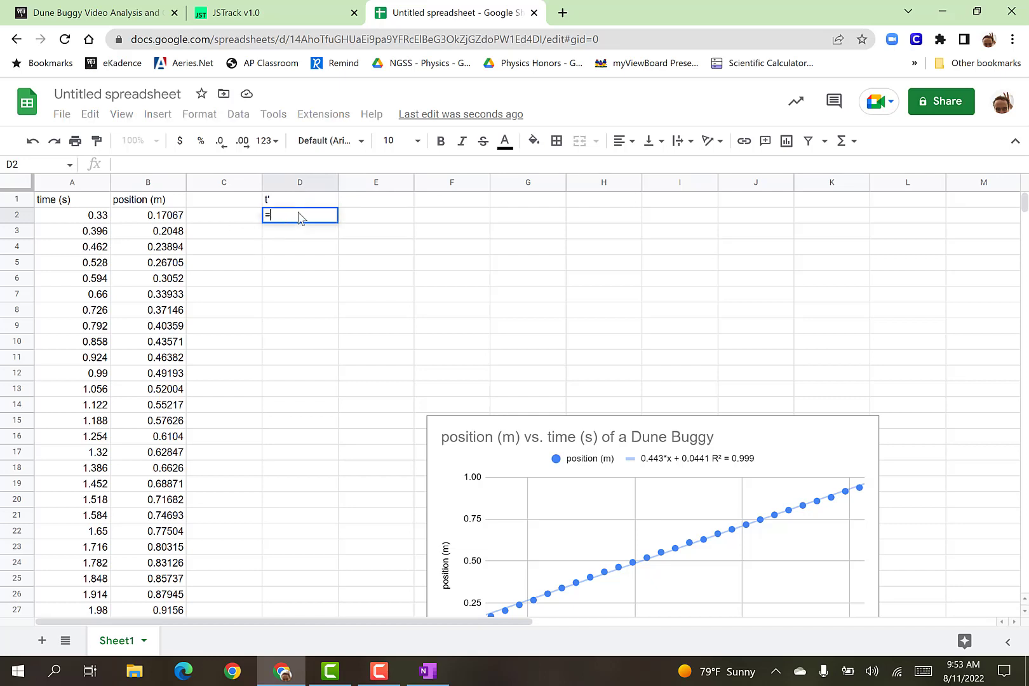
text(1)
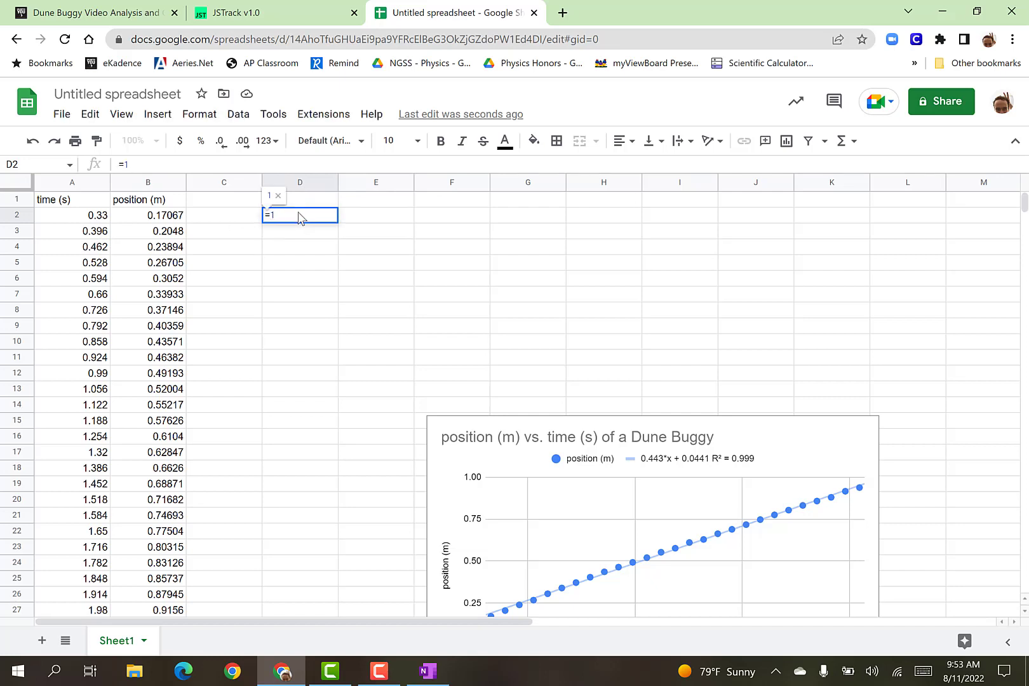
text(/)
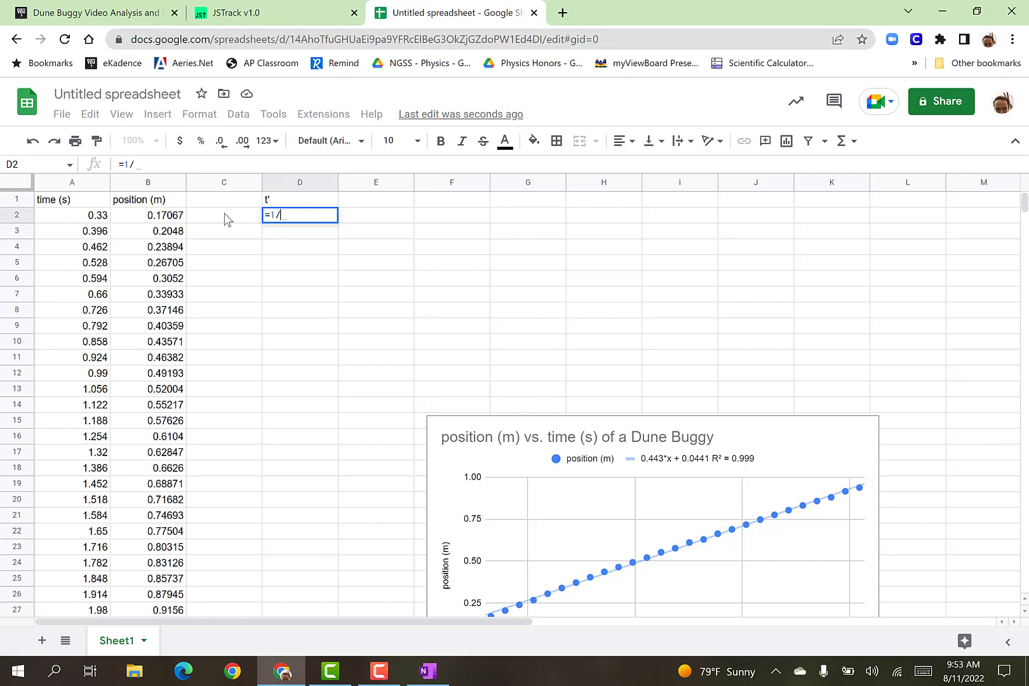
click(90, 218)
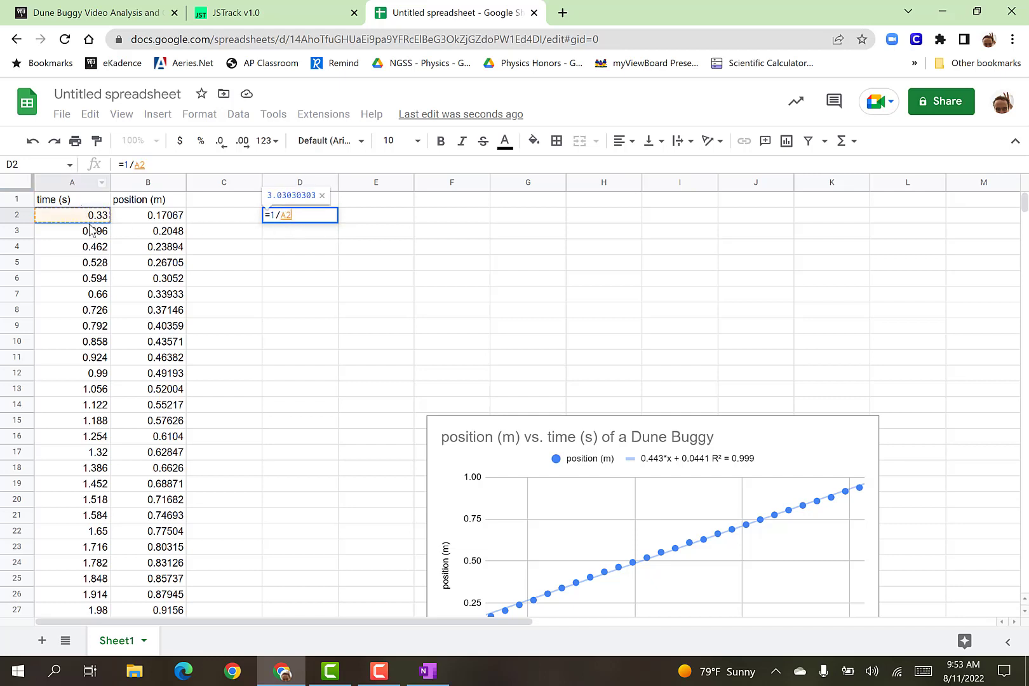
click(279, 218)
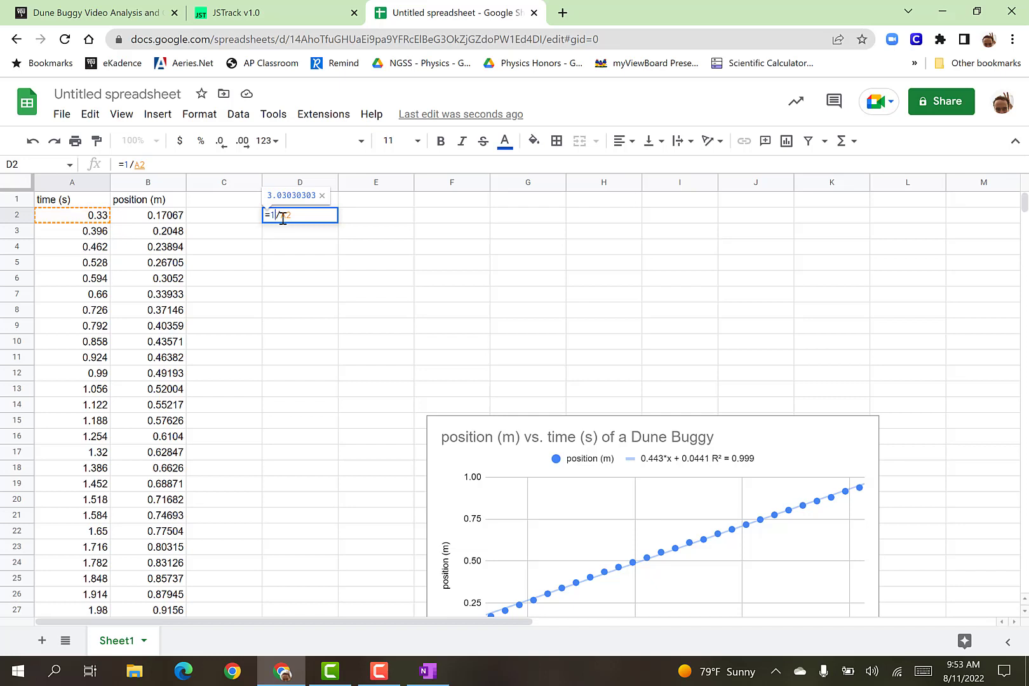
text((A2^)
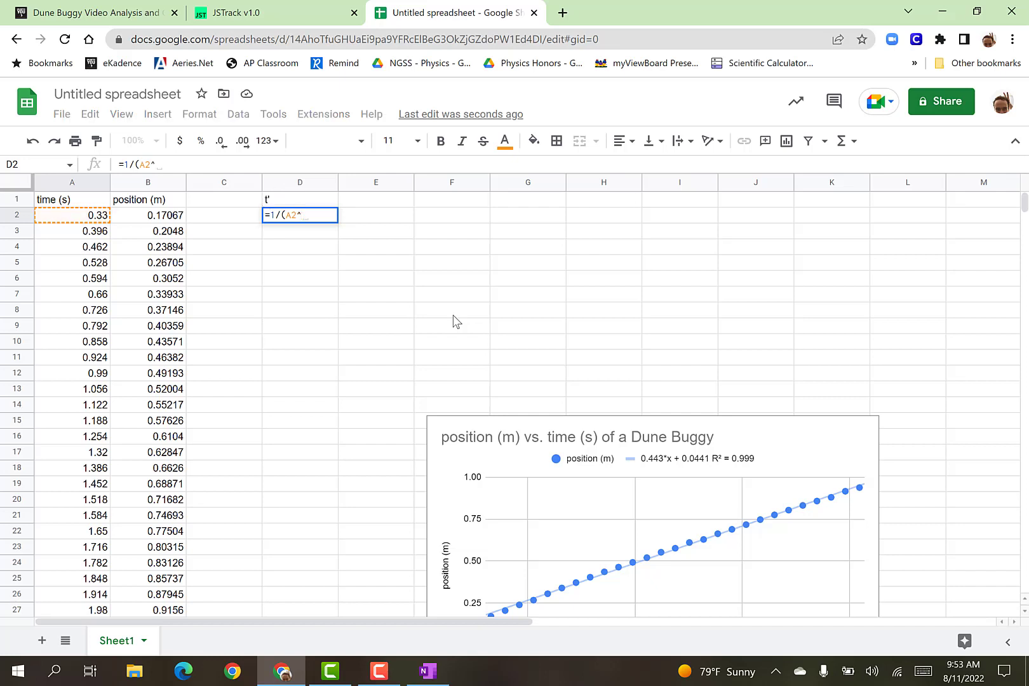
key(Right)
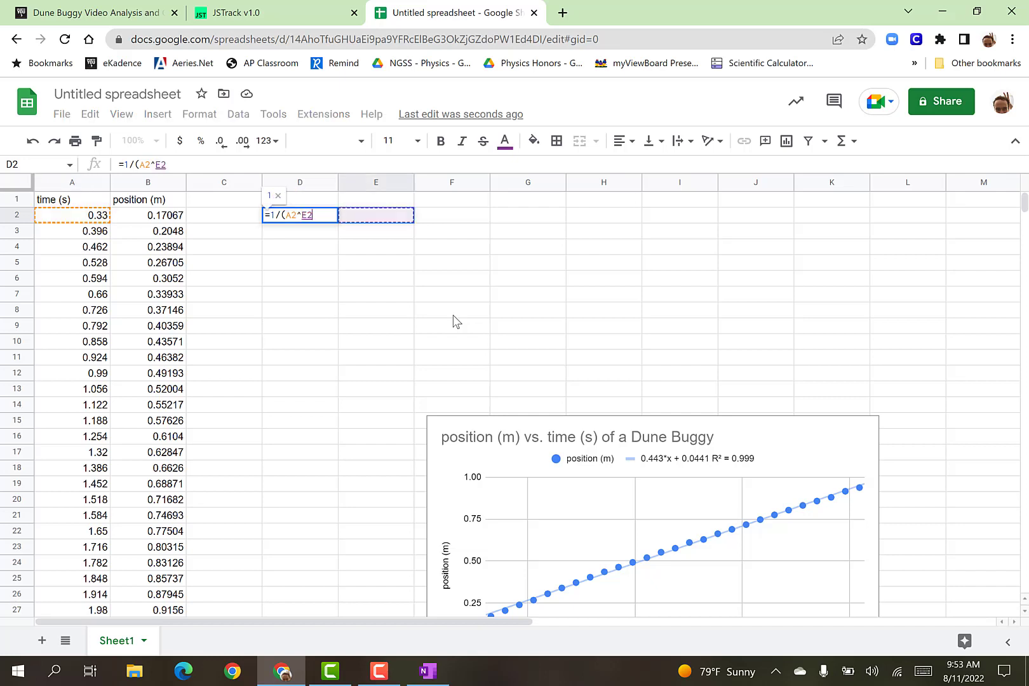
key(BackSpace)
key(BackSpace)
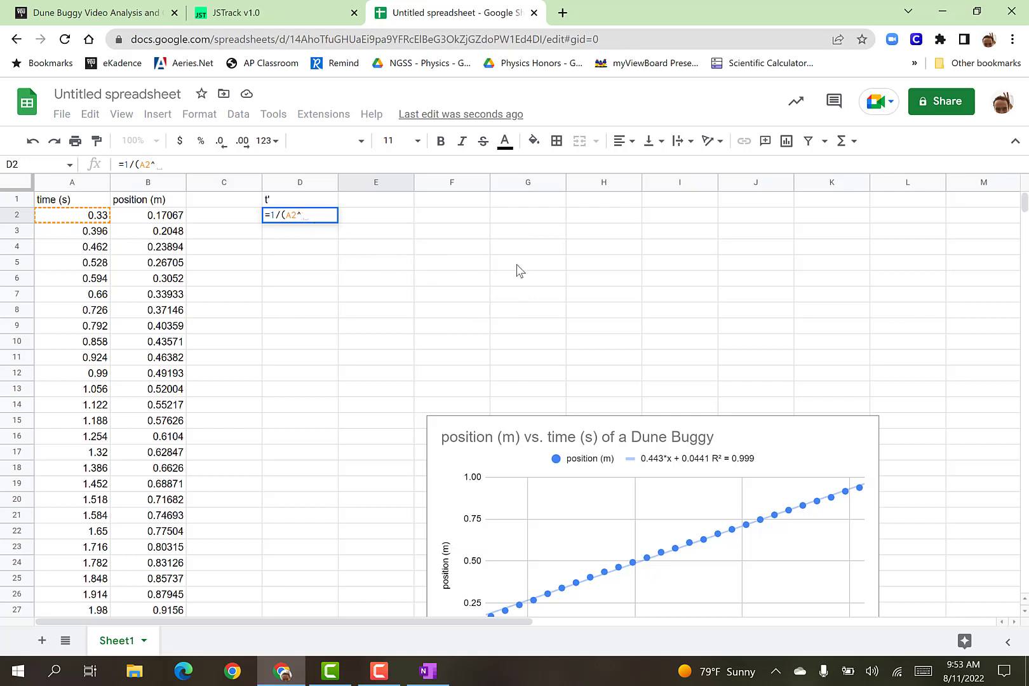
text(0.5)
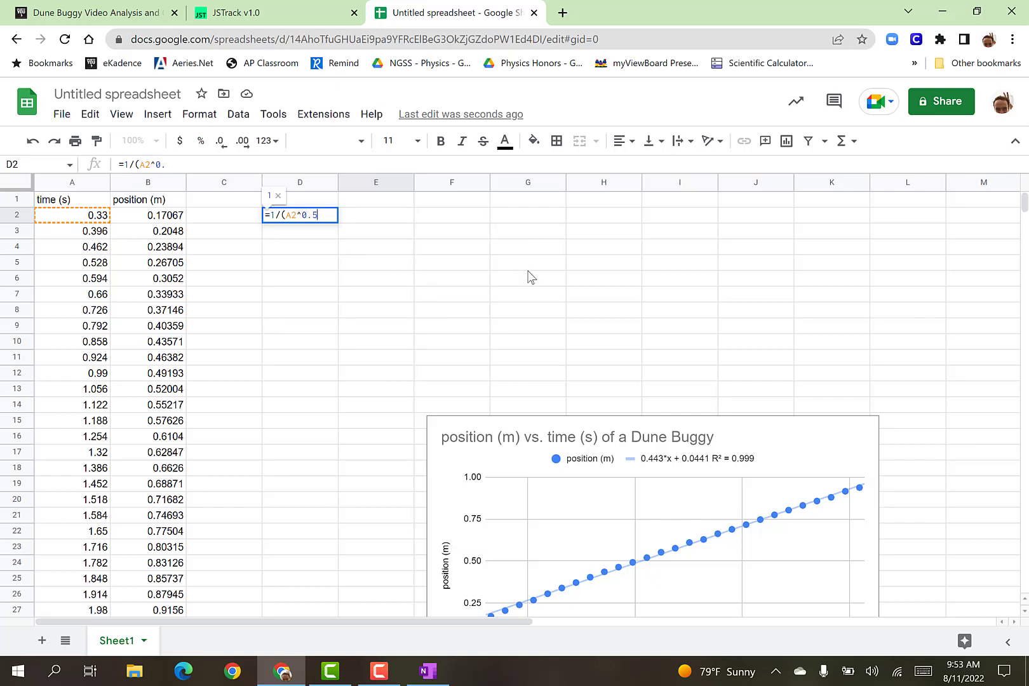
text())
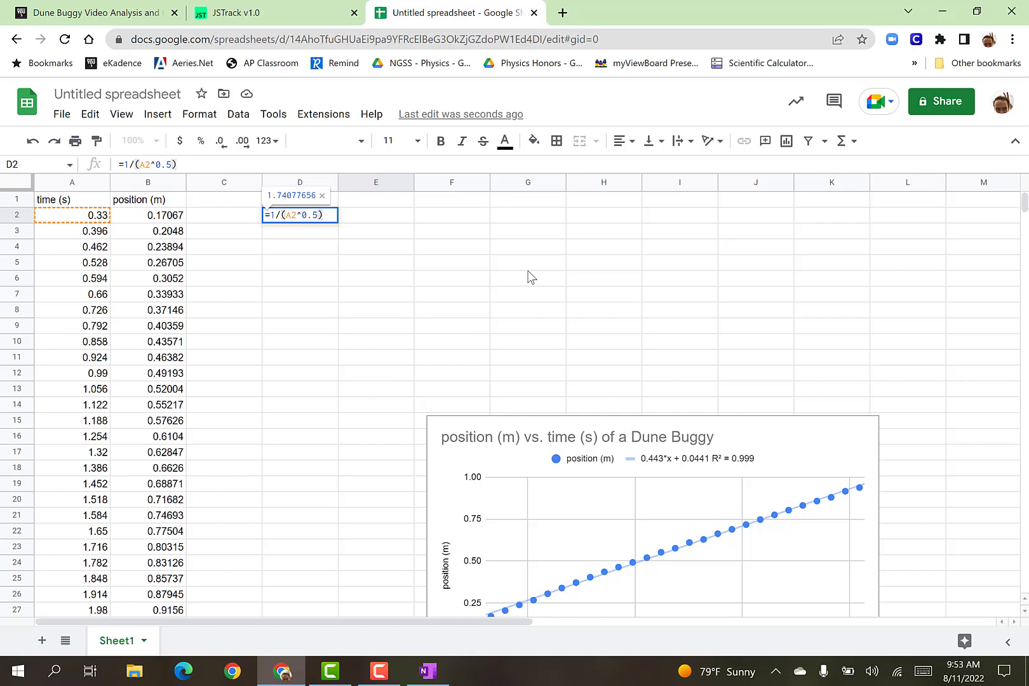
key(Return)
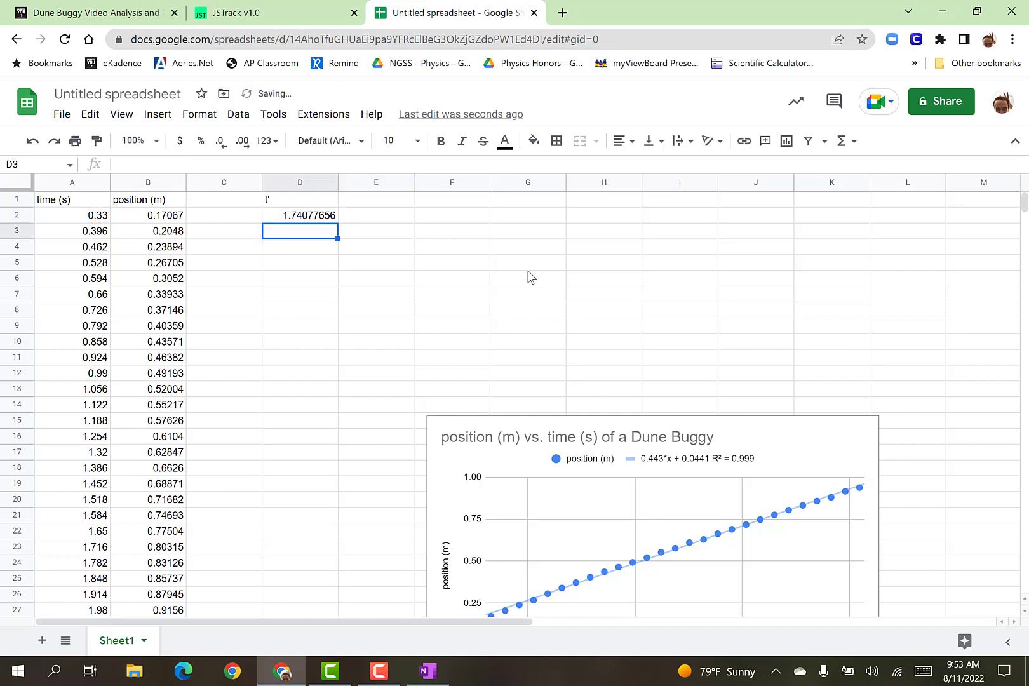
Rewrite the D2 formula with the square root function so it reads =1/(SQRT(A2)).
click(307, 220)
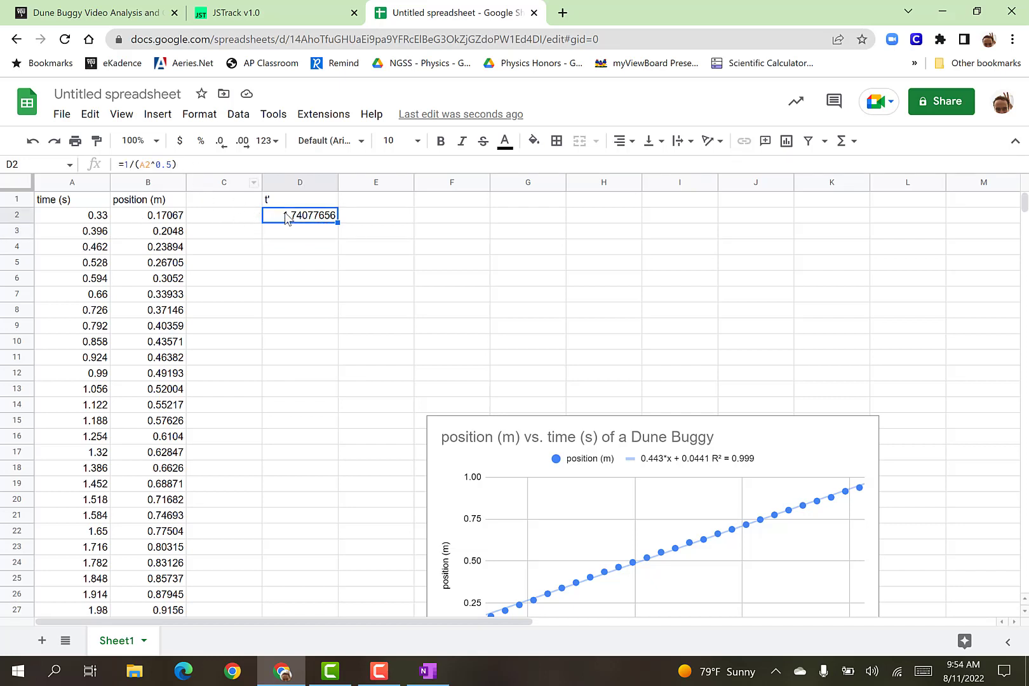
click(166, 165)
drag(177, 165, 136, 166)
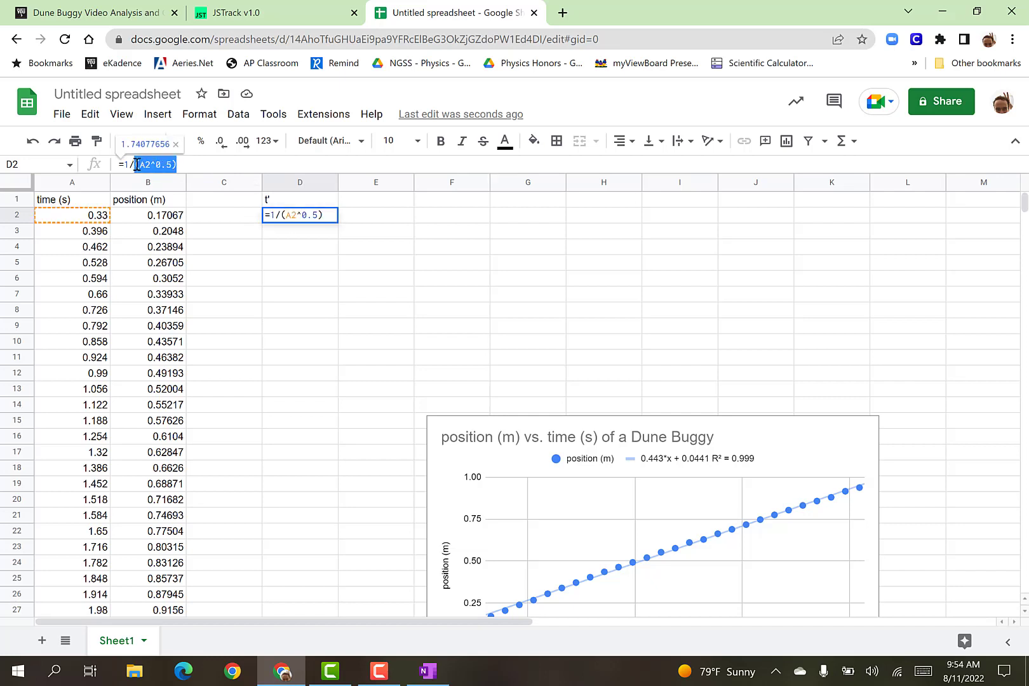
text(()
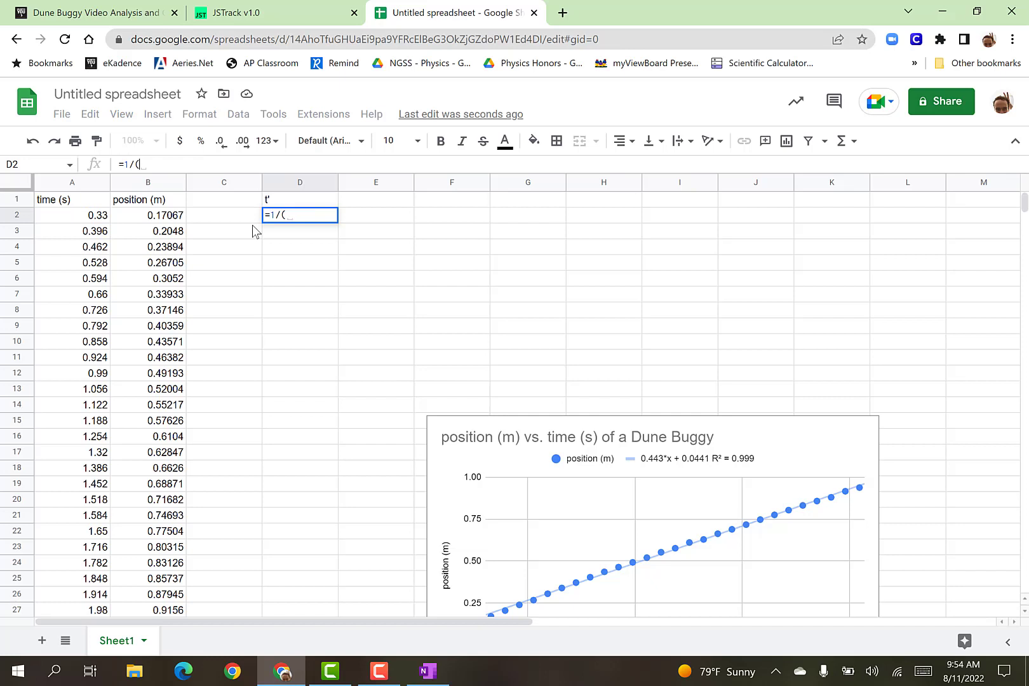
text(sqrt)
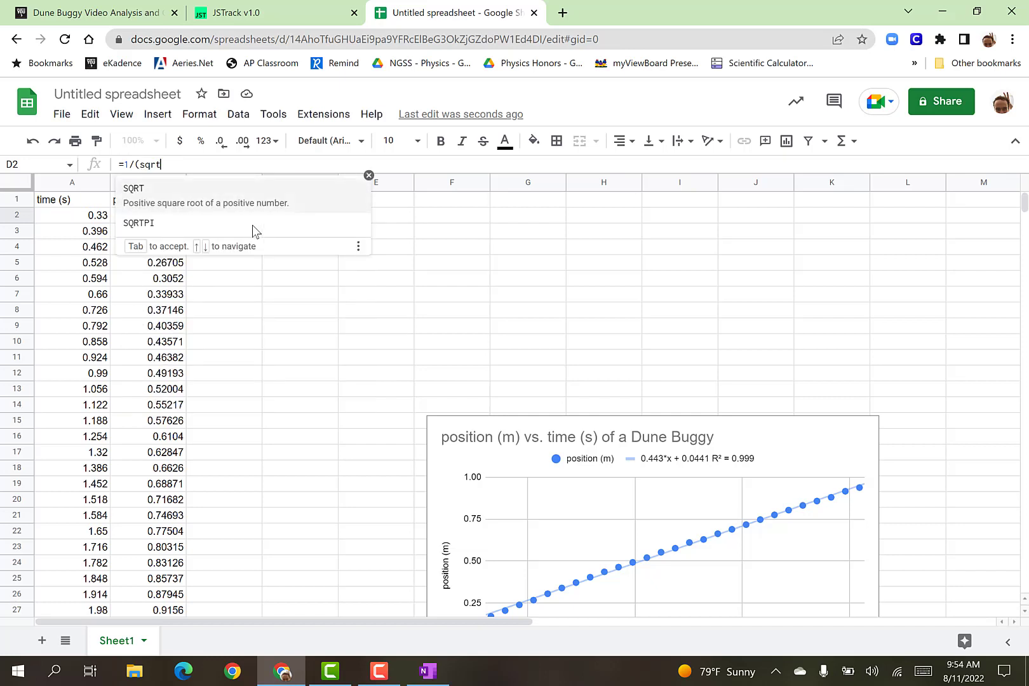
click(186, 202)
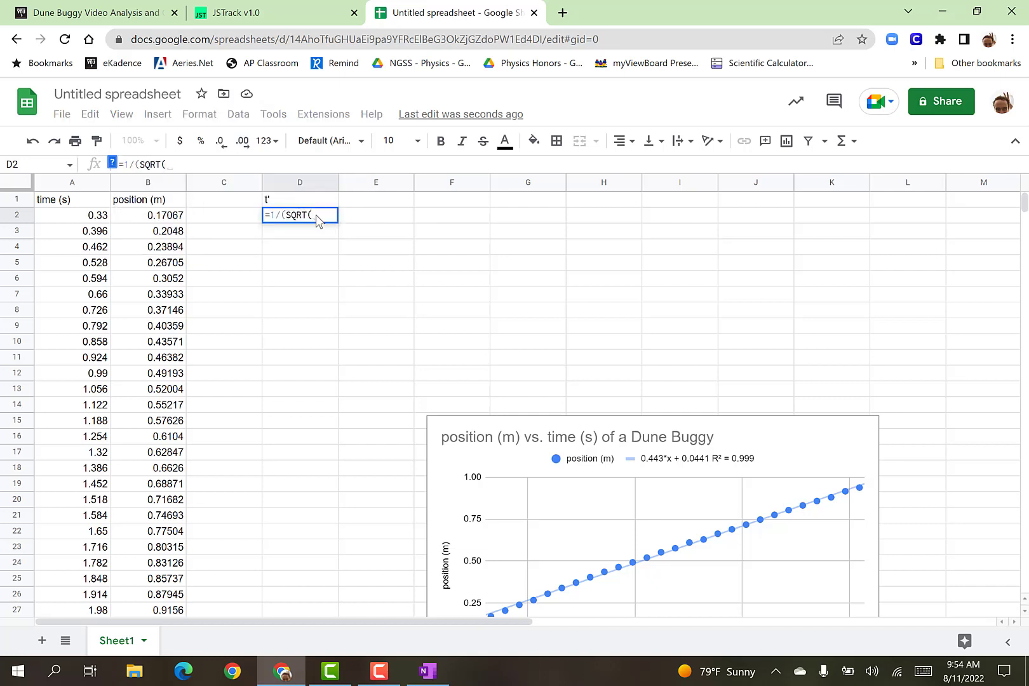
text(A2)
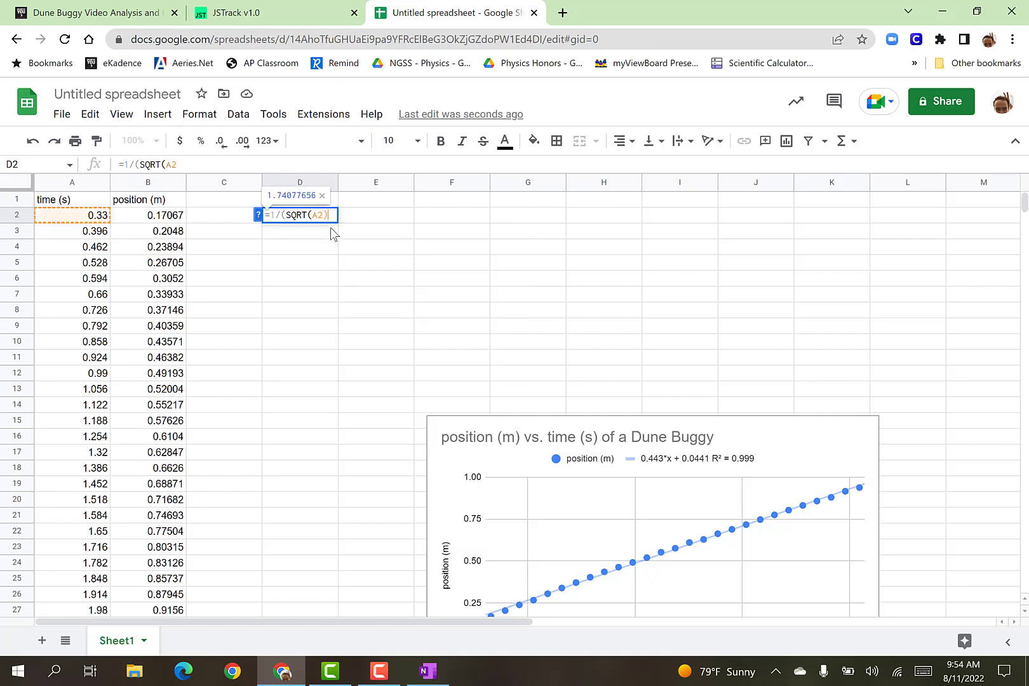
text()))
key(Return)
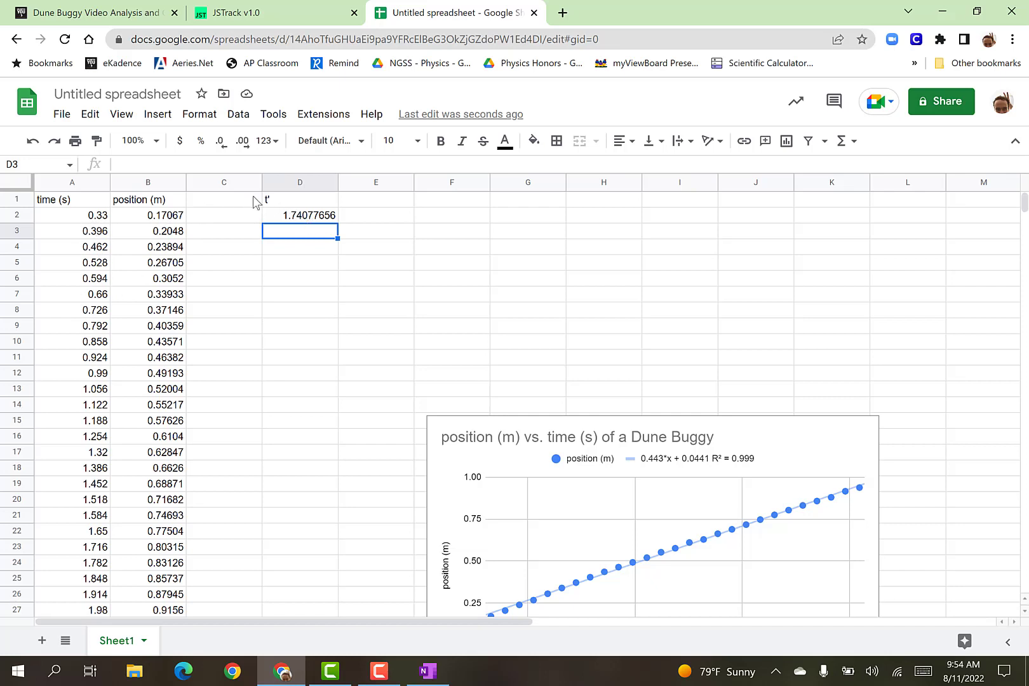
Fill the D2 formula down the t' column through D28, the last data row.
click(304, 218)
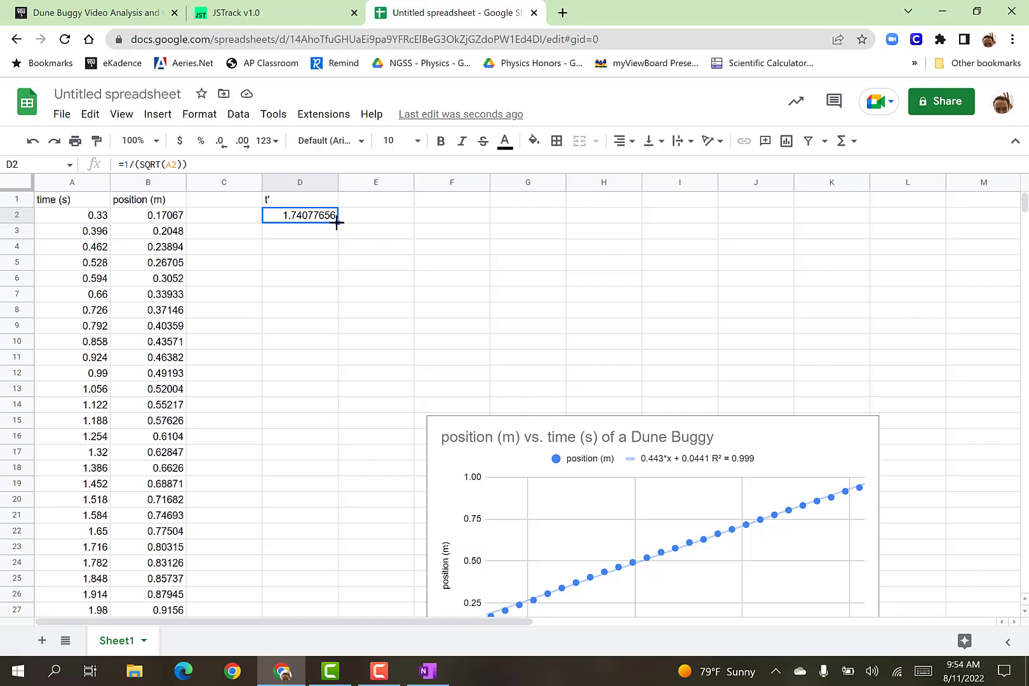
drag(338, 222, 330, 266)
scroll(353, 312, up, 5)
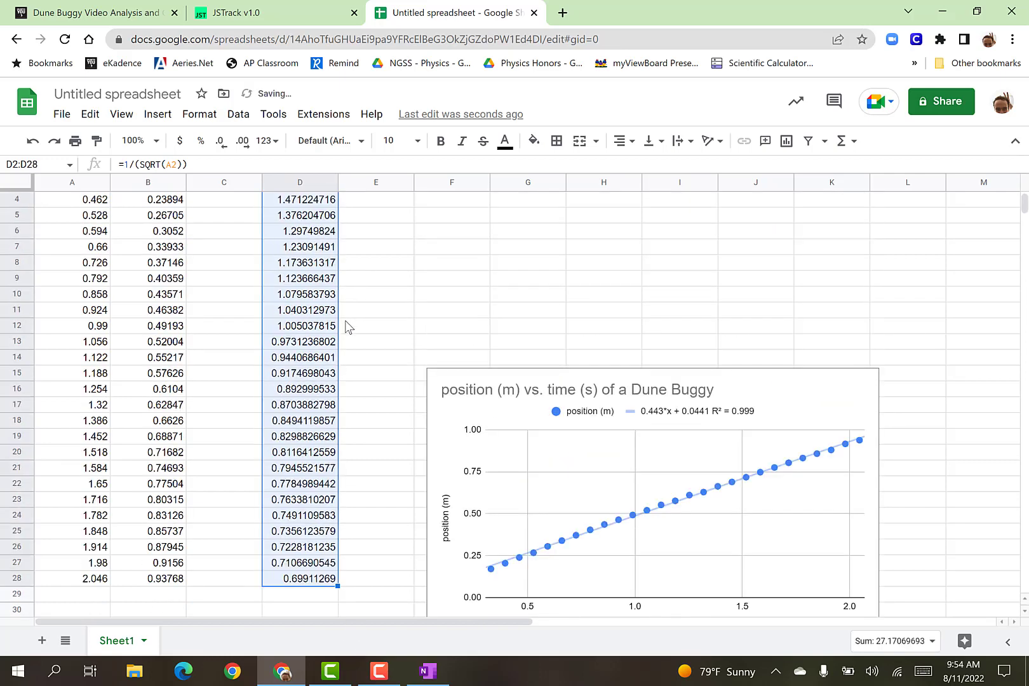
scroll(346, 322, up, 1)
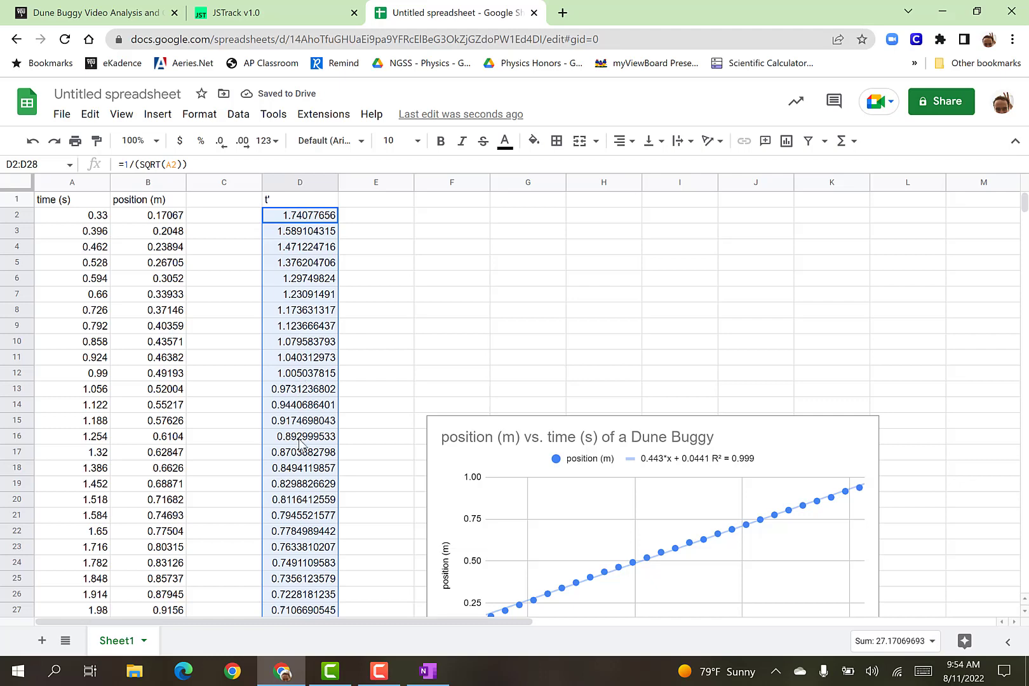
Check which time cells the filled formulas in D9 and D18 reference, and look through the t' column to its last row.
click(321, 327)
double_click(320, 330)
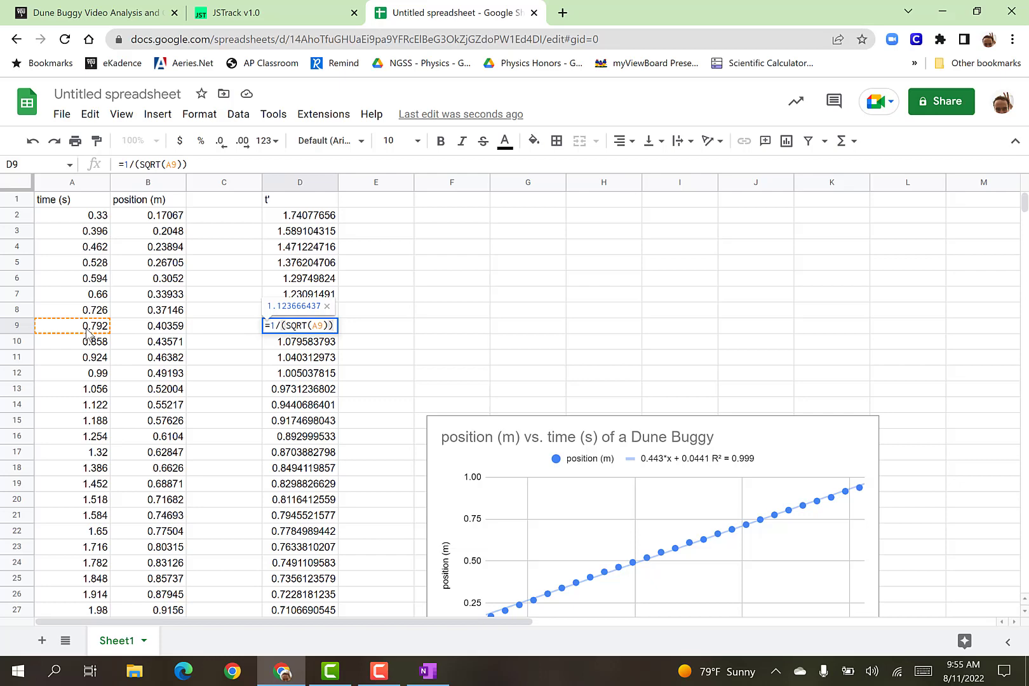
click(307, 470)
double_click(308, 470)
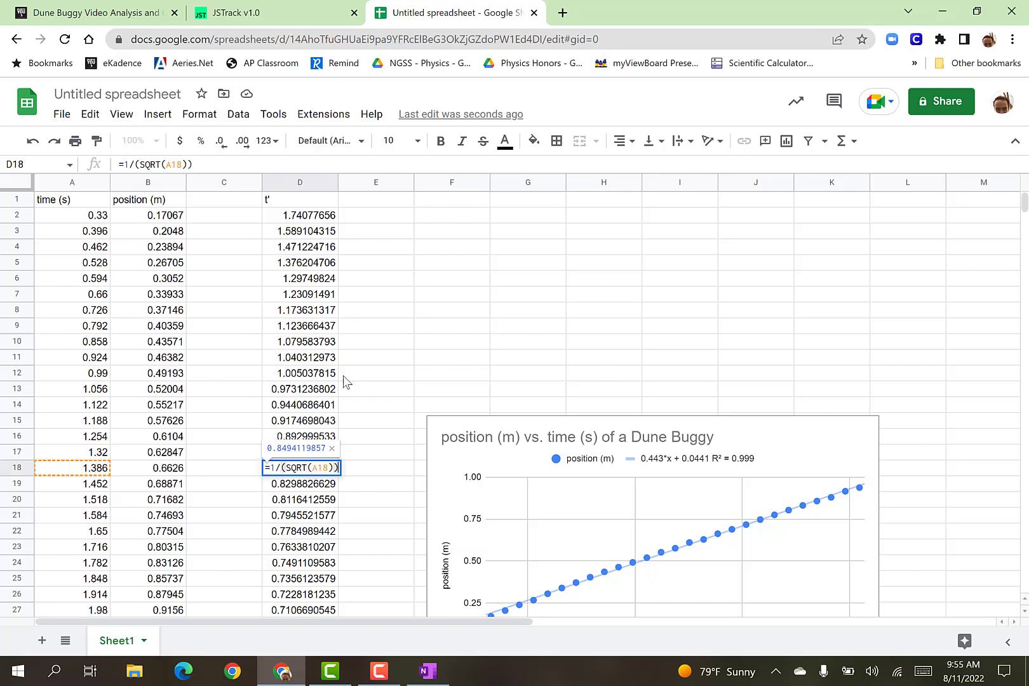
click(374, 360)
scroll(336, 392, down, 4)
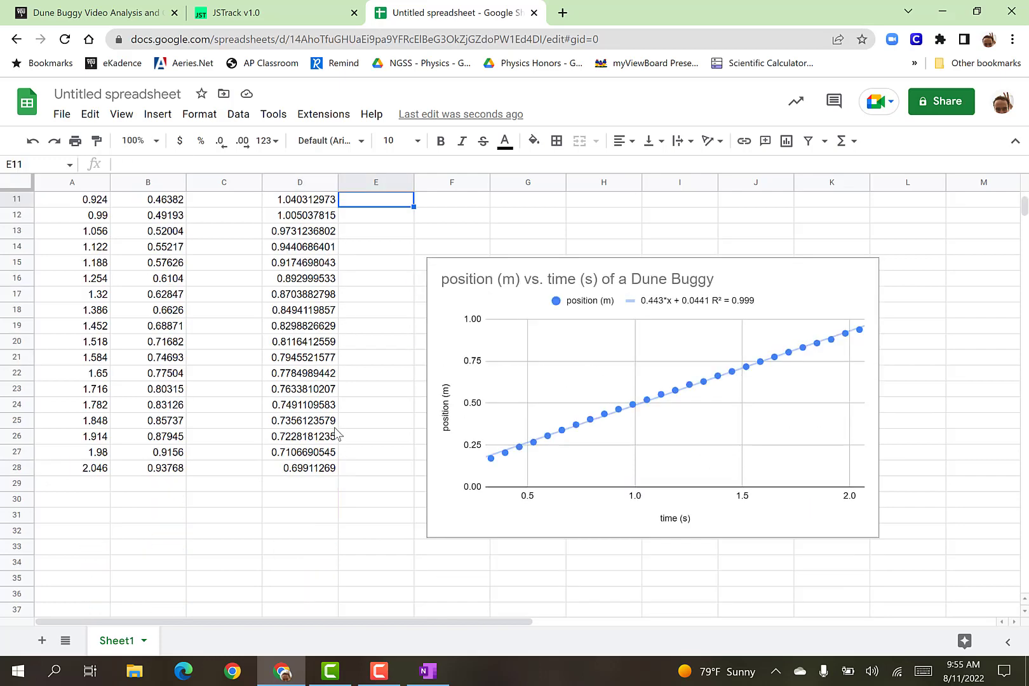
scroll(321, 439, up, 4)
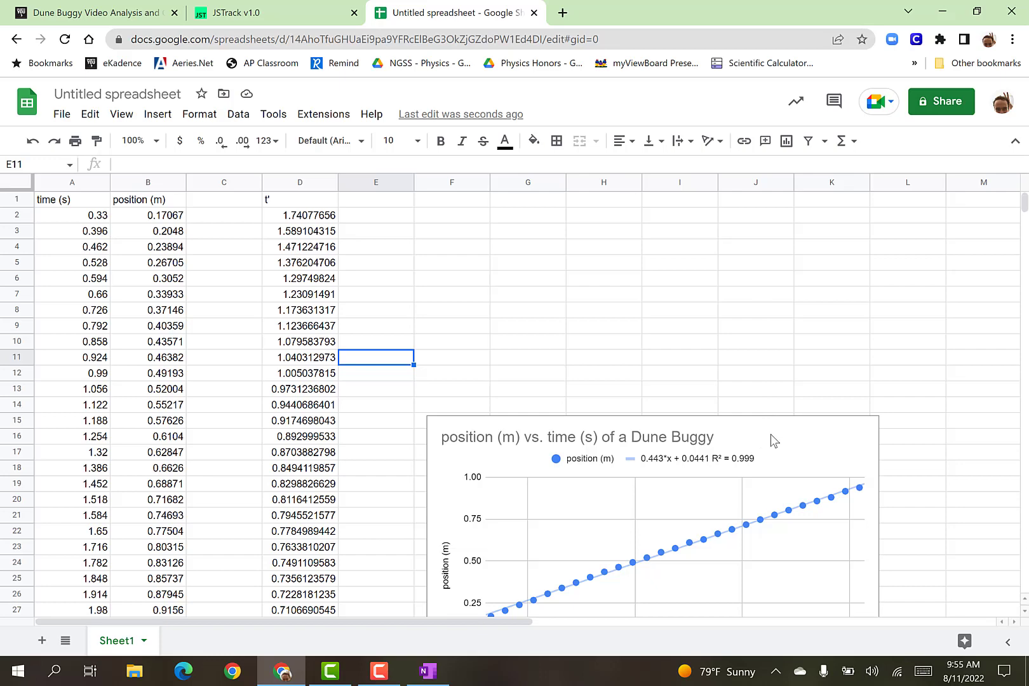
Move the position vs. time chart up beside the data so it starts in column F around row 6.
scroll(772, 436, down, 2)
click(771, 407)
drag(769, 363, 799, 225)
scroll(521, 343, up, 2)
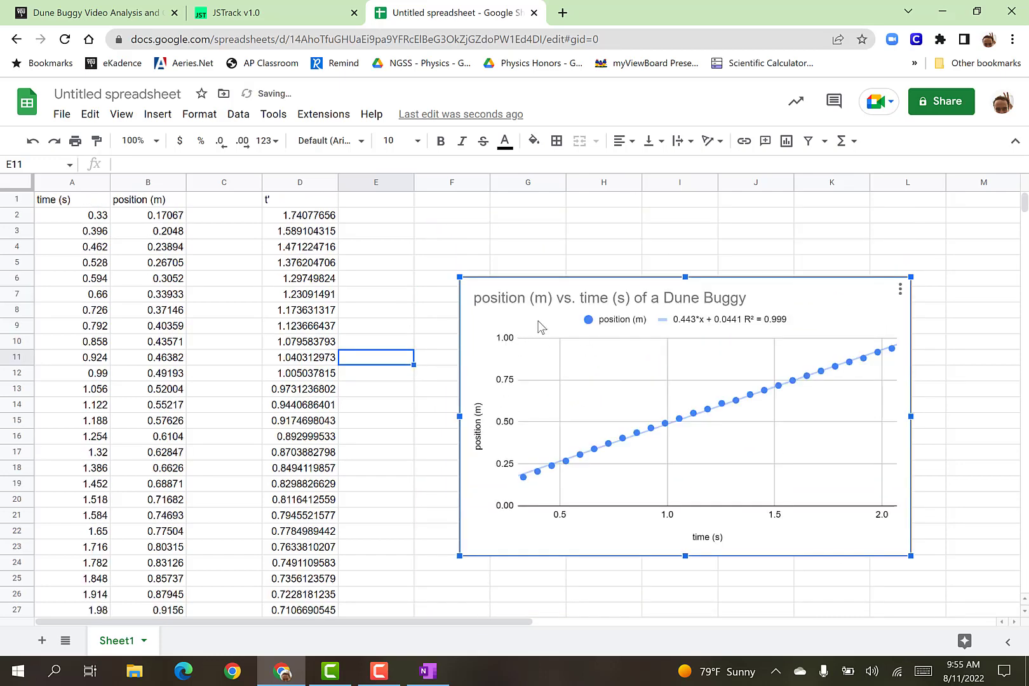
Highlight the time and position data in columns A and B for review, and select the Dune Buggy chart.
drag(64, 203, 223, 216)
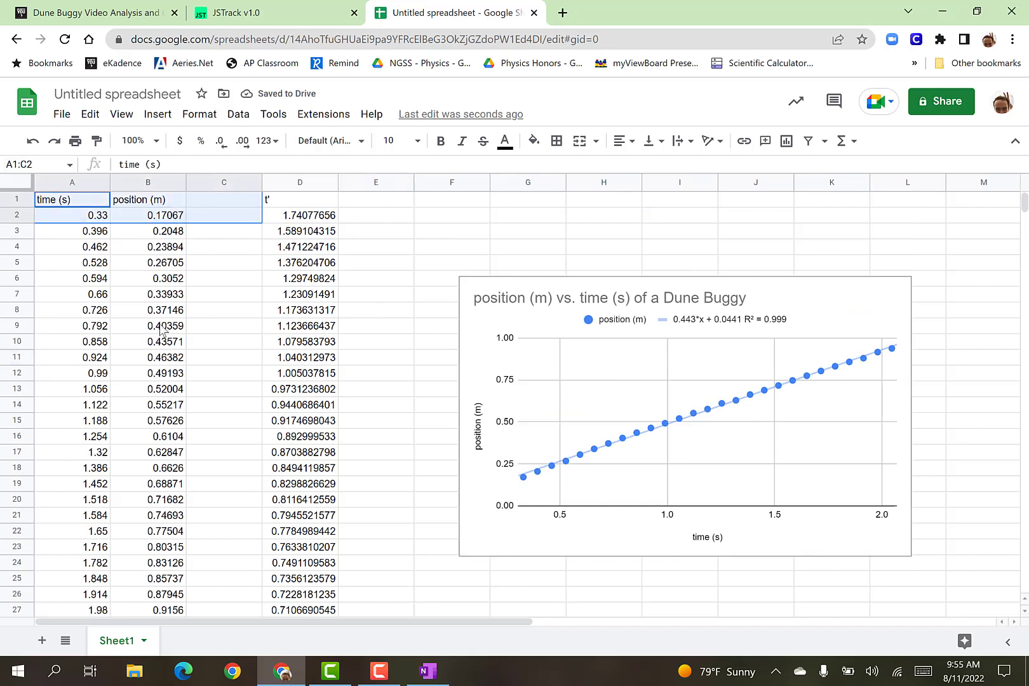
drag(160, 330, 154, 580)
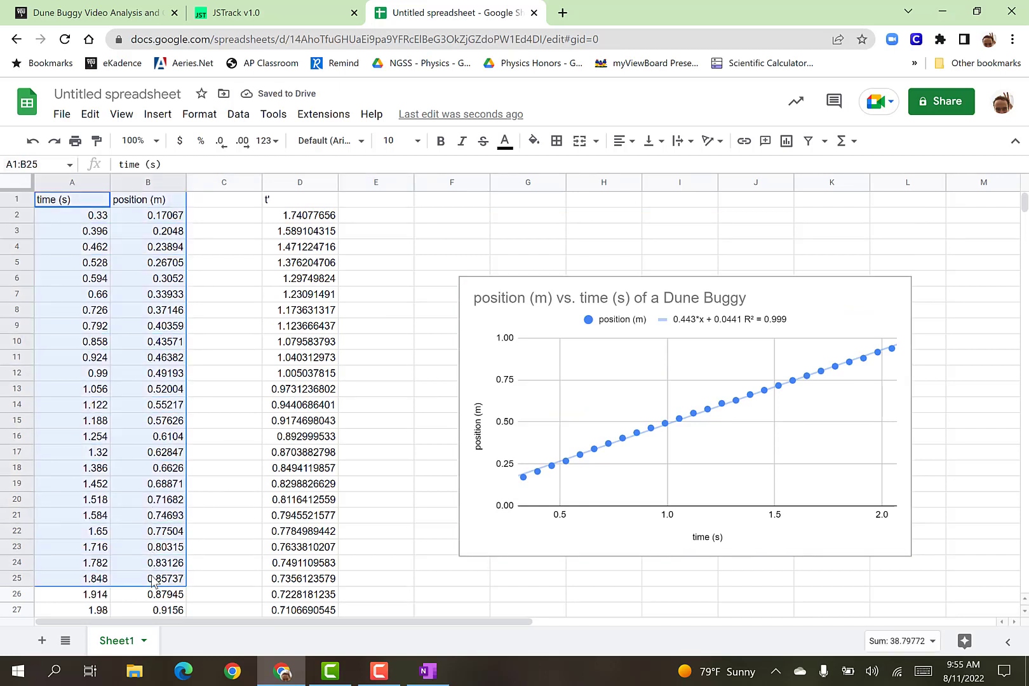
click(381, 247)
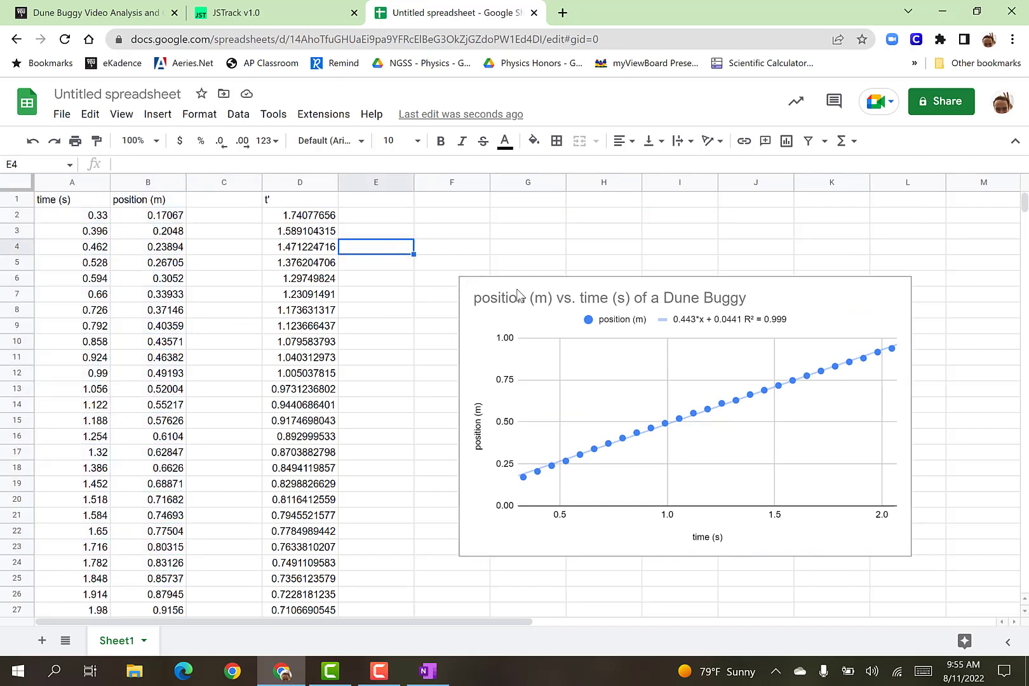
click(815, 279)
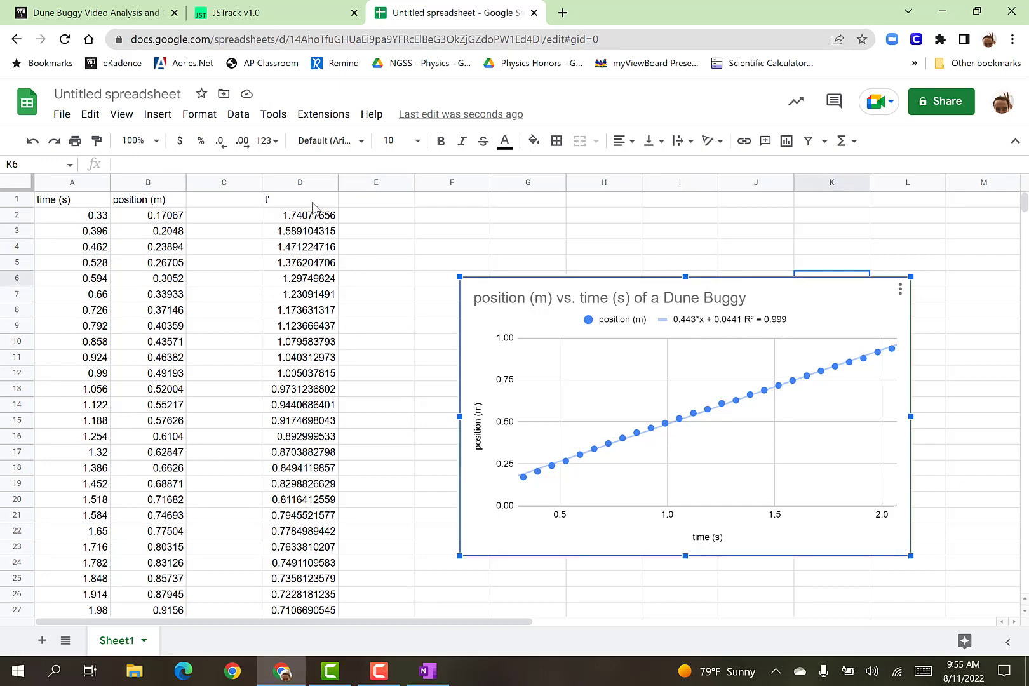
Review the t' values in column D and highlight the formula in D3, leaving it unedited.
drag(312, 206, 305, 373)
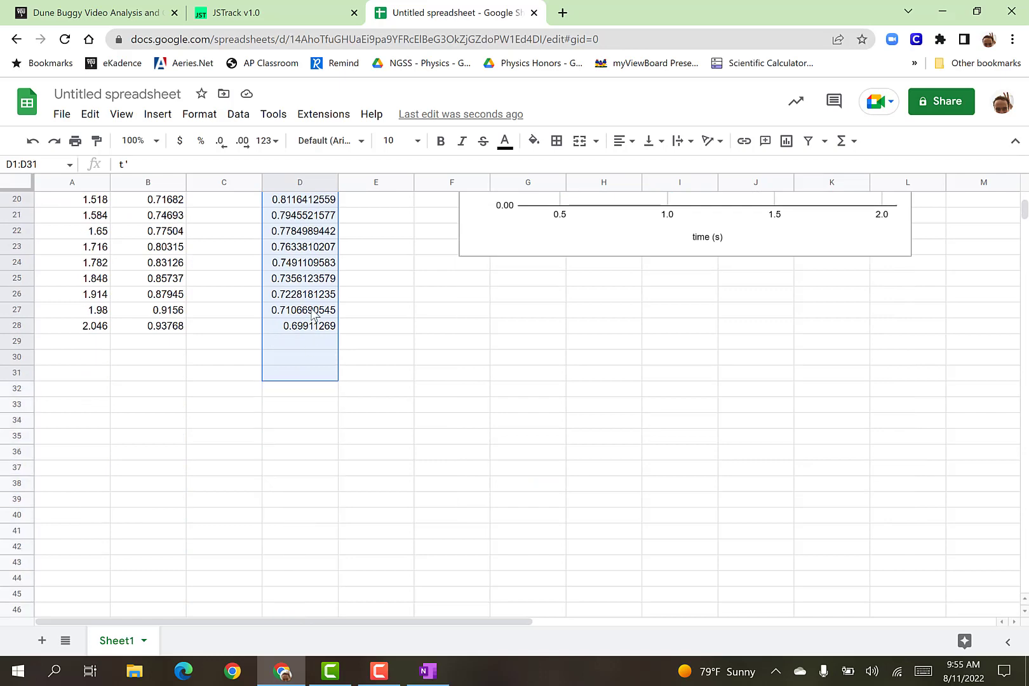
drag(312, 313, 312, 311)
scroll(334, 344, up, 5)
click(301, 231)
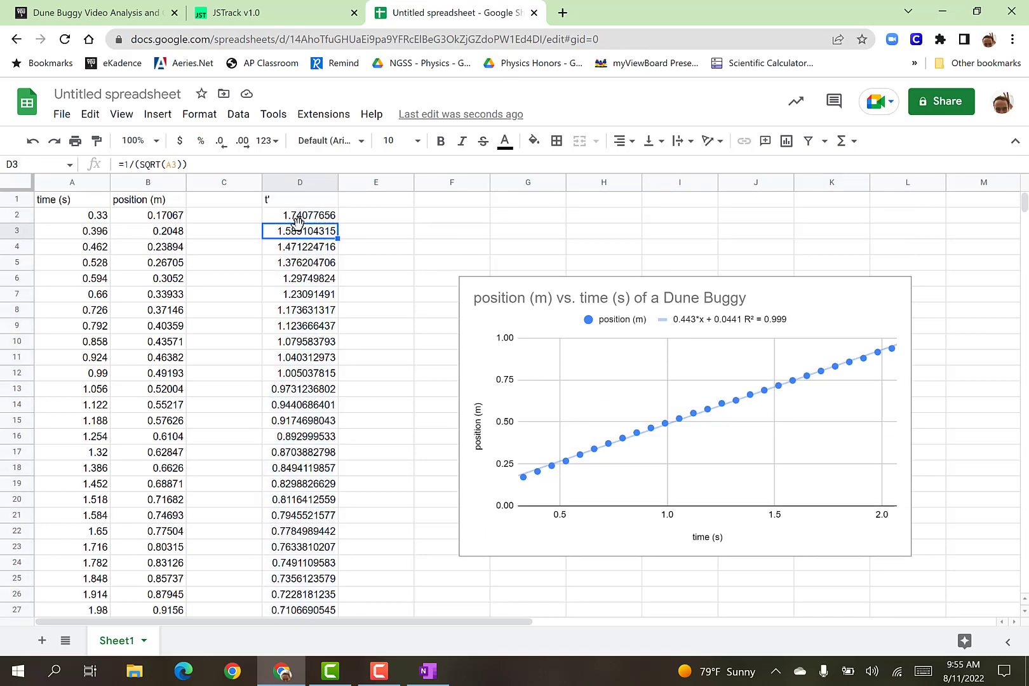
drag(187, 165, 109, 164)
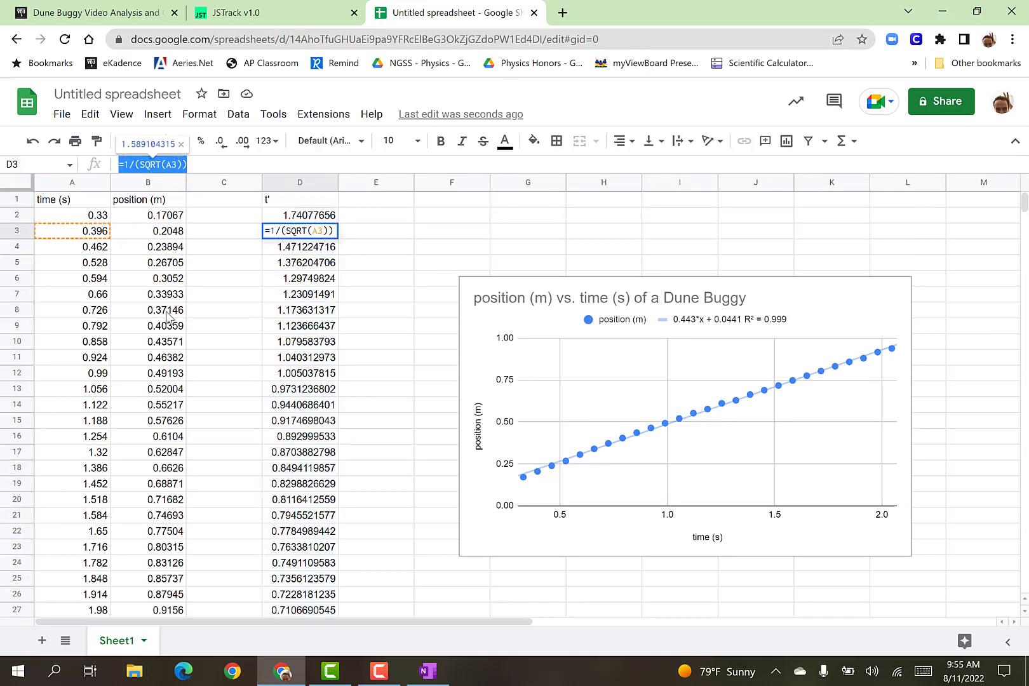
click(396, 264)
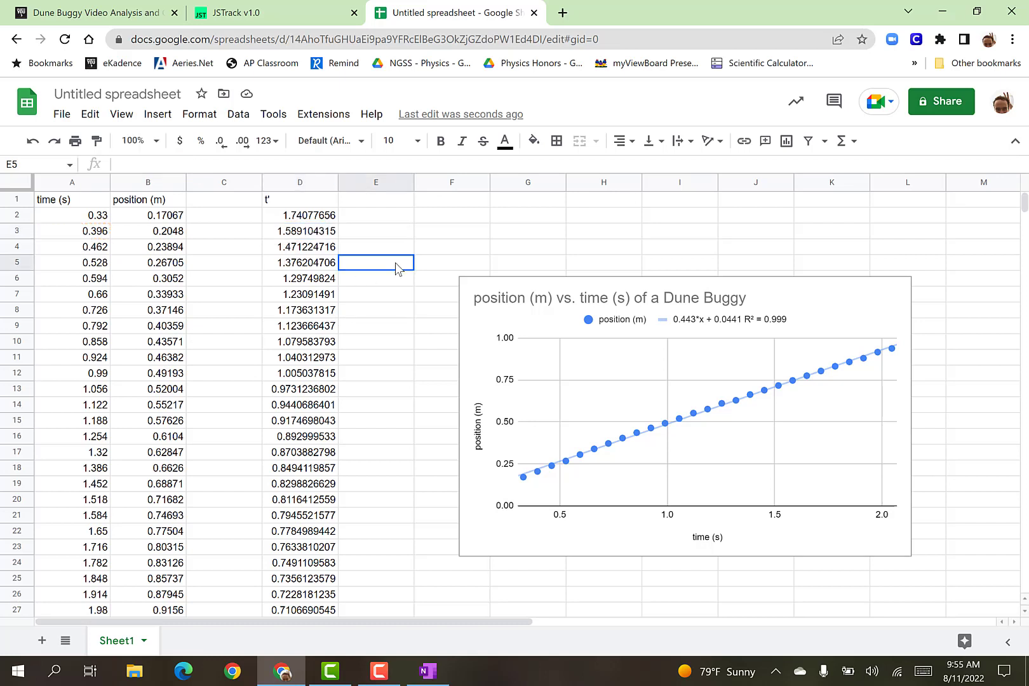